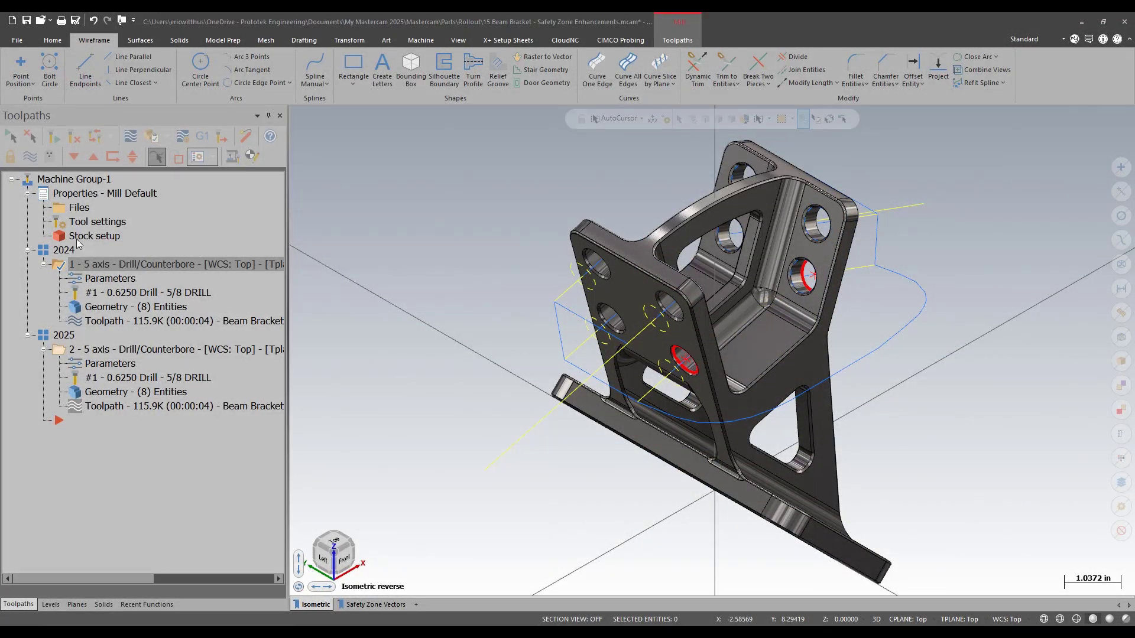
# Step: Backplot the 5-axis drill toolpath with translucent stock, advancing the tool along its path
pyautogui.click(130, 138)
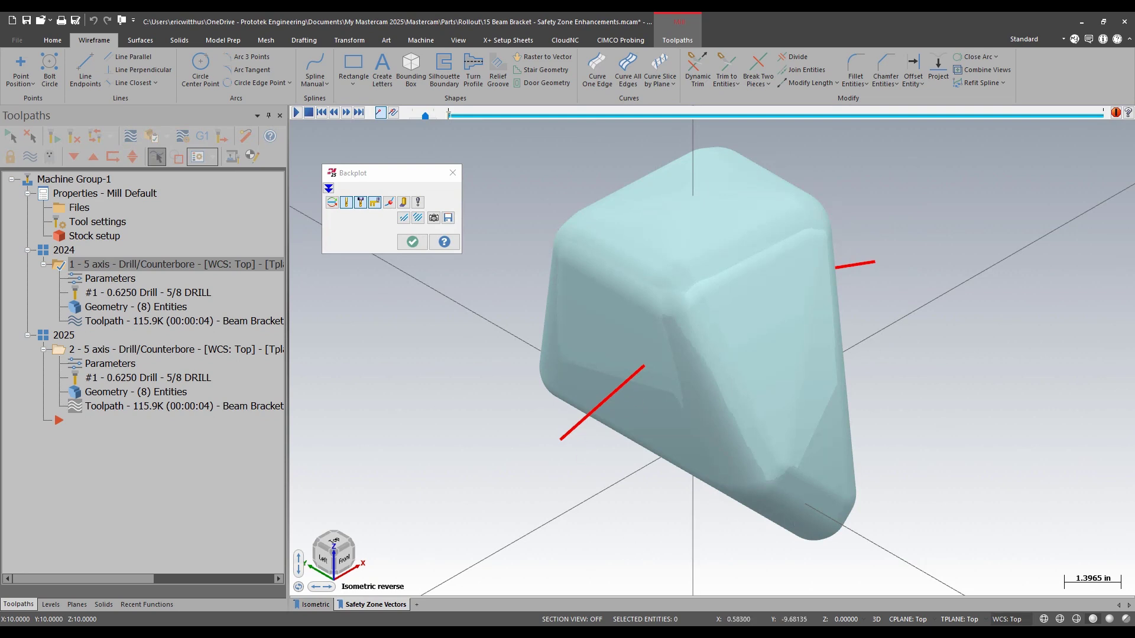
pyautogui.click(1124, 619)
pyautogui.moveTo(501, 118); pyautogui.dragTo(717, 121)
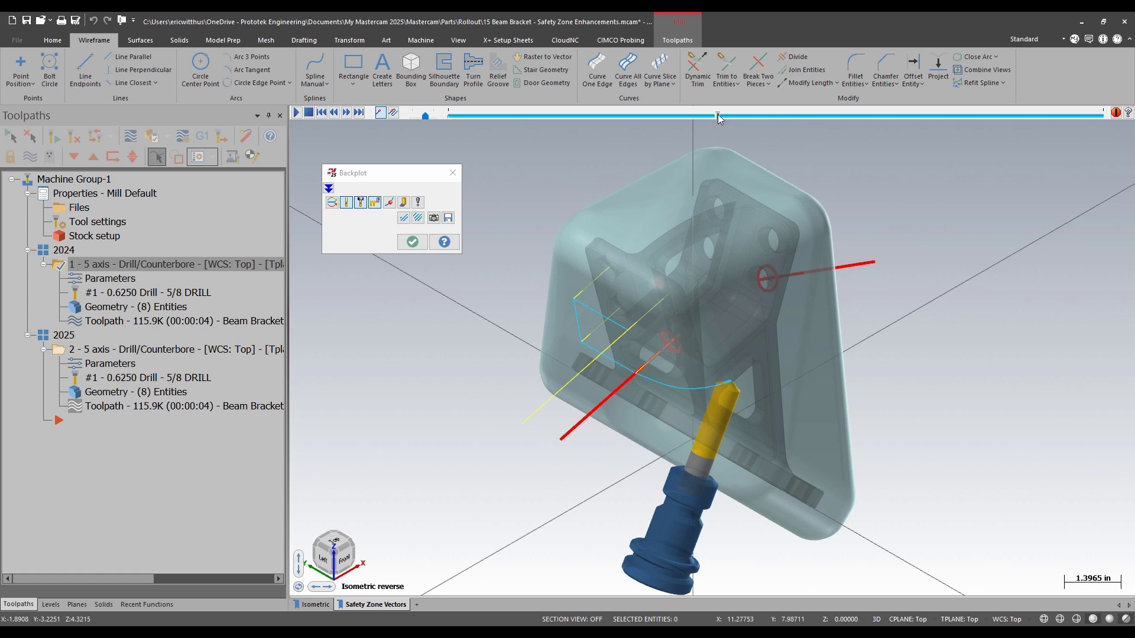
pyautogui.moveTo(718, 115); pyautogui.dragTo(957, 102)
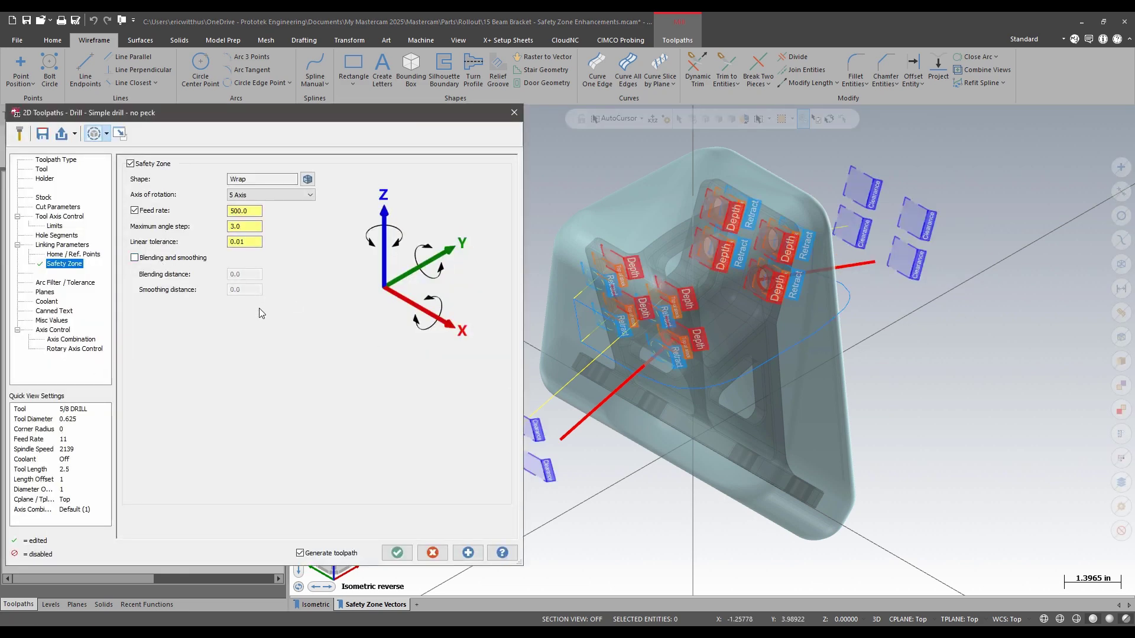
# Step: Enable safety zone blending and smoothing with a blending distance of 40, then show tool vectors
pyautogui.click(180, 261)
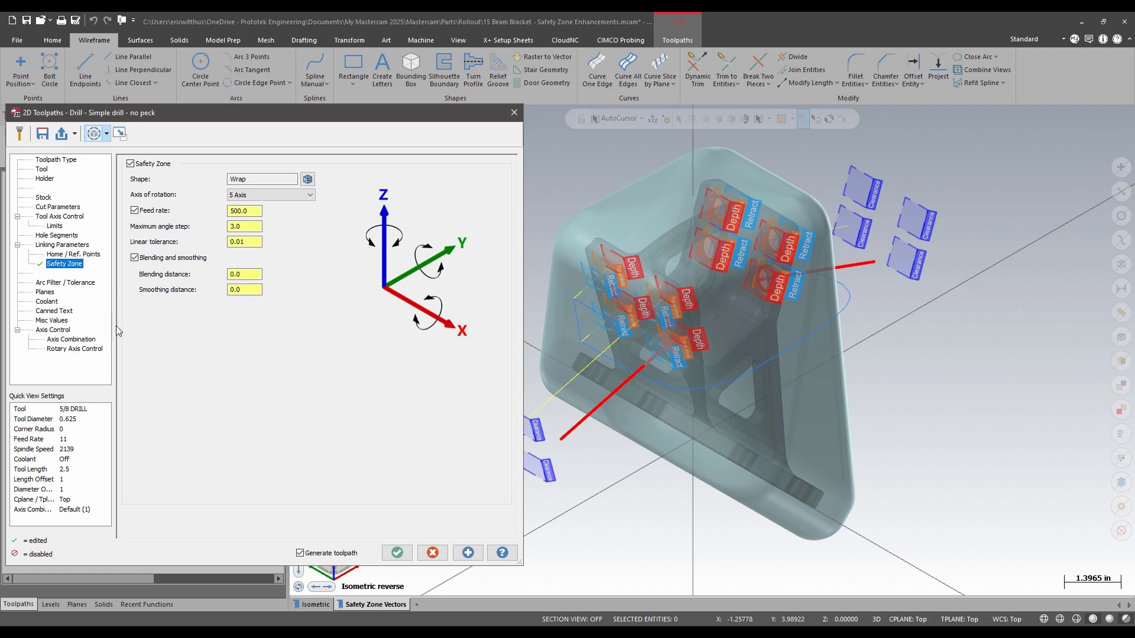
pyautogui.click(237, 274)
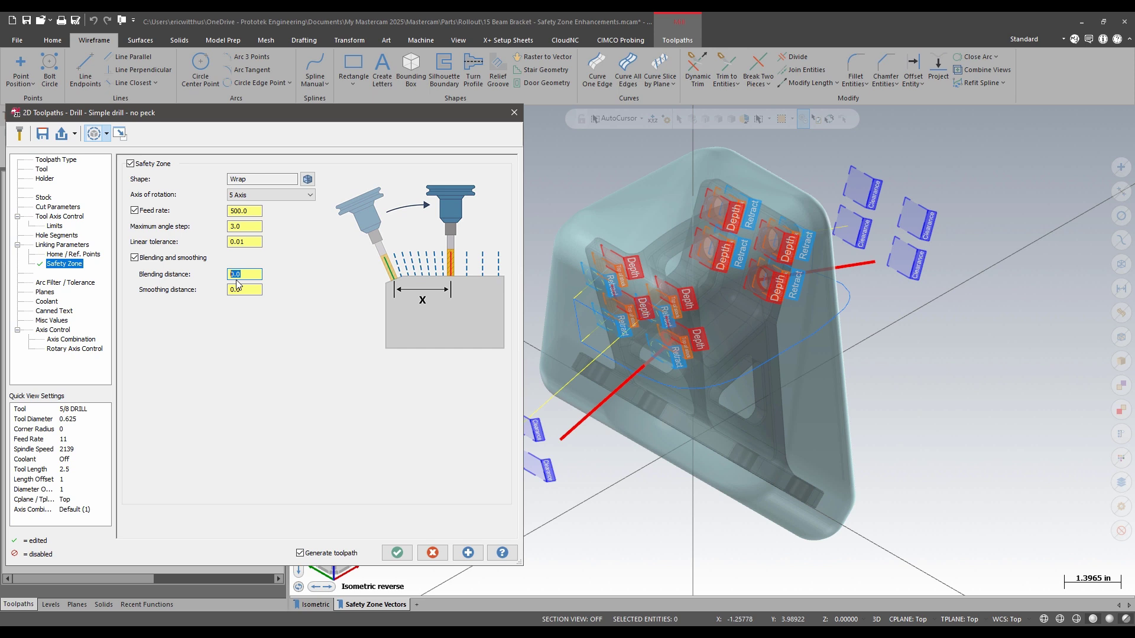
pyautogui.write('40')
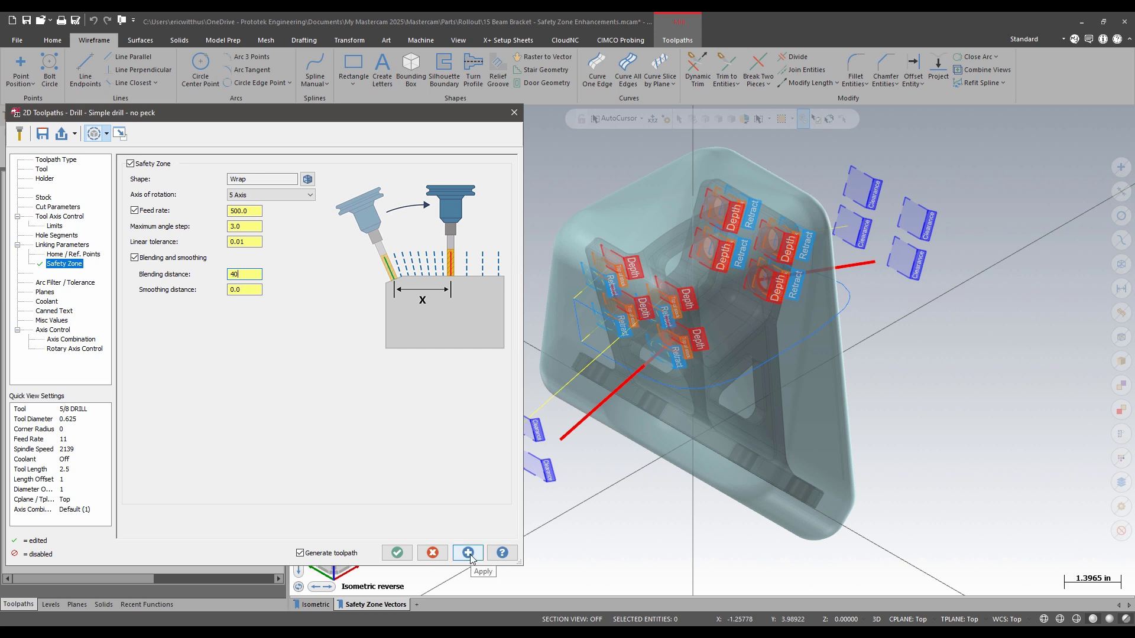
pyautogui.click(397, 553)
pyautogui.click(211, 156)
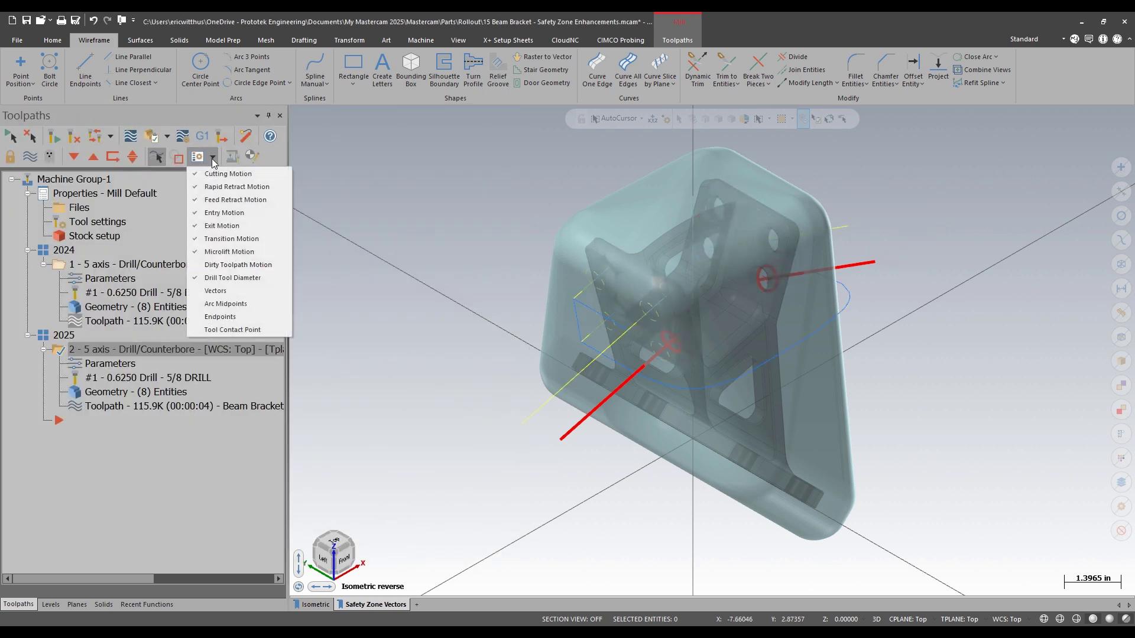
pyautogui.click(247, 292)
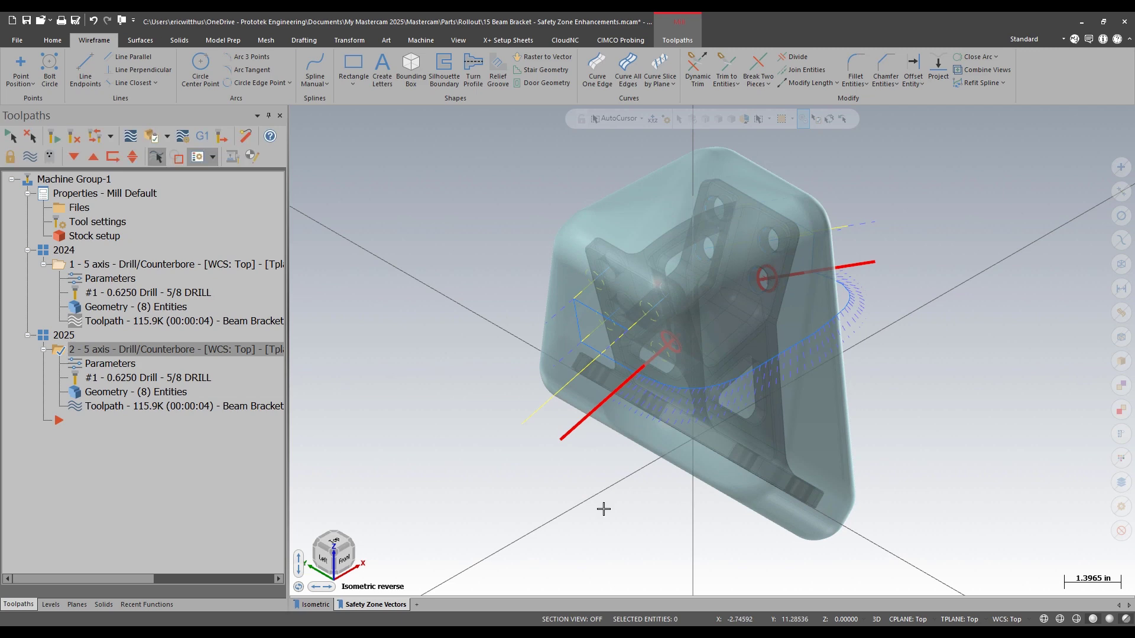
# Step: Inspect the tool vectors, then cut the blending distance from 40 to 0.1 and regenerate
pyautogui.moveTo(603, 509)
pyautogui.mouseDown(button='middle')
pyautogui.moveTo(763, 500)
pyautogui.moveTo(668, 371)
pyautogui.moveTo(770, 314)
pyautogui.moveTo(902, 392)
pyautogui.moveTo(927, 420)
pyautogui.moveTo(950, 418)
pyautogui.moveTo(844, 410)
pyautogui.moveTo(842, 432)
pyautogui.moveTo(875, 442)
pyautogui.mouseUp(button='middle')
pyautogui.click(192, 362)
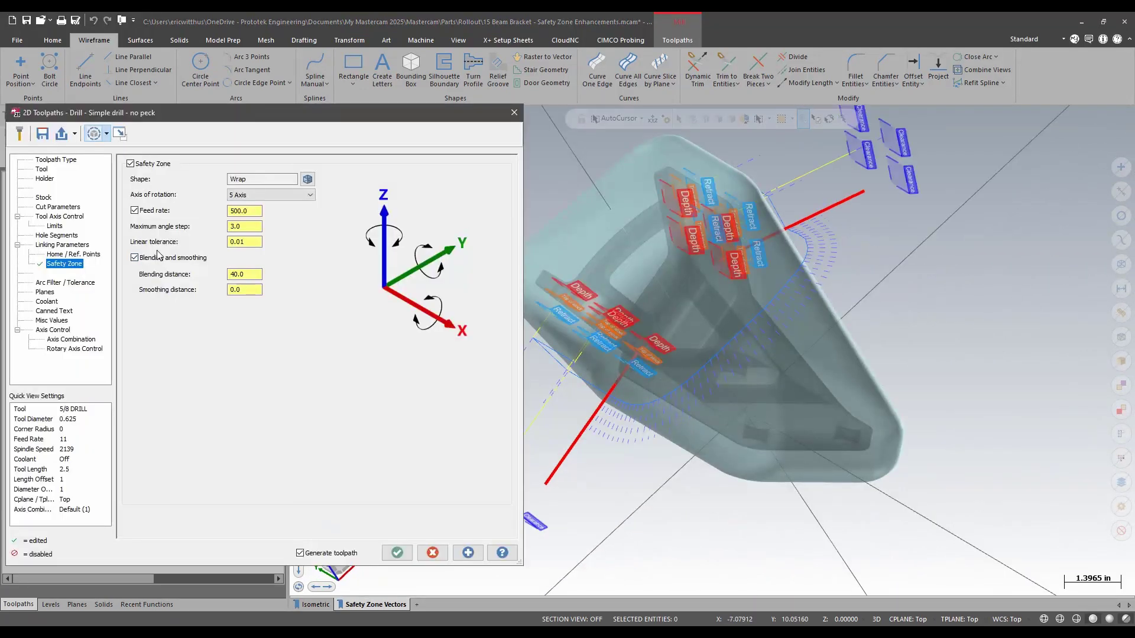
pyautogui.click(242, 274)
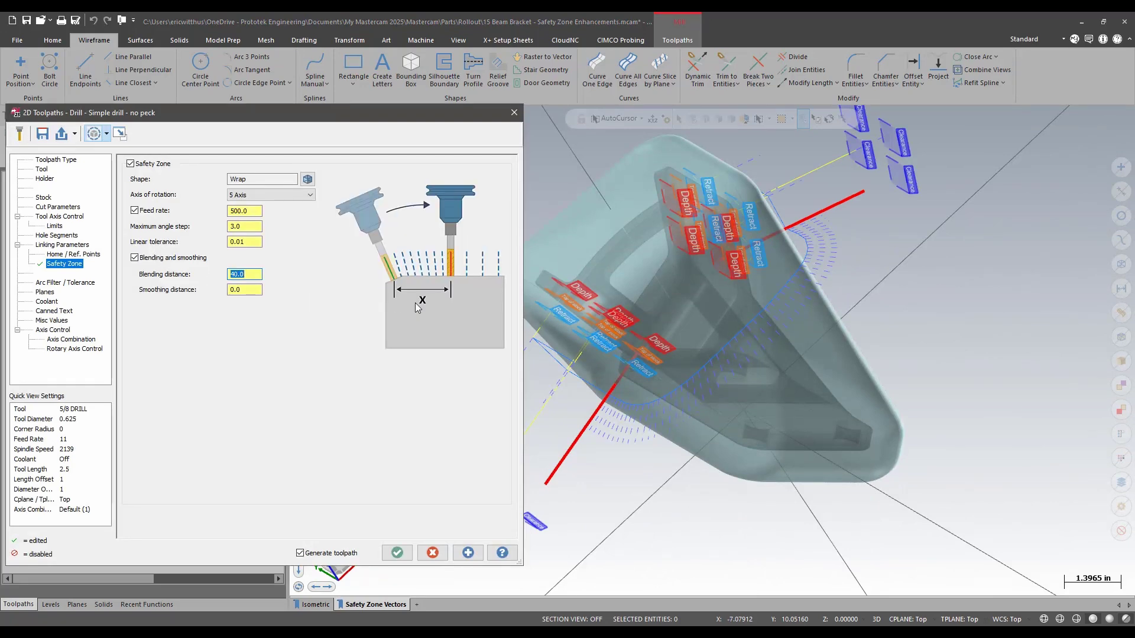
pyautogui.write('.1')
pyautogui.click(395, 554)
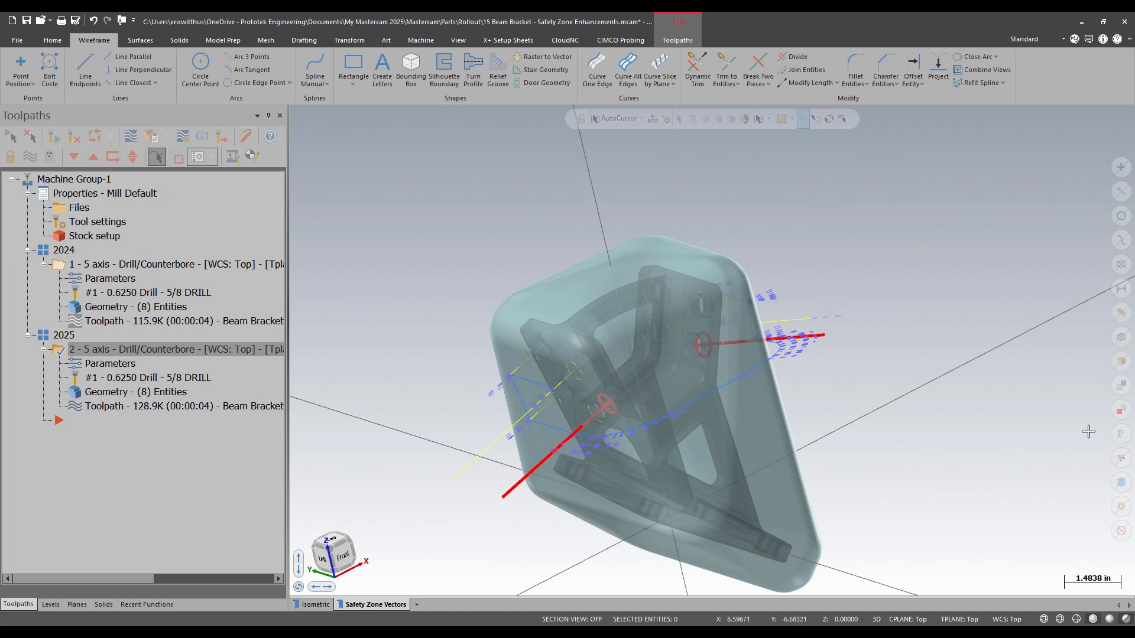
pyautogui.moveTo(908, 329)
pyautogui.mouseDown(button='middle')
pyautogui.moveTo(831, 372)
pyautogui.moveTo(720, 260)
pyautogui.mouseUp(button='middle')
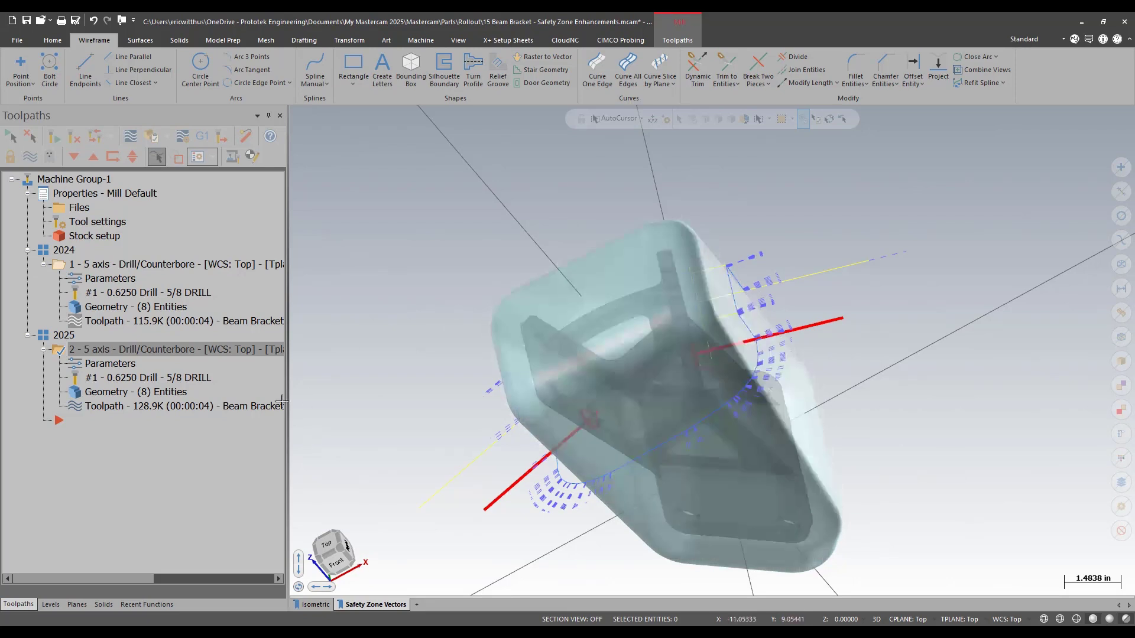
# Step: Change the safety zone blending distance to 2.0 and orbit to inspect the regenerated moves
pyautogui.click(99, 367)
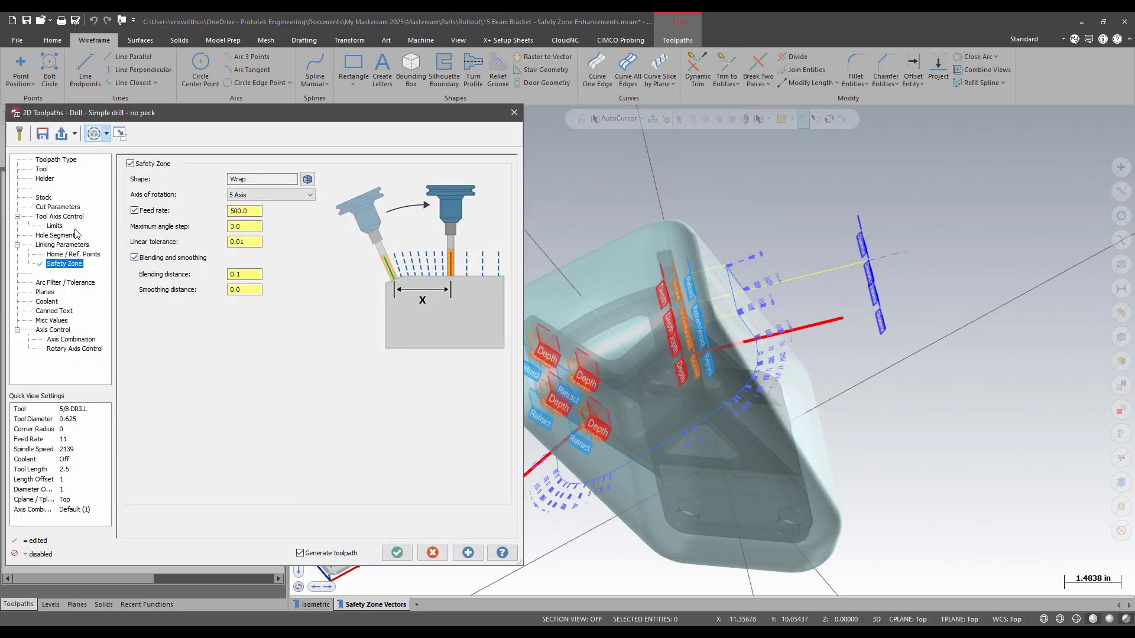
pyautogui.click(62, 245)
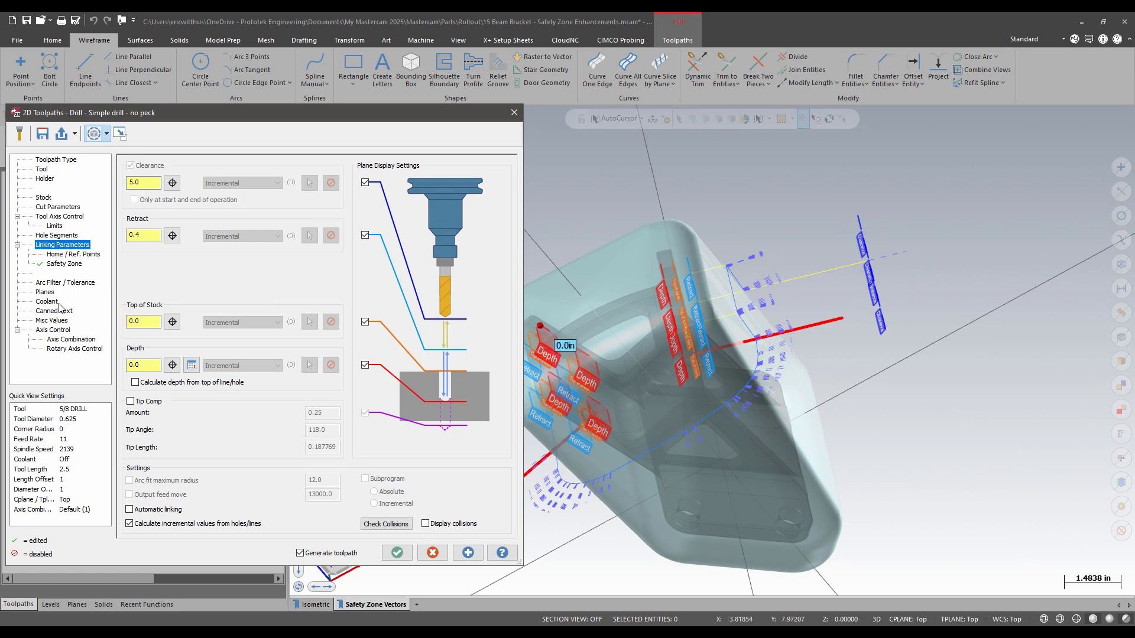
pyautogui.click(67, 266)
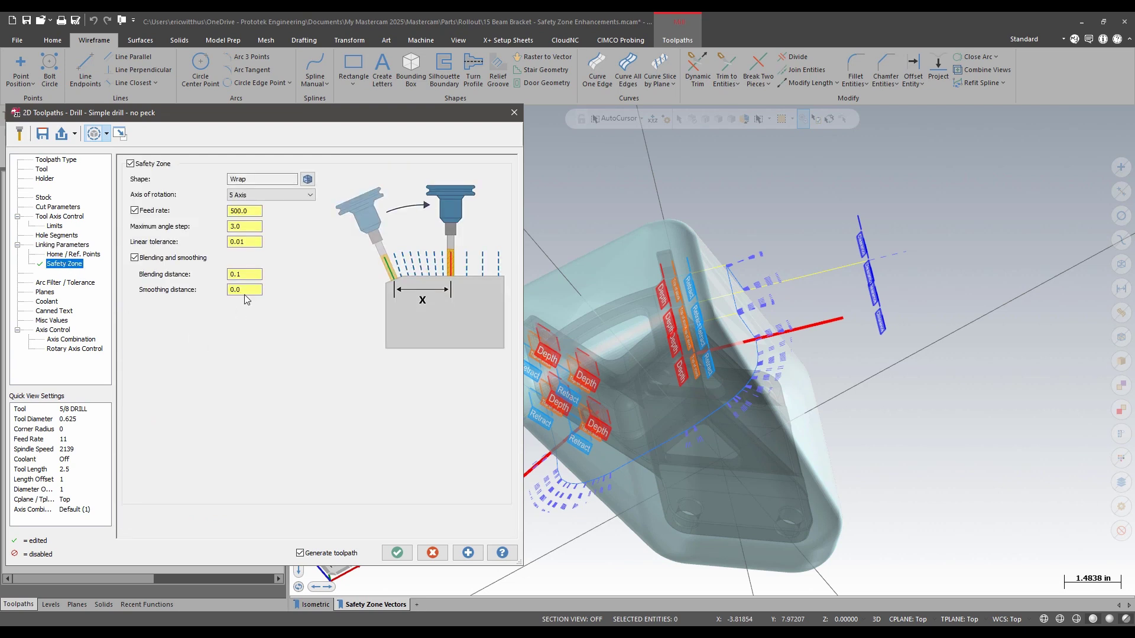
pyautogui.doubleClick(236, 275)
pyautogui.write('2')
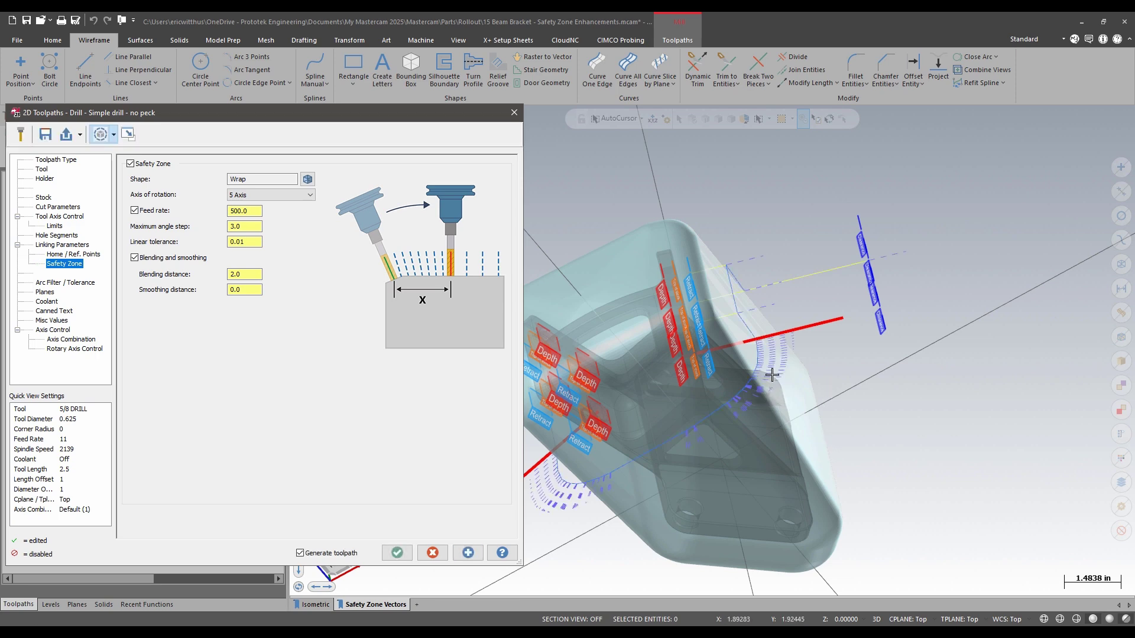
pyautogui.moveTo(772, 375); pyautogui.dragTo(744, 288, button='middle')
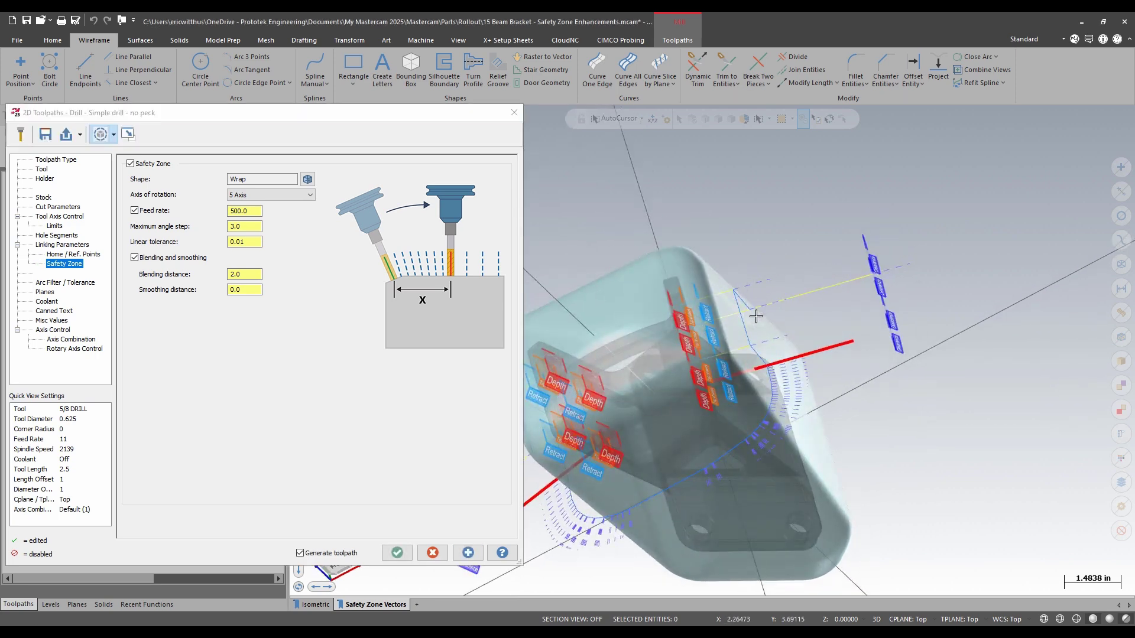
pyautogui.moveTo(828, 390); pyautogui.dragTo(925, 529, button='middle')
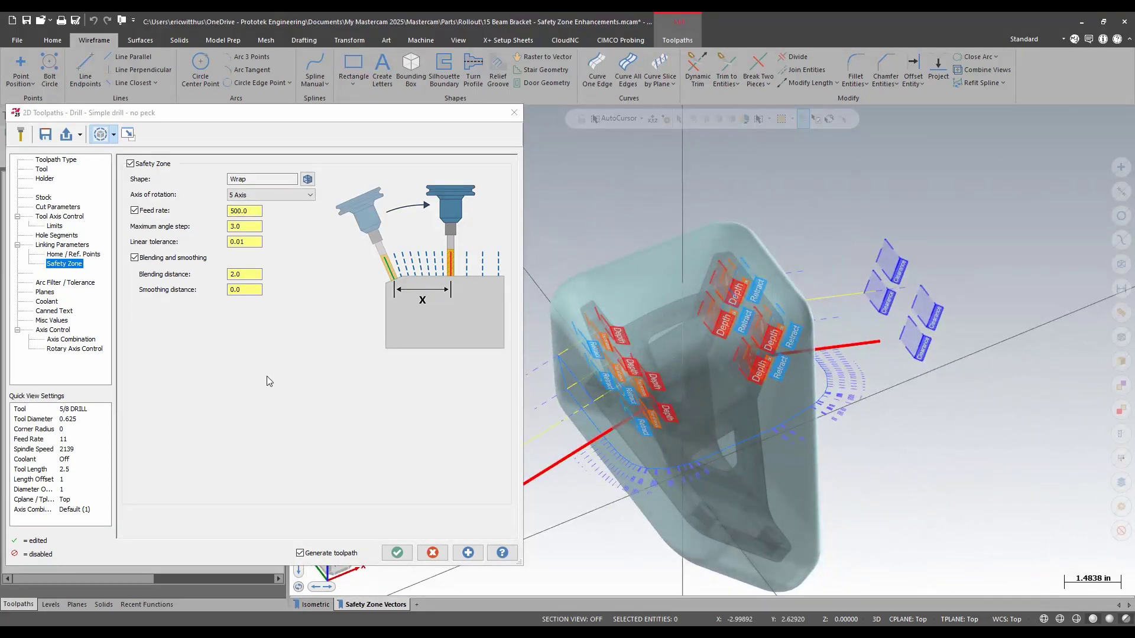
# Step: Set smoothing distance to 1.0 and maximum angle step to 90.0, then inspect the sparser vectors
pyautogui.click(249, 290)
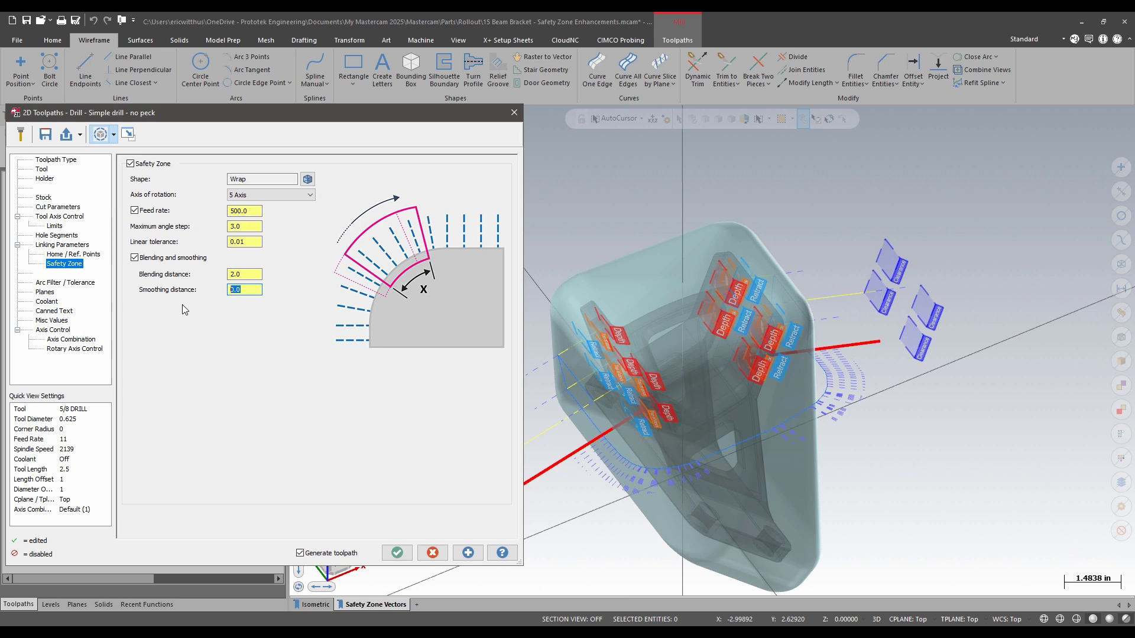
pyautogui.scroll(5, 845, 335)
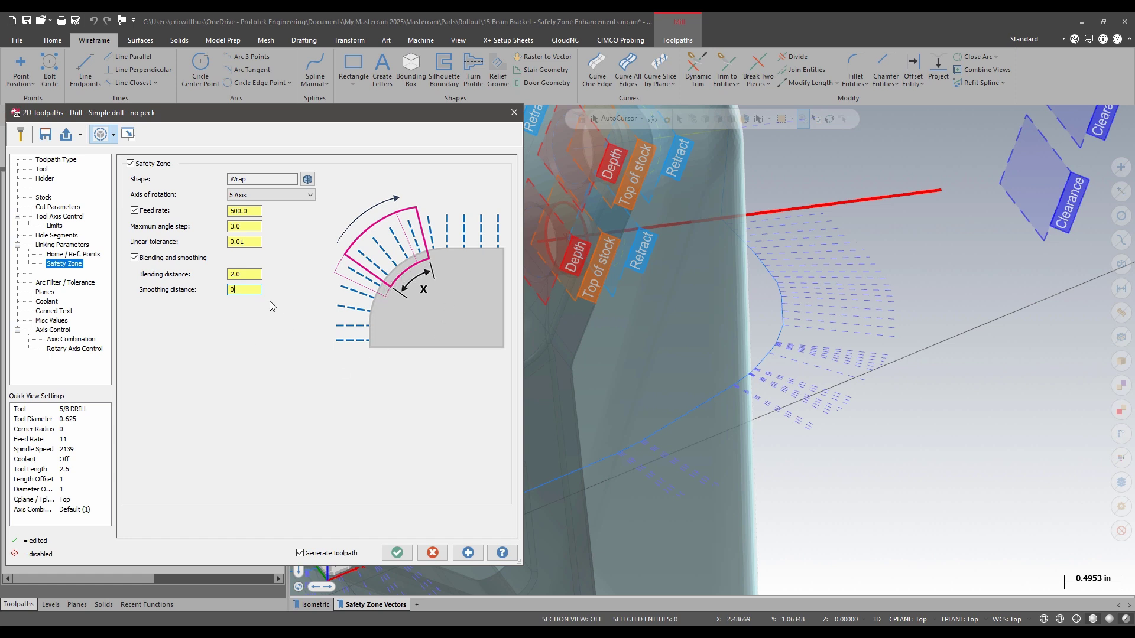
pyautogui.write('1')
pyautogui.click(254, 227)
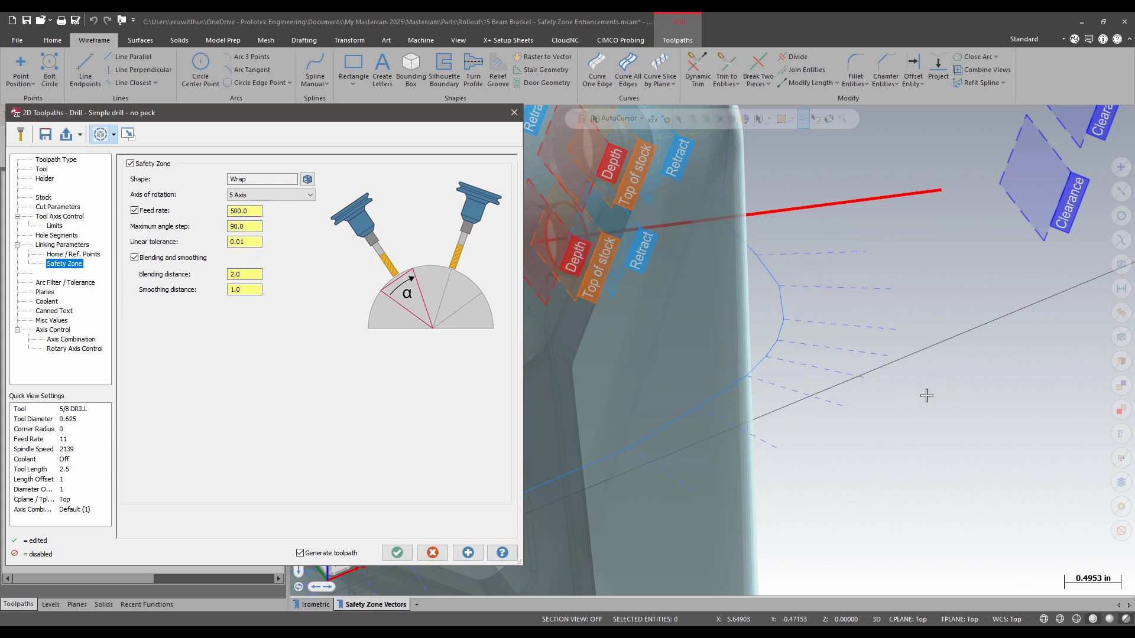
pyautogui.scroll(-4, 925, 390)
pyautogui.moveTo(870, 336)
pyautogui.mouseDown(button='middle')
pyautogui.moveTo(865, 355)
pyautogui.moveTo(860, 337)
pyautogui.mouseUp(button='middle')
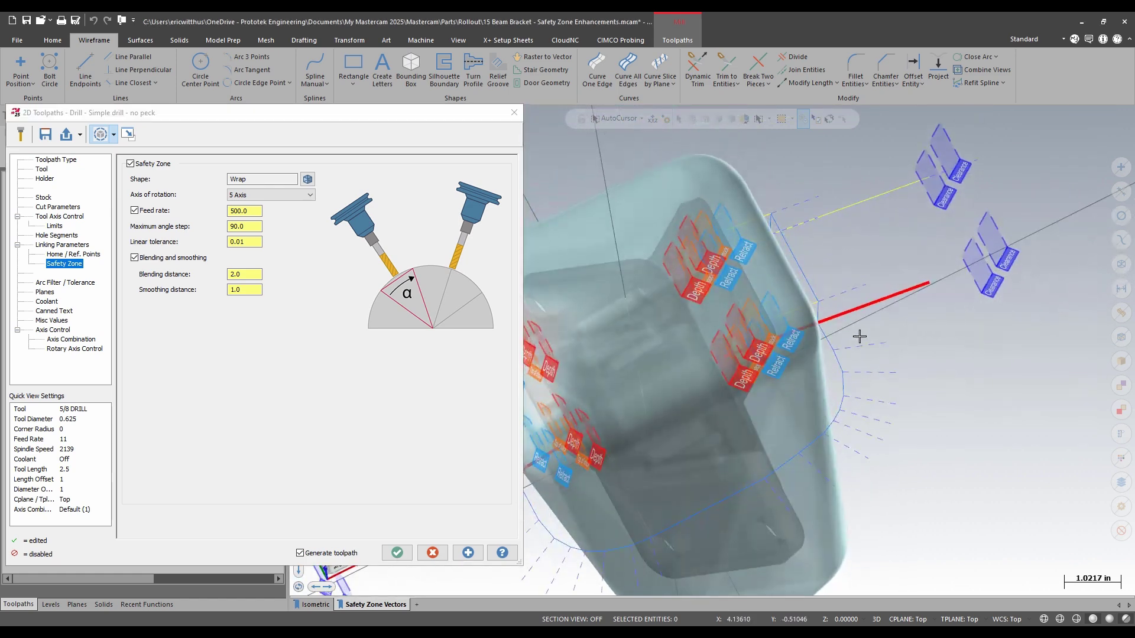
pyautogui.scroll(-2, 857, 461)
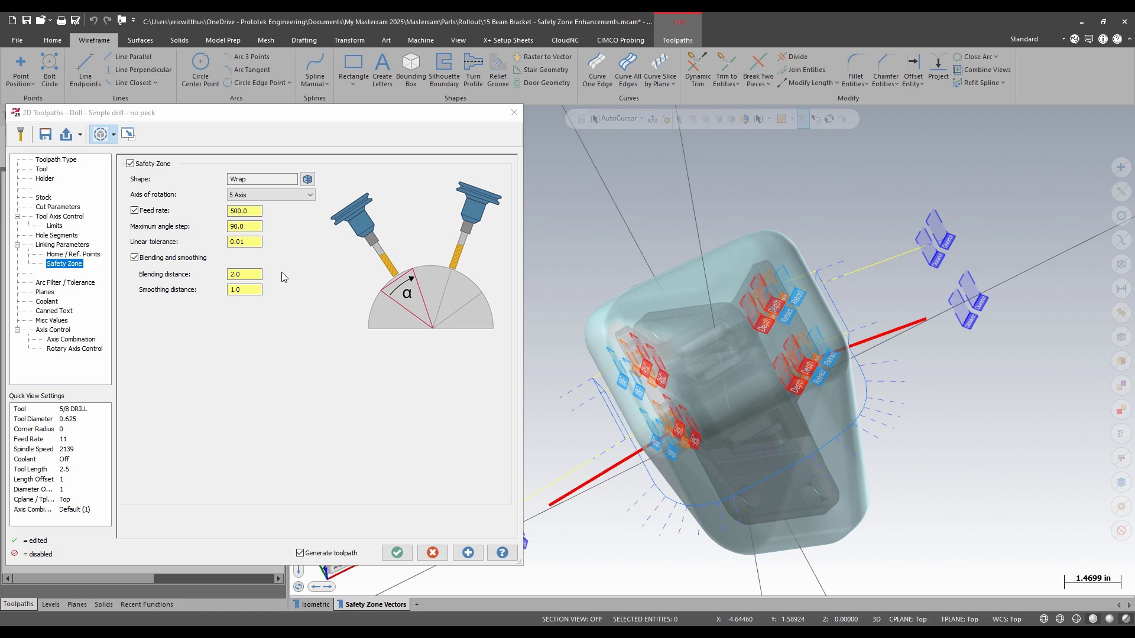
# Step: Restore the maximum angle step to 3.0 and apply it to regenerate the drill toolpath
pyautogui.click(252, 274)
pyautogui.click(254, 225)
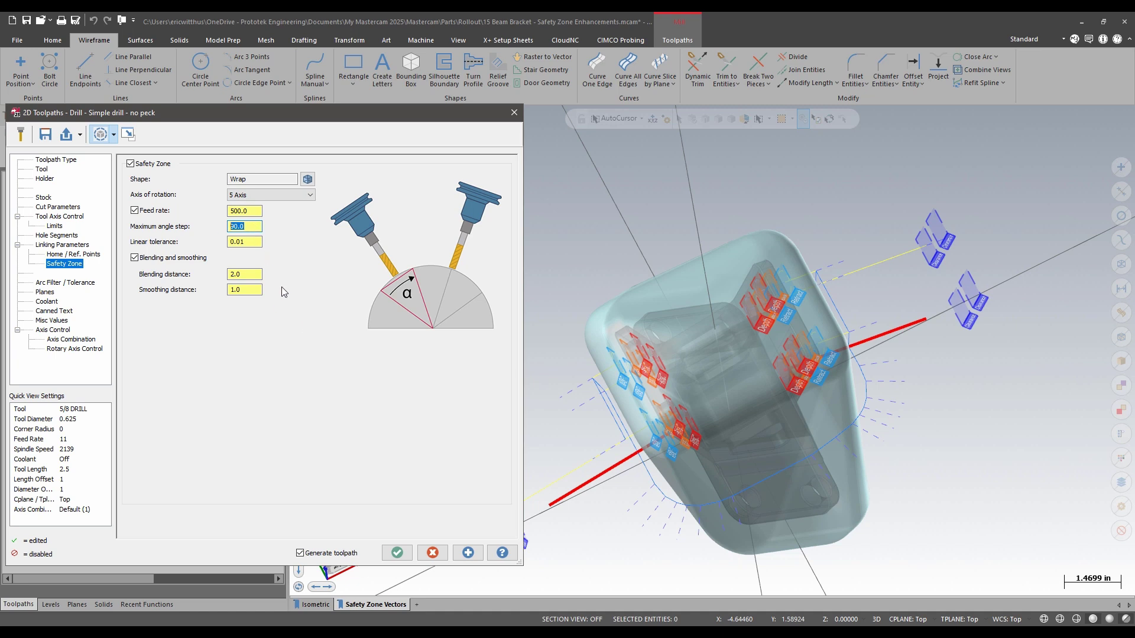
pyautogui.write('3')
pyautogui.click(468, 553)
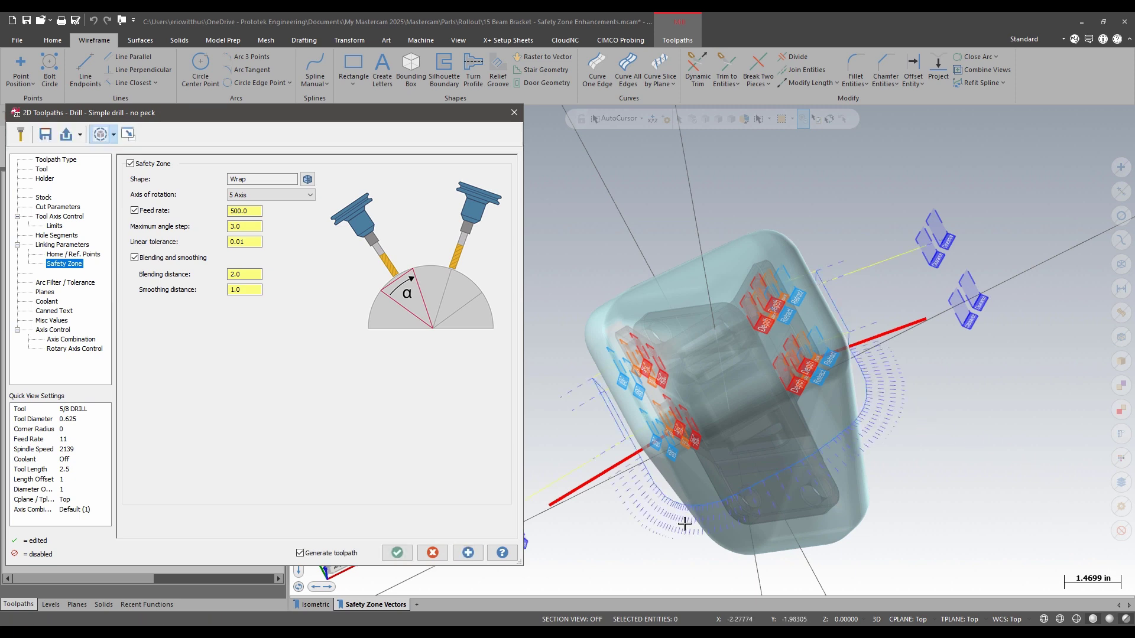
# Step: Clear the linear tolerance value and accept the drill settings to regenerate the operation
pyautogui.click(236, 242)
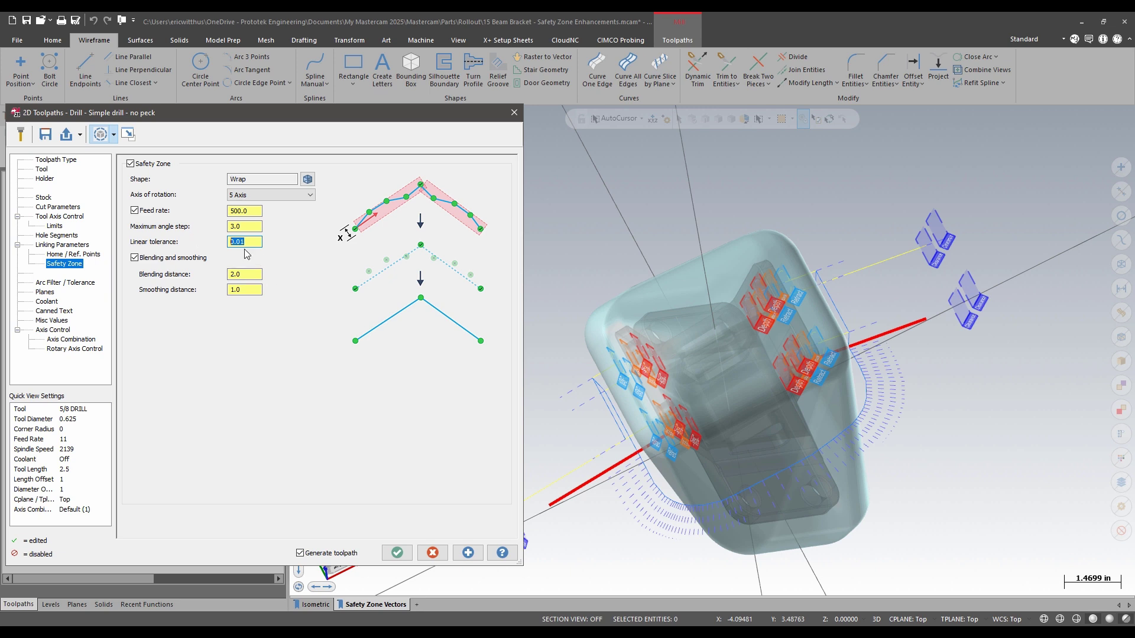
pyautogui.press('BackSpace')
pyautogui.click(398, 552)
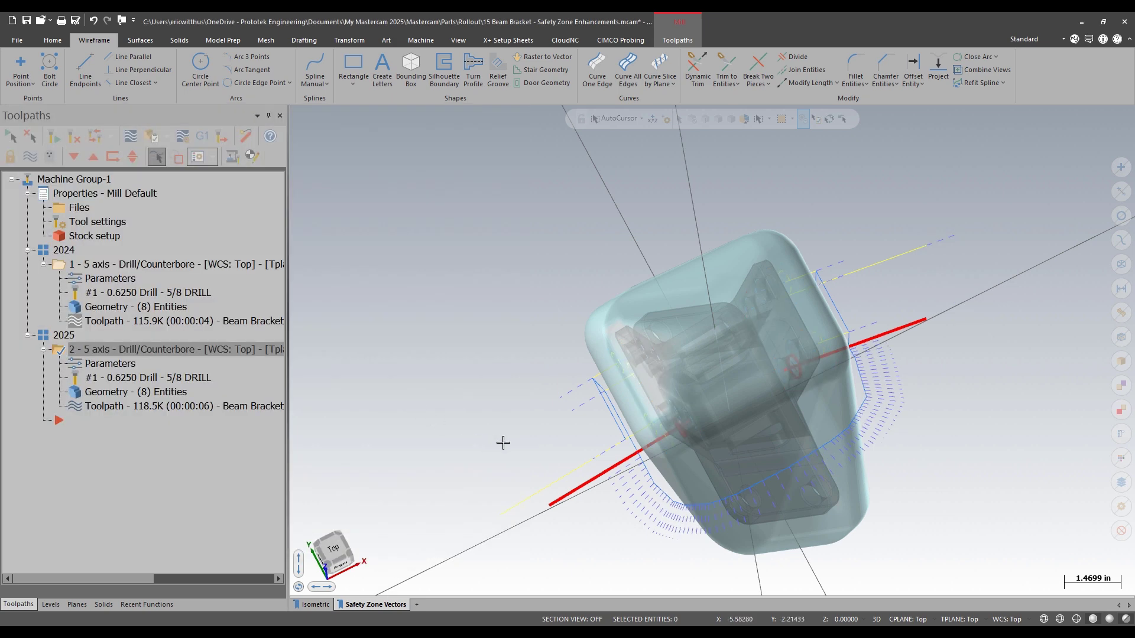
# Step: Backplot the regenerated drill operation and scrub the tool forward along its path
pyautogui.click(131, 136)
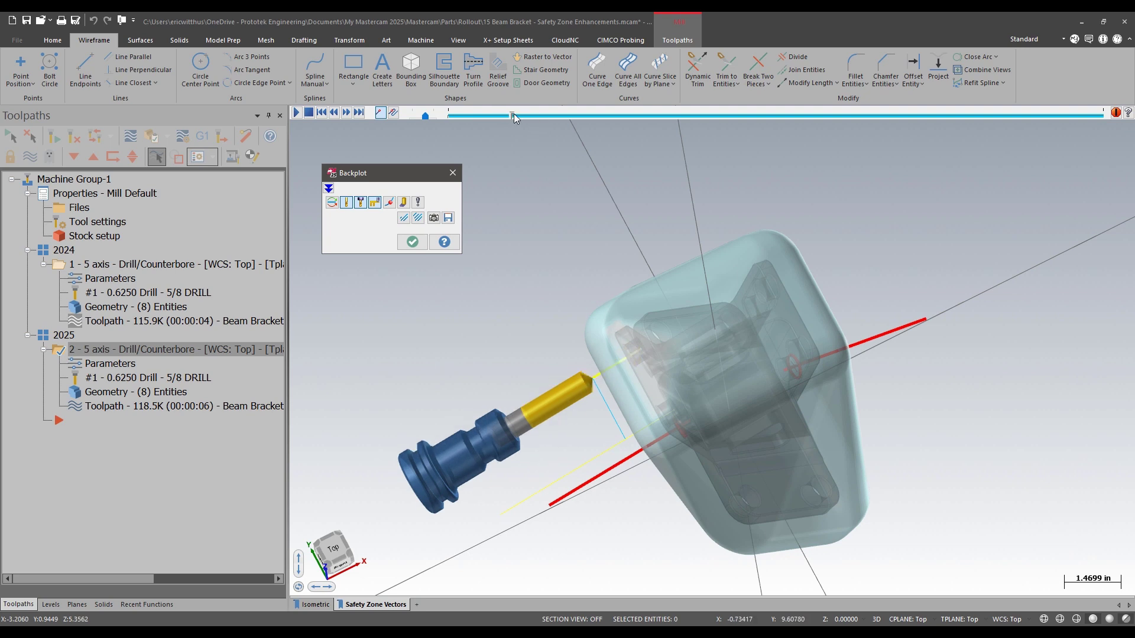
pyautogui.moveTo(513, 114); pyautogui.dragTo(1107, 84)
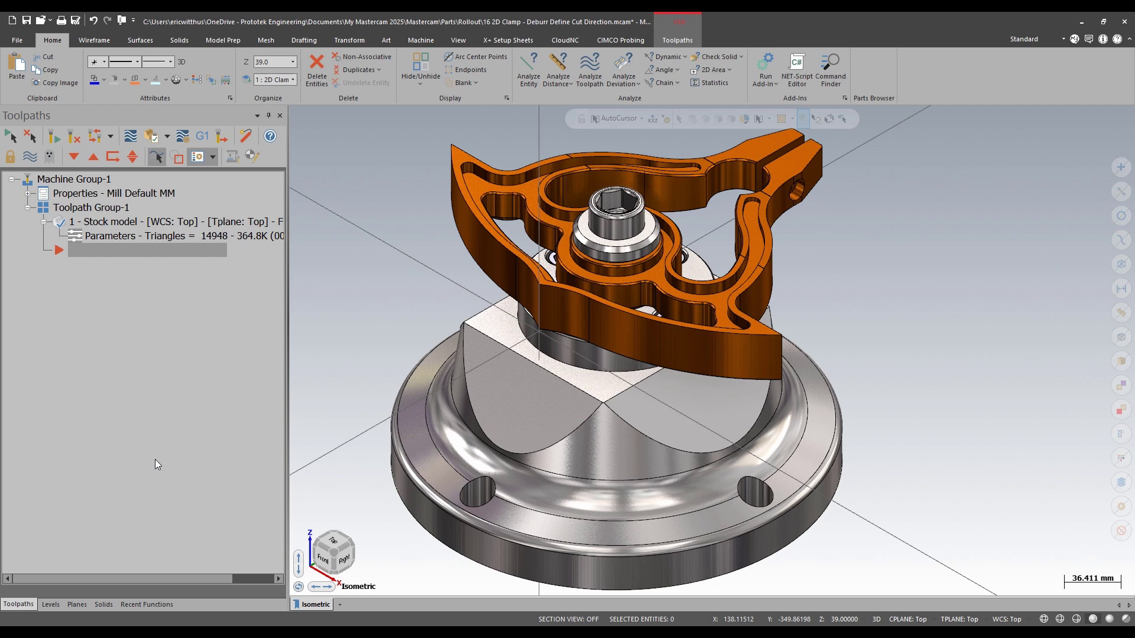
# Step: Start a Deburr toolpath with the 20 Tapered Endmill and select the clamp body as machining geometry
pyautogui.click(677, 40)
pyautogui.click(533, 70)
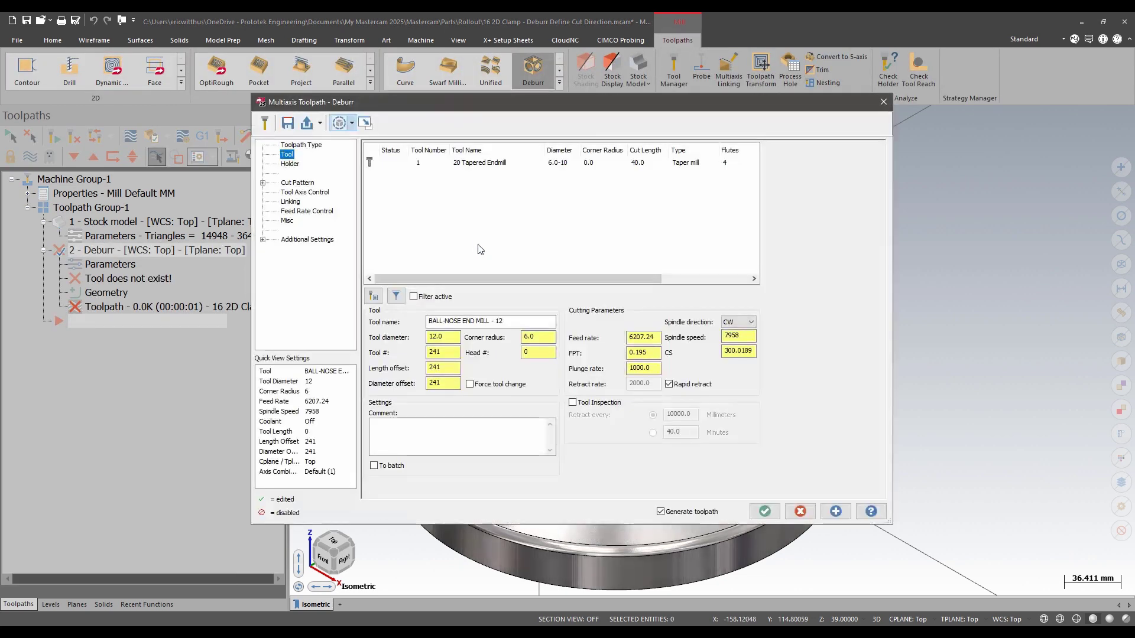
pyautogui.click(459, 163)
pyautogui.click(296, 183)
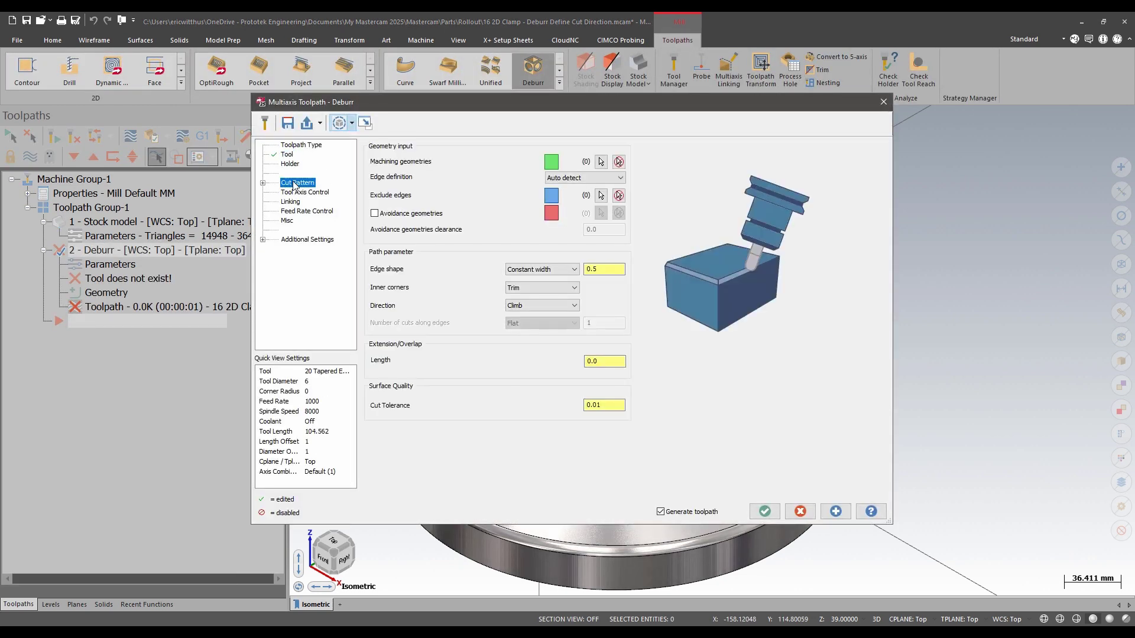
pyautogui.click(601, 162)
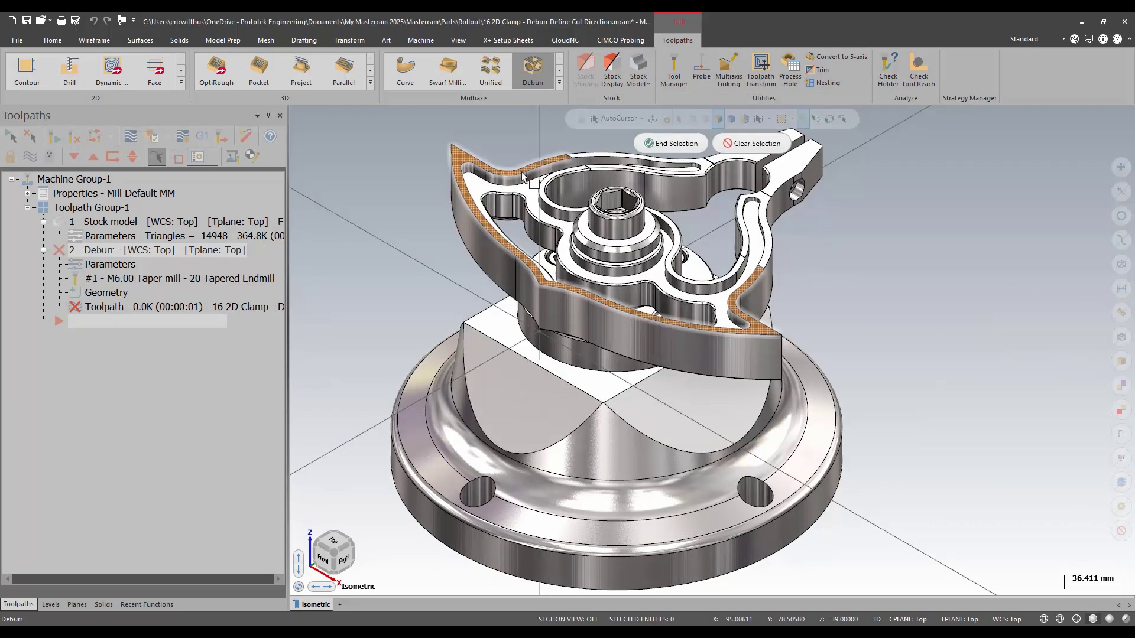
pyautogui.click(522, 175)
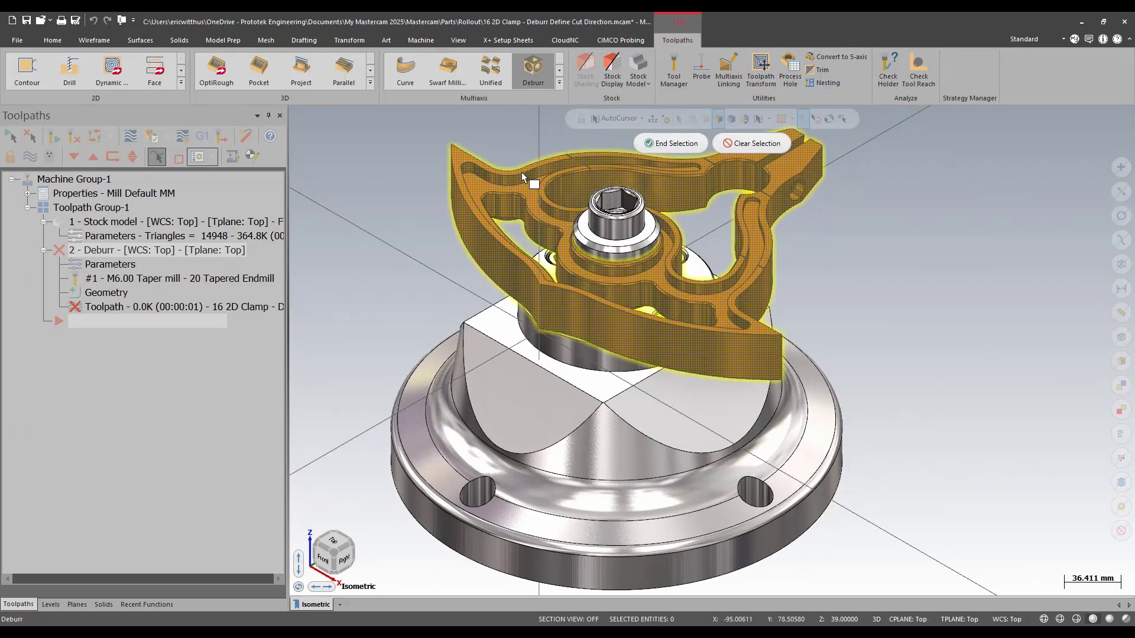
pyautogui.click(665, 143)
# Step: Set edge definition to User defined and chain the clamp's outer edge from arm tip to arm tip
pyautogui.click(569, 178)
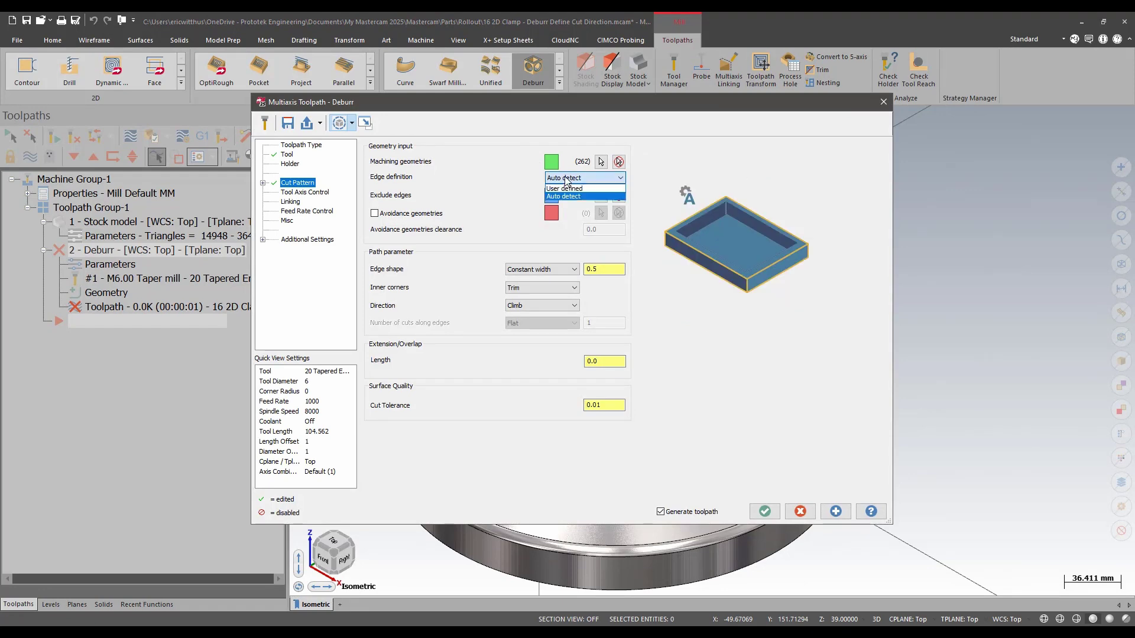
pyautogui.click(564, 188)
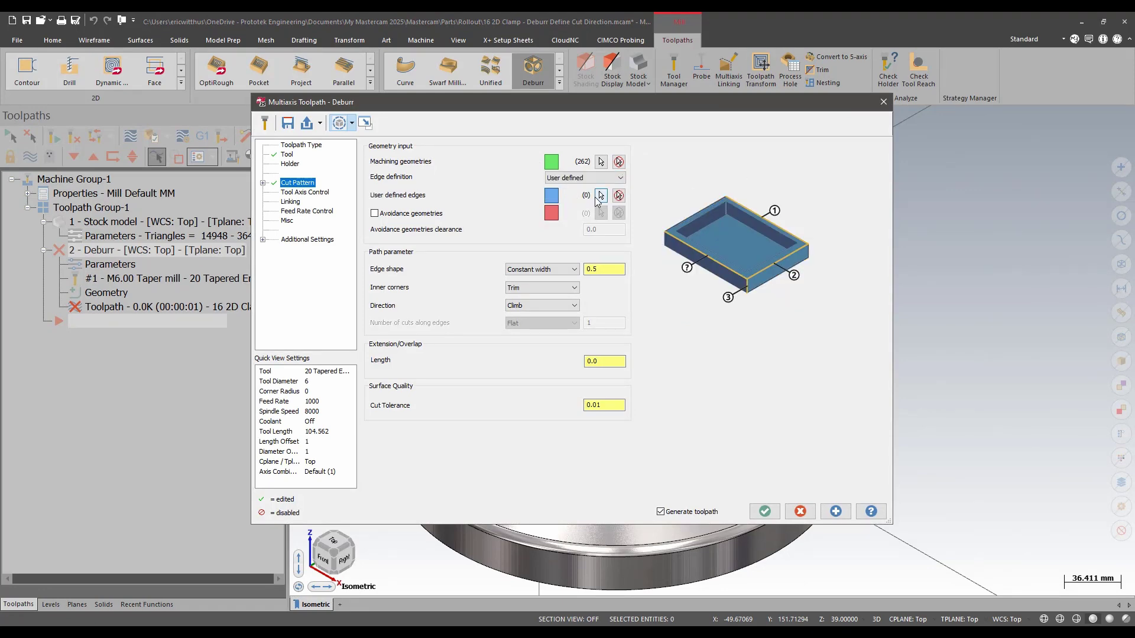
pyautogui.click(600, 195)
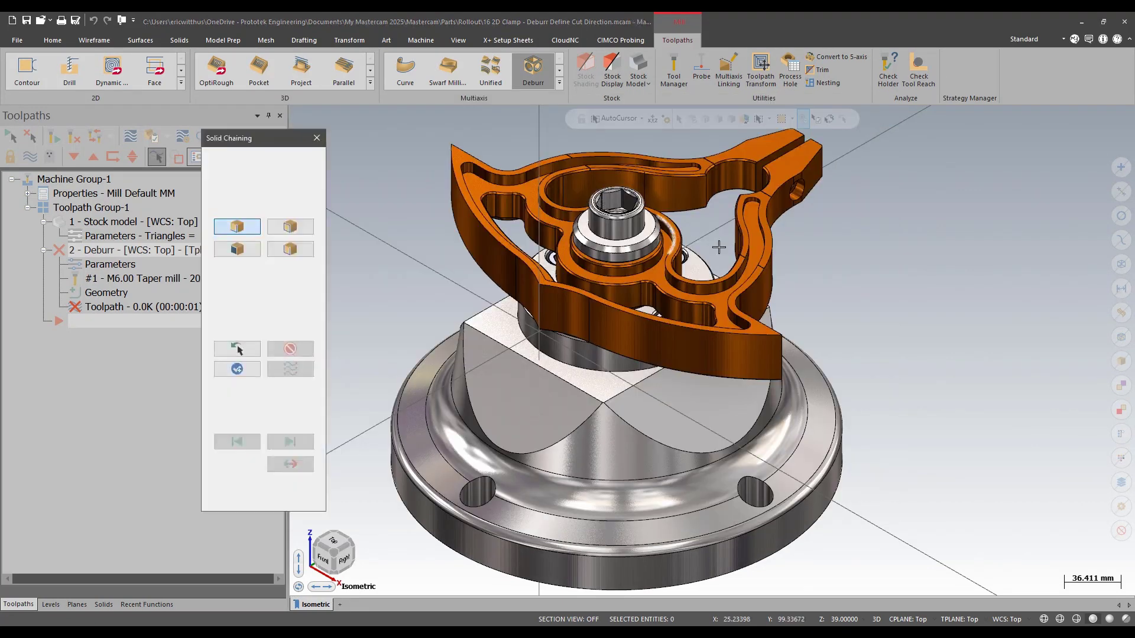
pyautogui.click(820, 145)
pyautogui.click(298, 409)
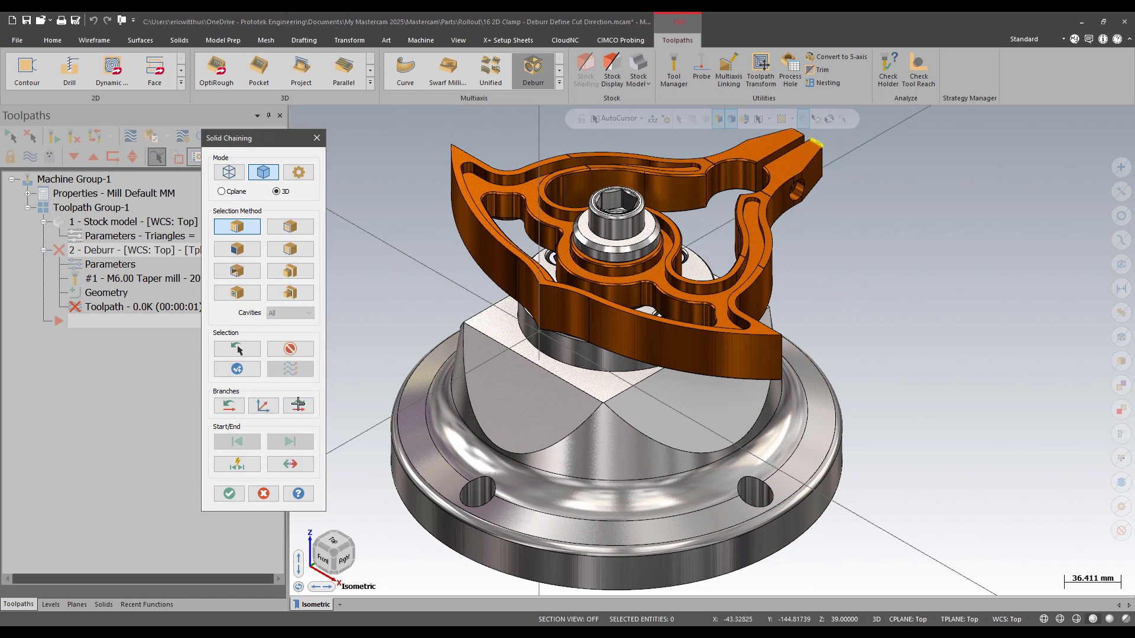
pyautogui.click(298, 409)
pyautogui.click(299, 408)
pyautogui.click(299, 407)
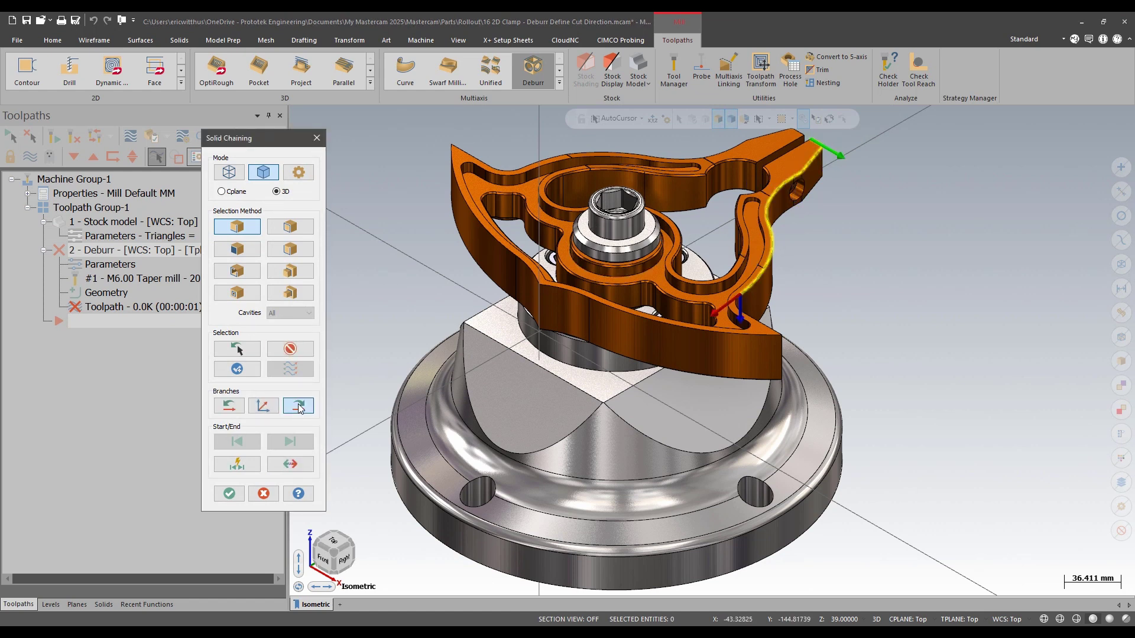
pyautogui.click(299, 407)
pyautogui.click(298, 406)
pyautogui.click(298, 405)
pyautogui.click(298, 405)
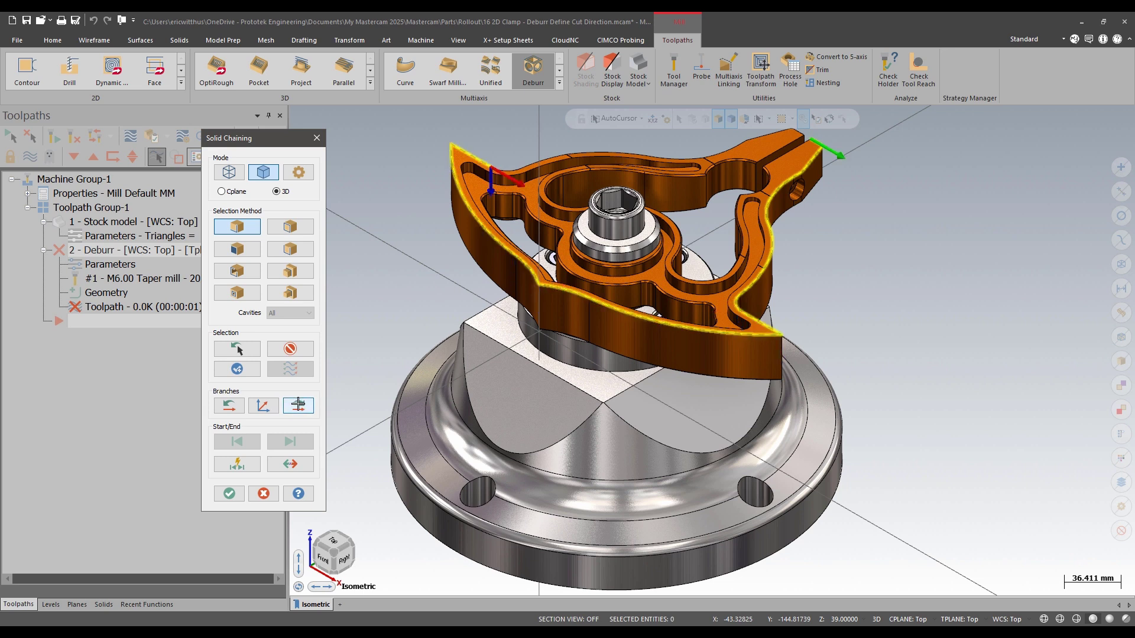
pyautogui.click(297, 405)
pyautogui.click(298, 405)
pyautogui.click(297, 405)
pyautogui.click(298, 405)
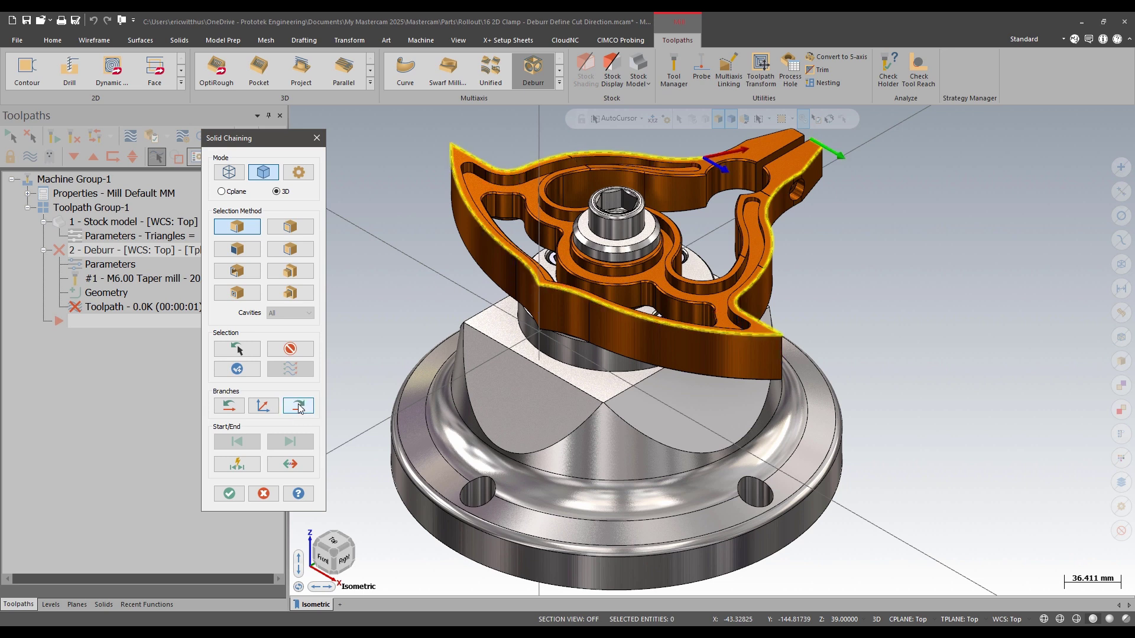
pyautogui.click(298, 406)
pyautogui.click(299, 407)
pyautogui.click(300, 409)
pyautogui.click(299, 408)
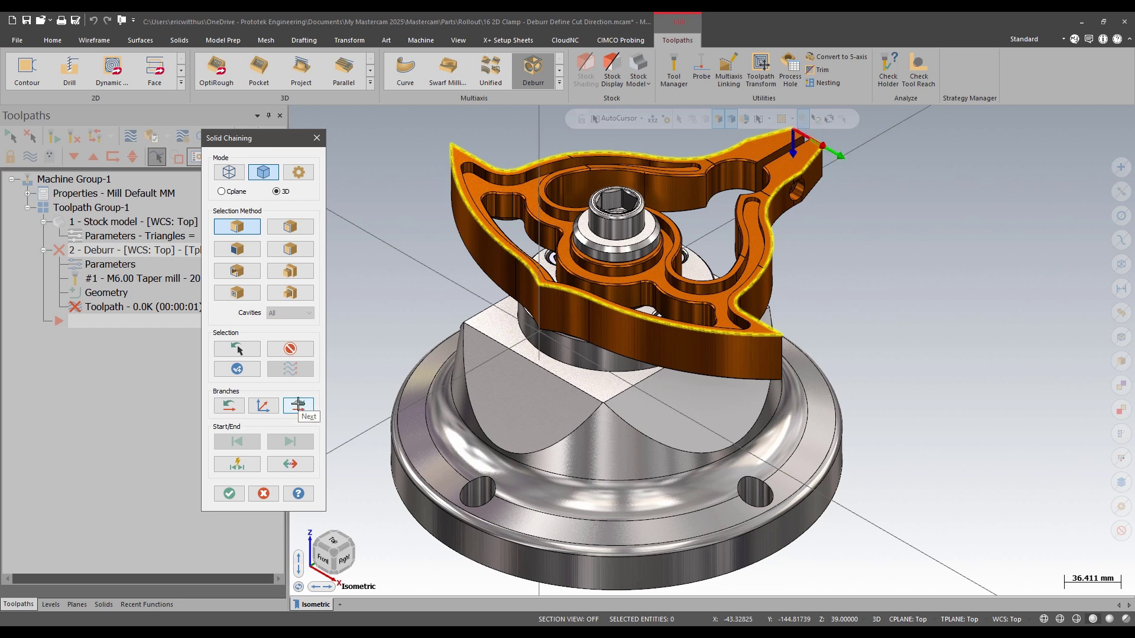
pyautogui.click(299, 407)
pyautogui.click(229, 494)
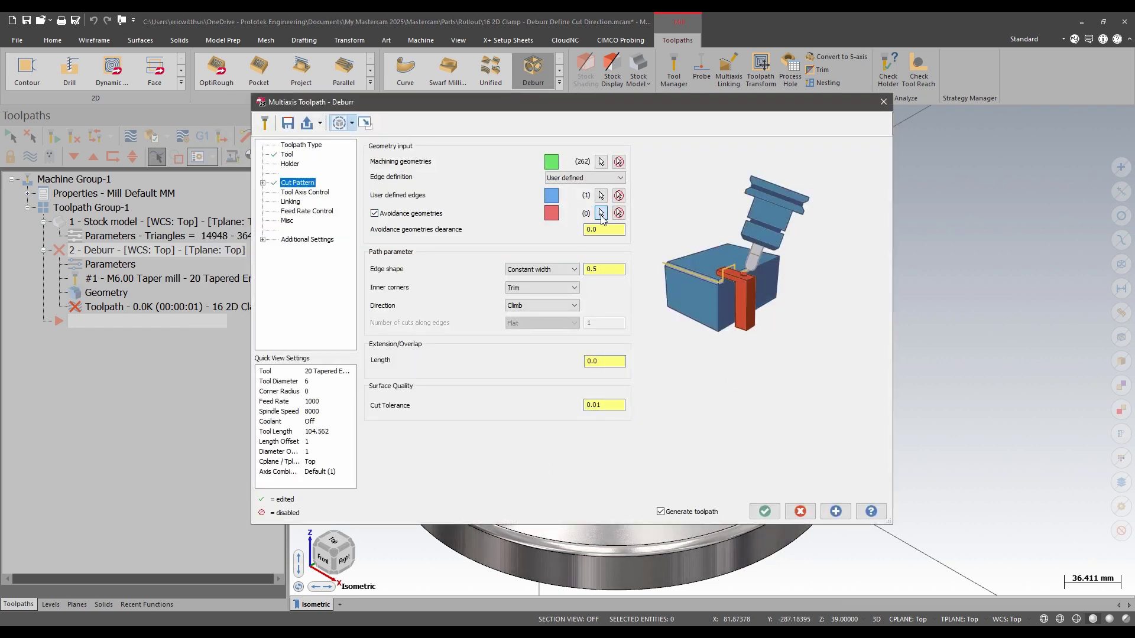
# Step: Select the avoidance geometry and set the deburr edge width to 1.5
pyautogui.click(600, 213)
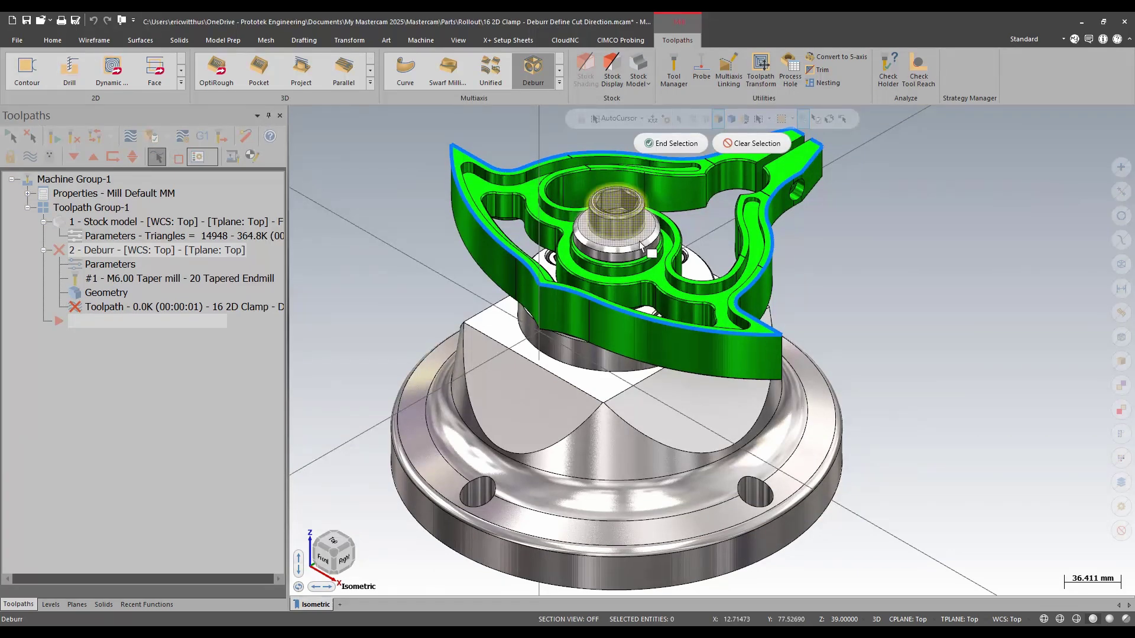
pyautogui.click(672, 143)
pyautogui.doubleClick(592, 269)
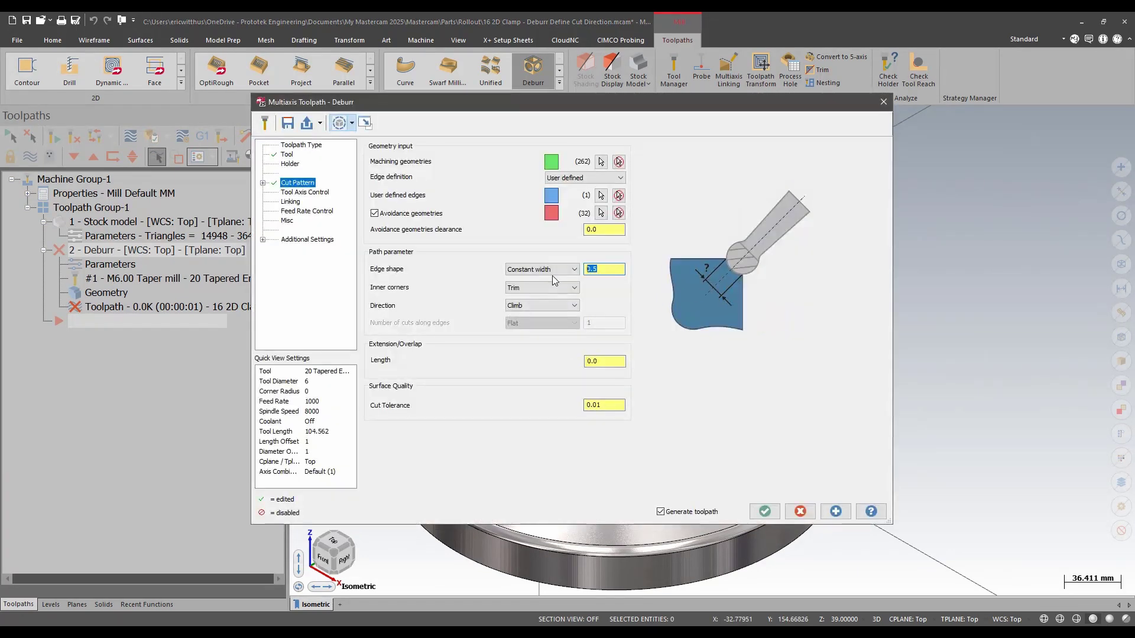
pyautogui.write('1.5')
# Step: Set tool axis machining type to 5 axis (simultaneous) with a 10% preferred contact point
pyautogui.click(305, 192)
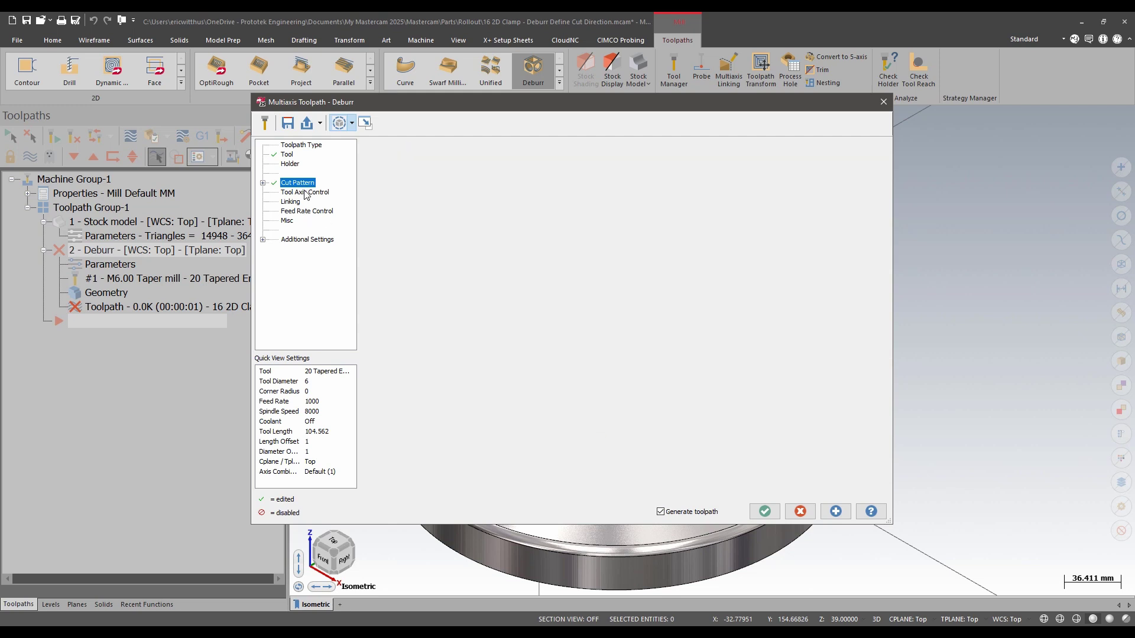
pyautogui.click(477, 163)
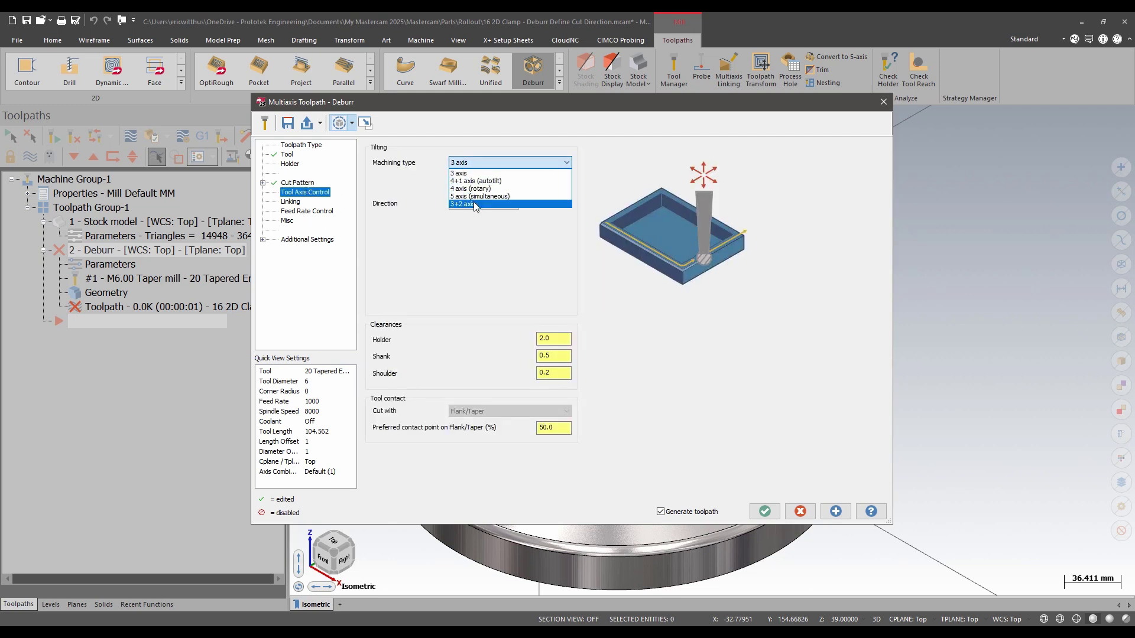
pyautogui.click(494, 198)
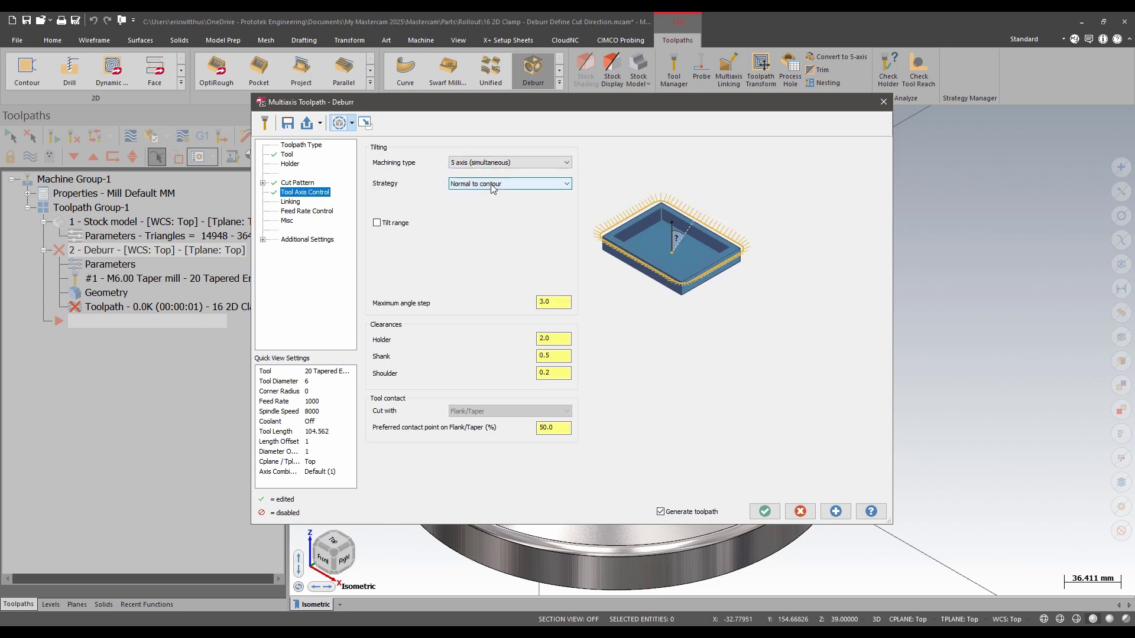
pyautogui.click(548, 429)
pyautogui.doubleClick(548, 429)
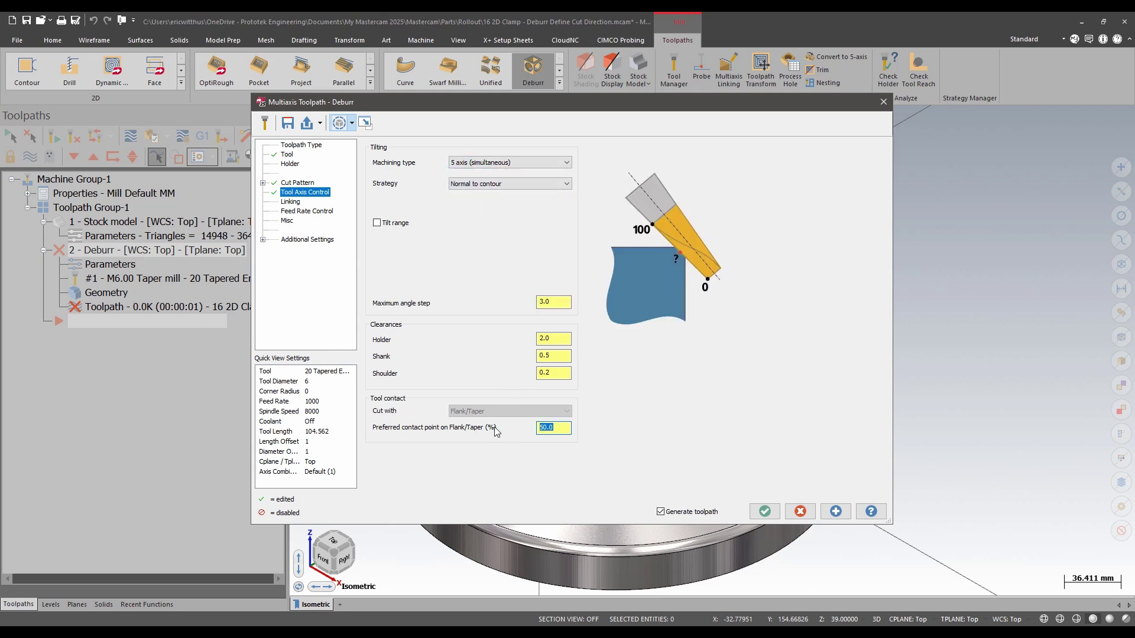
pyautogui.write('10')
# Step: Keep Climb as the cut pattern direction and generate the Deburr toolpath
pyautogui.click(297, 184)
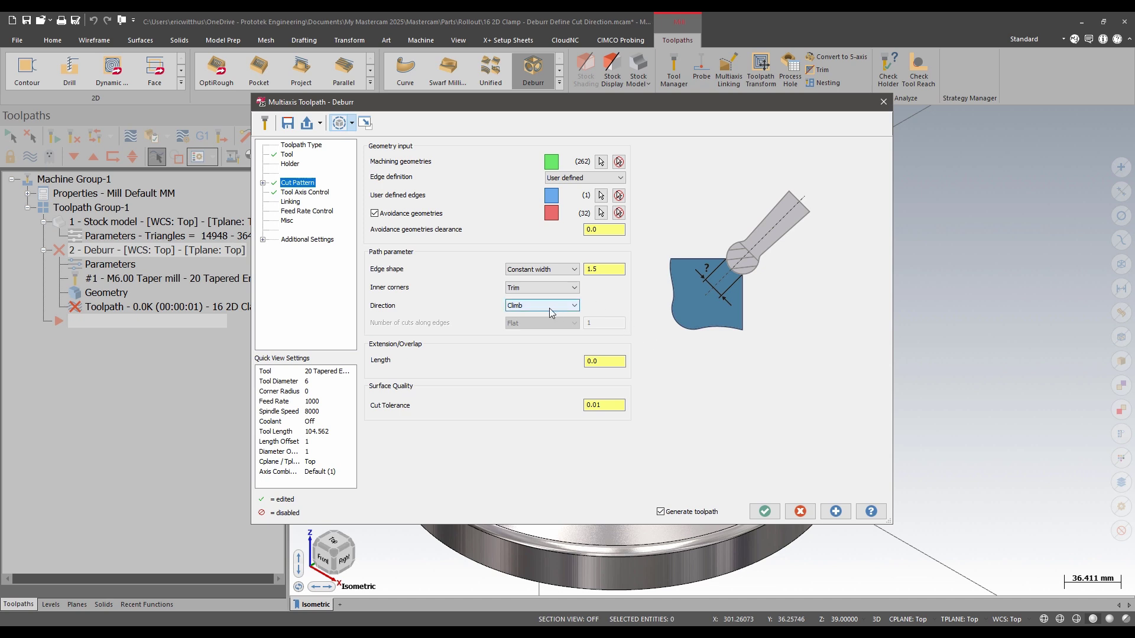
pyautogui.click(575, 310)
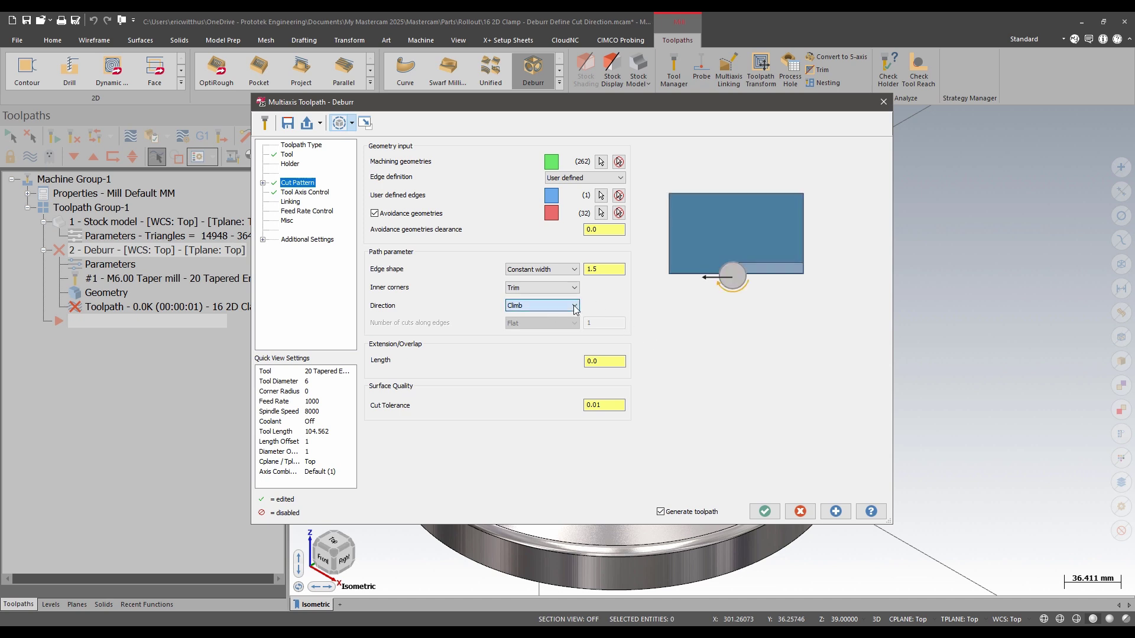
pyautogui.click(559, 315)
pyautogui.click(764, 511)
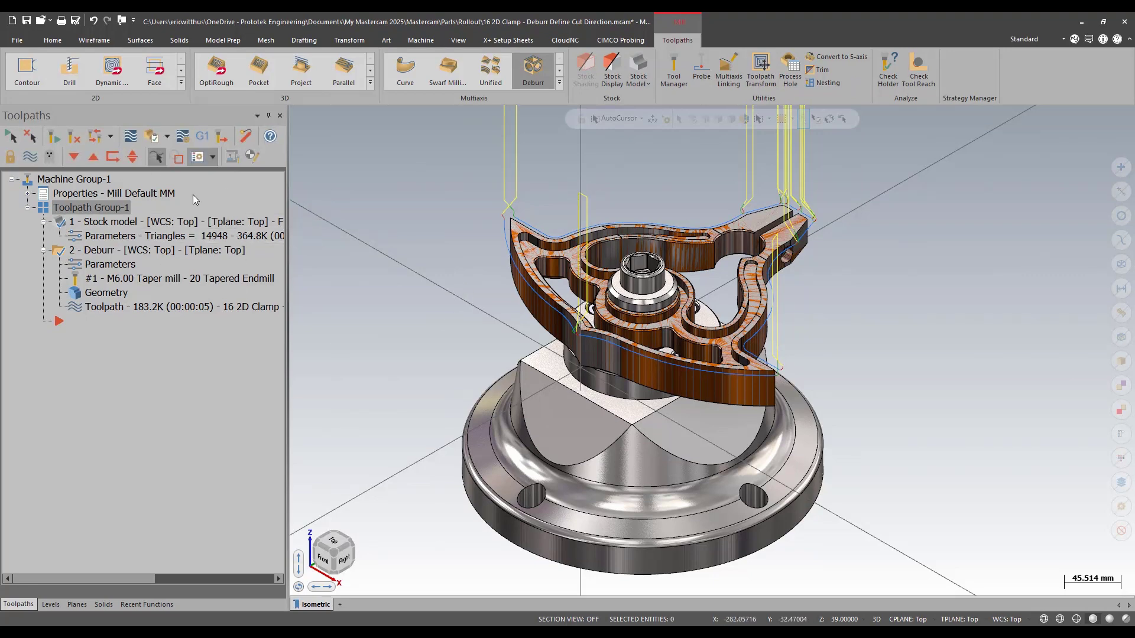
# Step: Verify the Deburr toolpath in Mastercam Simulator and play the simulation
pyautogui.click(158, 140)
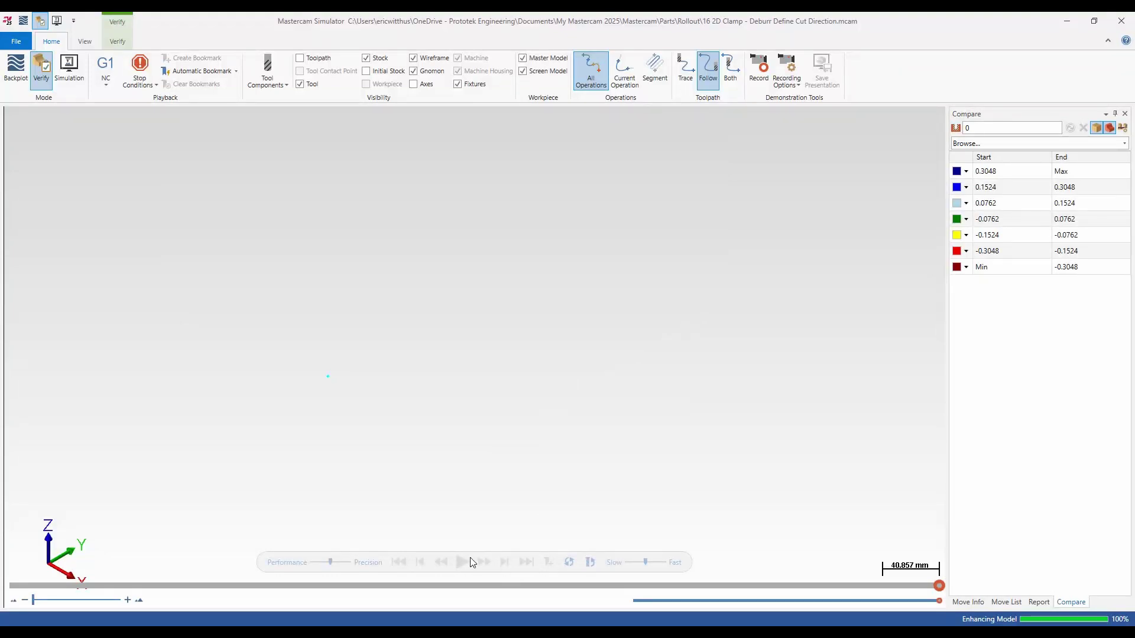
pyautogui.click(463, 562)
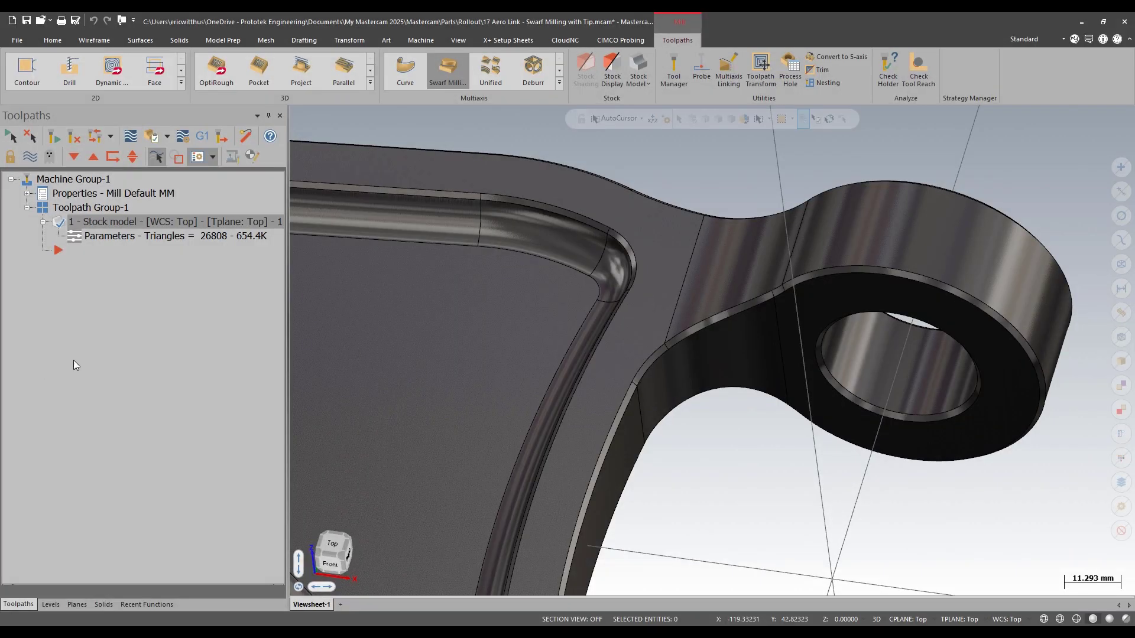
# Step: Start a Swarf Milling toolpath using the CHAMFER MILL 12/90DEG tool
pyautogui.click(445, 72)
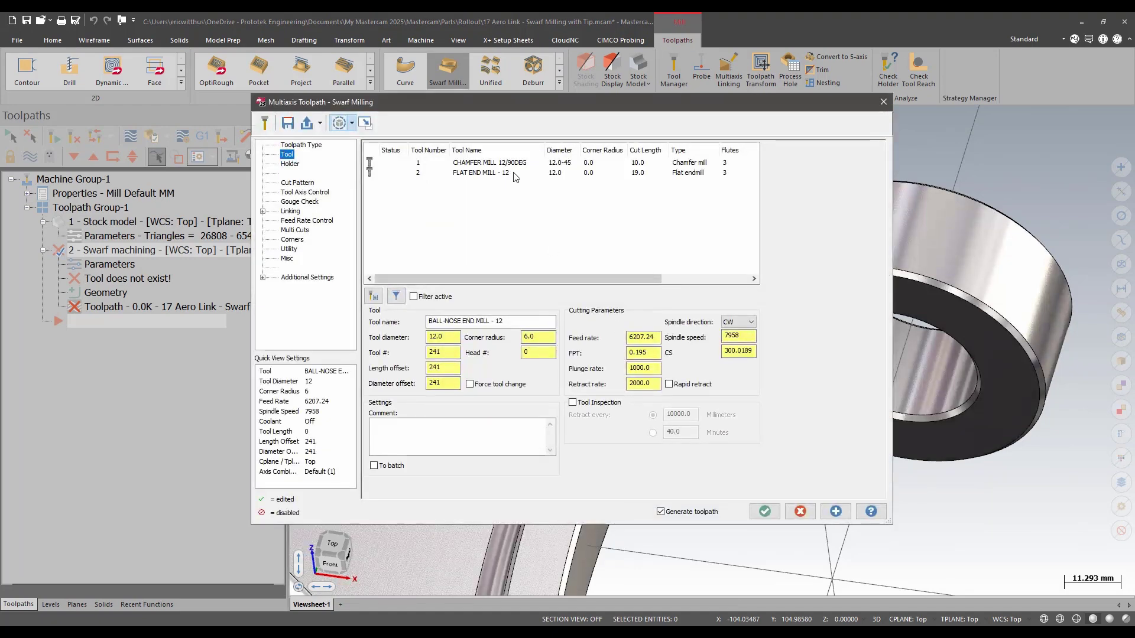
pyautogui.click(513, 163)
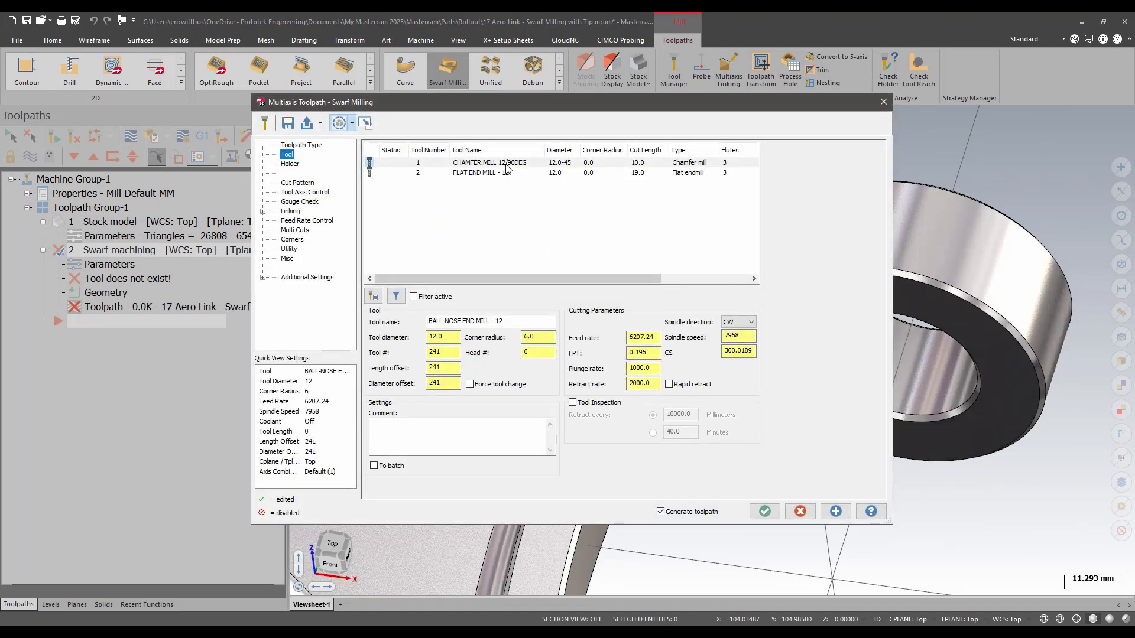
pyautogui.click(297, 183)
# Step: Select the boss chamfer face and the web-edge chamfer faces down toward the lower boss as swarf walls
pyautogui.click(561, 166)
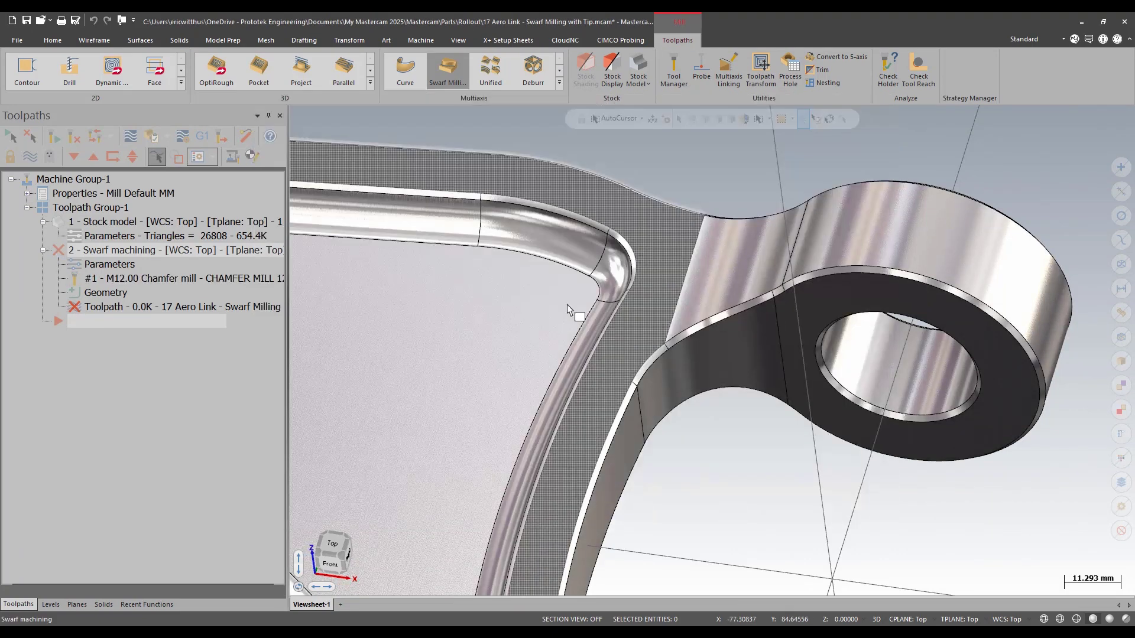
pyautogui.click(862, 273)
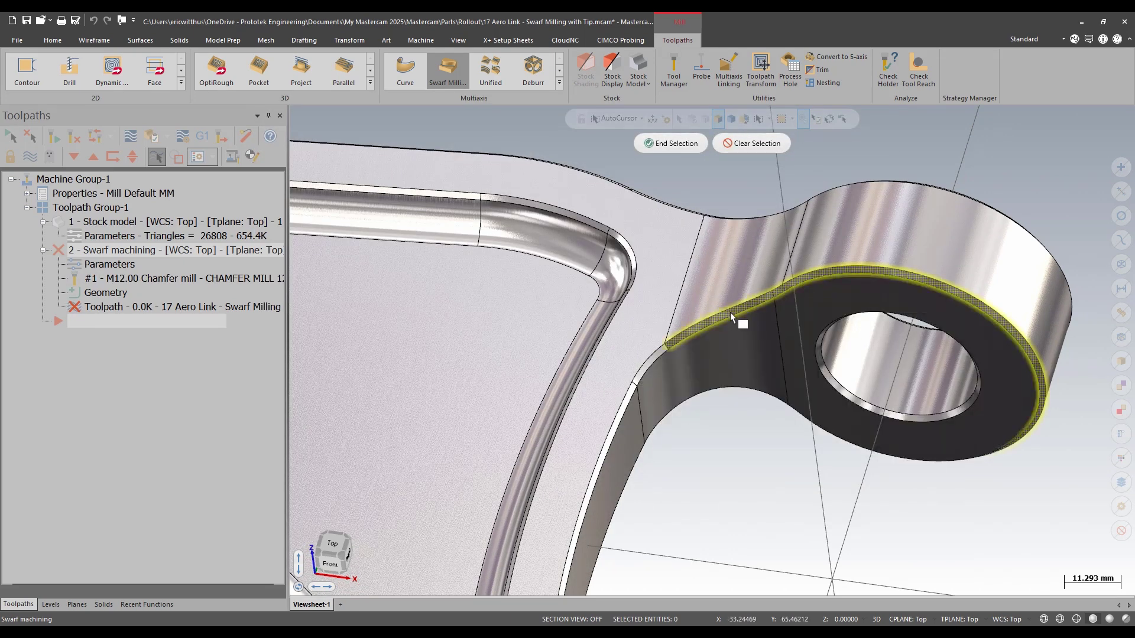
pyautogui.click(652, 361)
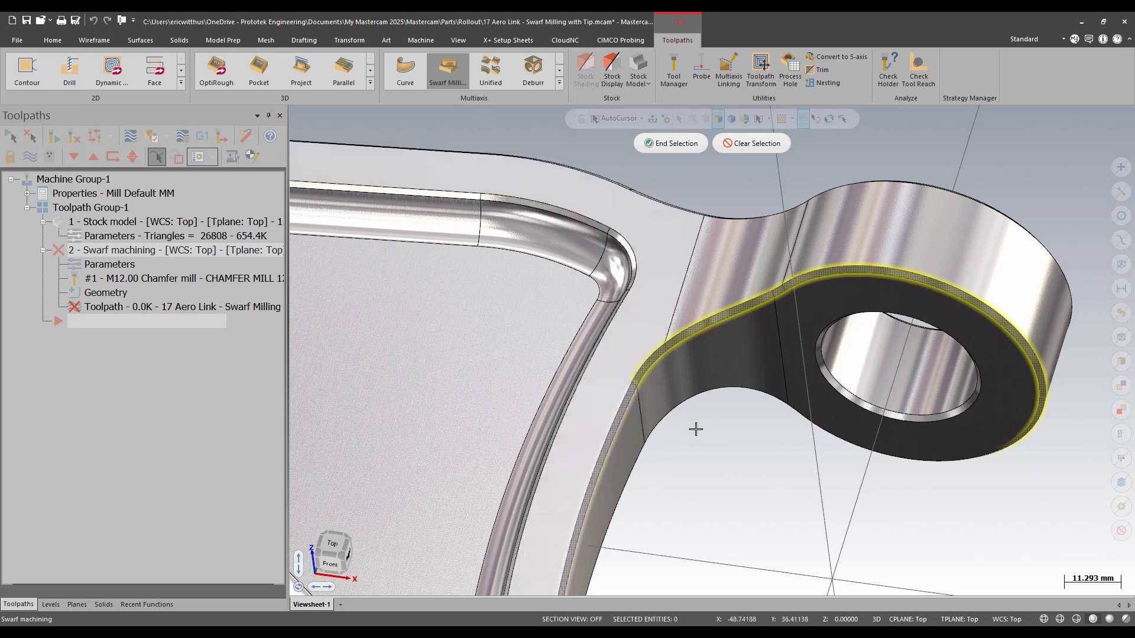
pyautogui.scroll(-3, 696, 429)
pyautogui.moveTo(695, 429); pyautogui.dragTo(612, 556, button='middle')
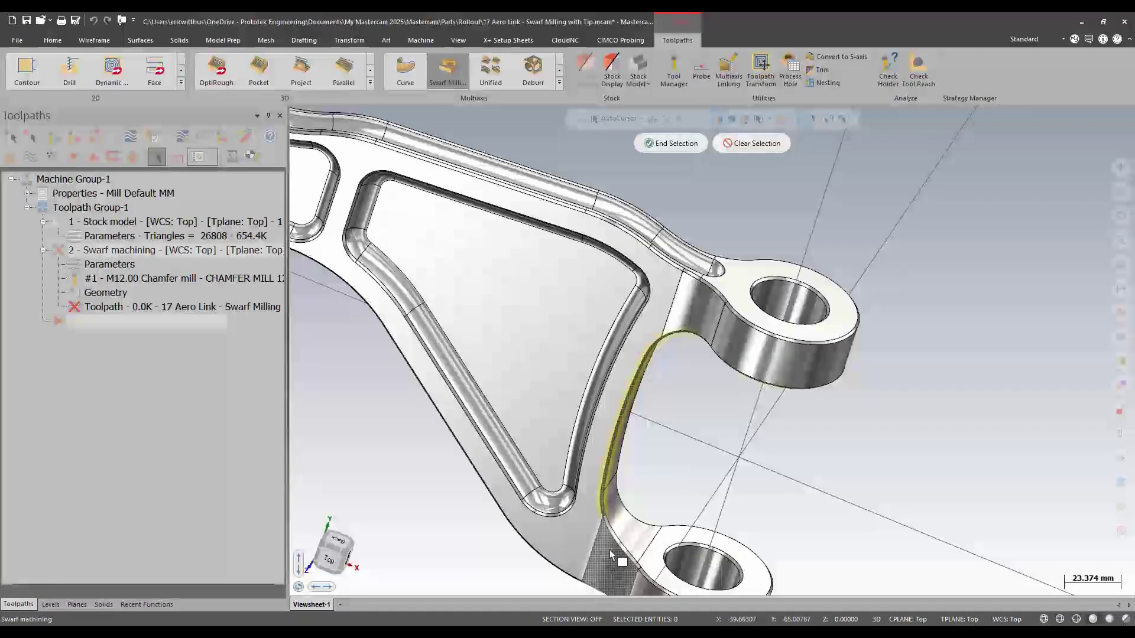
pyautogui.click(612, 556)
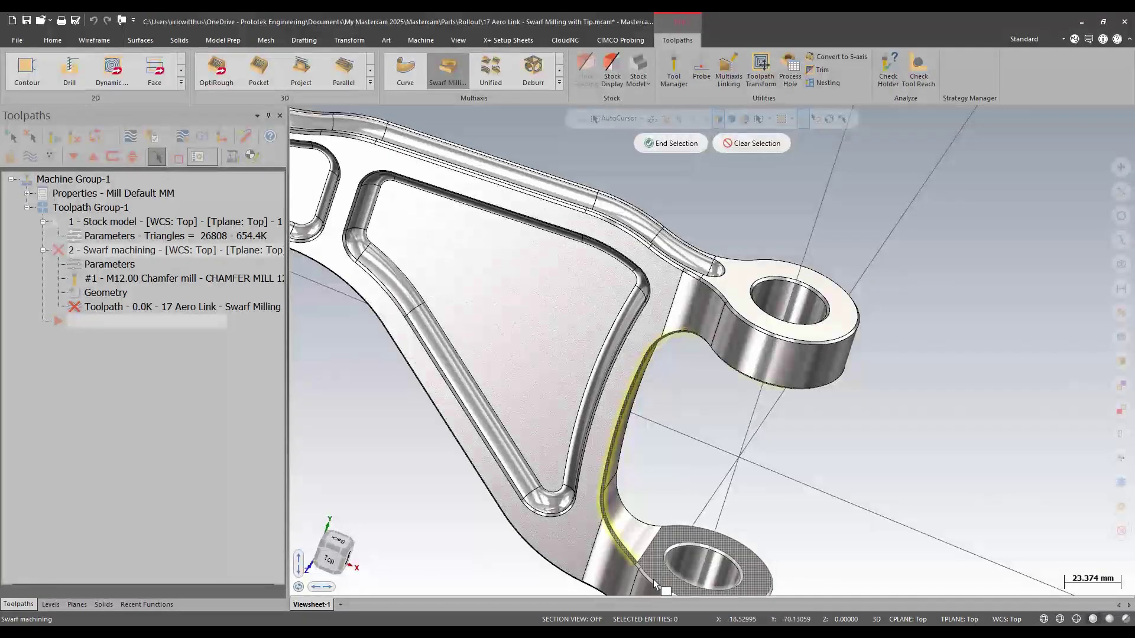
pyautogui.moveTo(780, 489)
pyautogui.mouseDown(button='middle')
pyautogui.moveTo(806, 347)
pyautogui.moveTo(795, 299)
pyautogui.moveTo(768, 373)
pyautogui.mouseUp(button='middle')
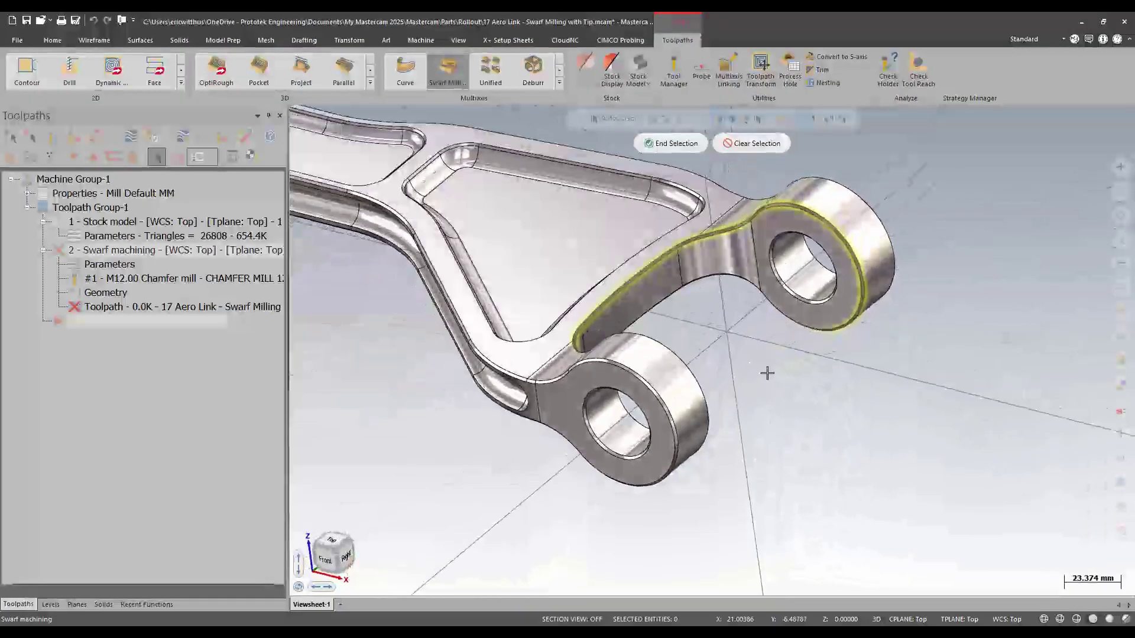
# Step: Finish the chamfer face selection and set the swarf strategy to Automatic
pyautogui.click(668, 143)
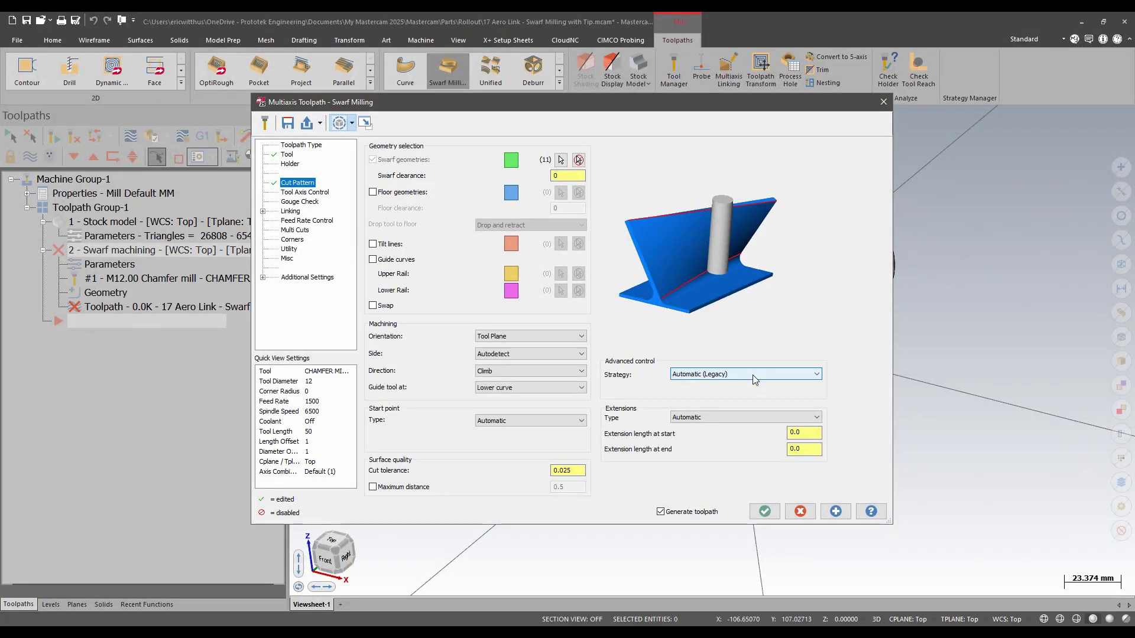
pyautogui.click(755, 379)
pyautogui.click(704, 391)
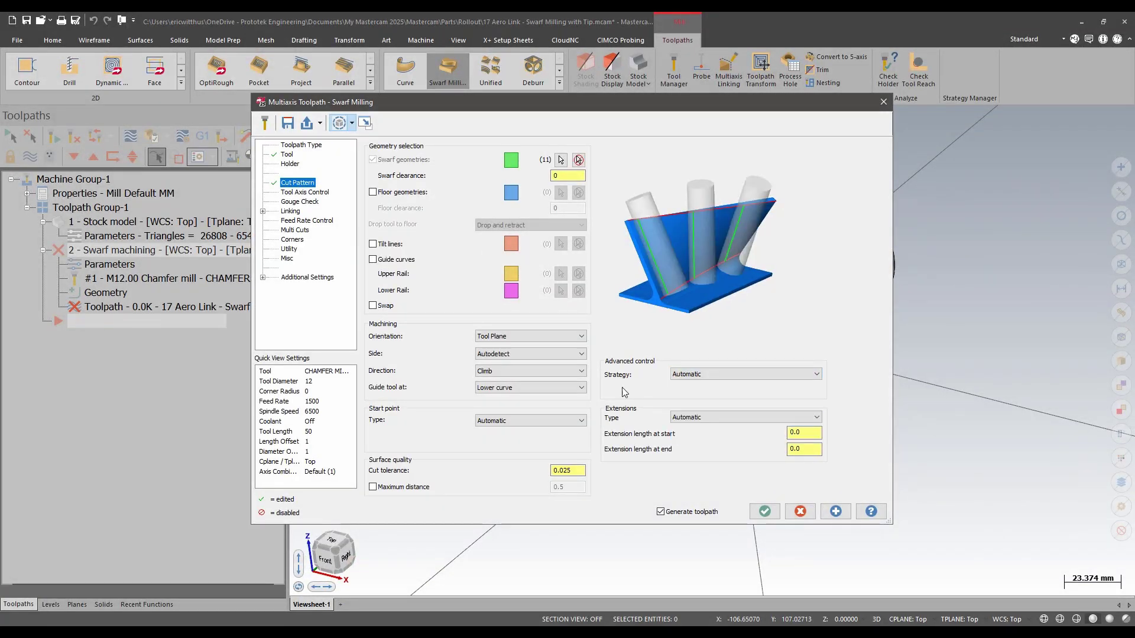
# Step: Set the Cut with wall-contact option under Tool Axis Control and generate the toolpath
pyautogui.click(289, 155)
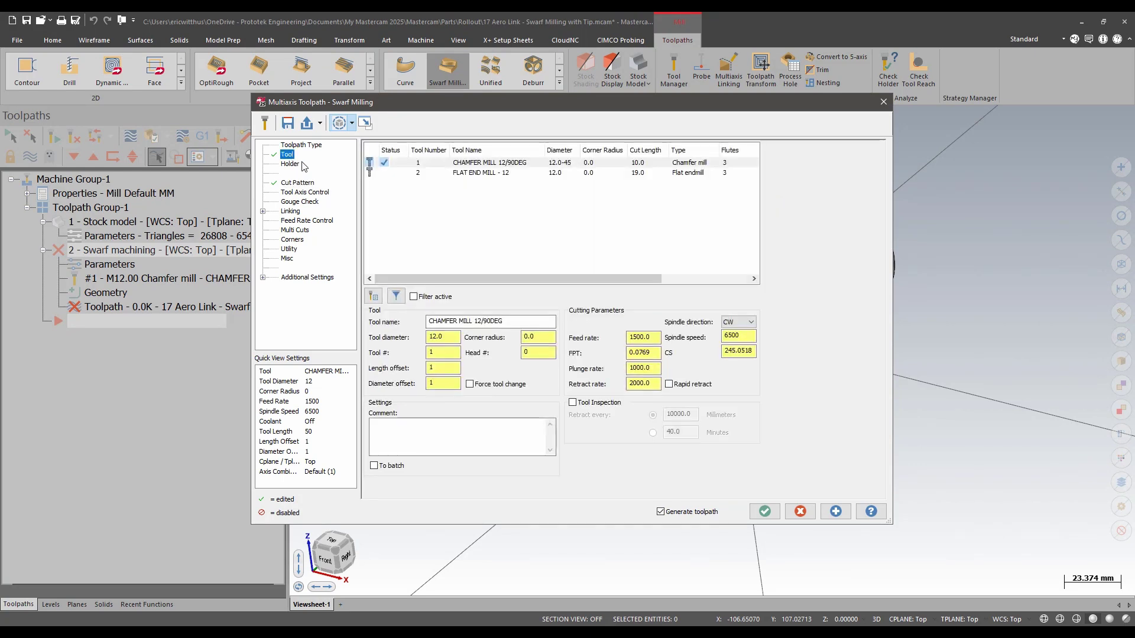
pyautogui.click(303, 193)
pyautogui.click(533, 327)
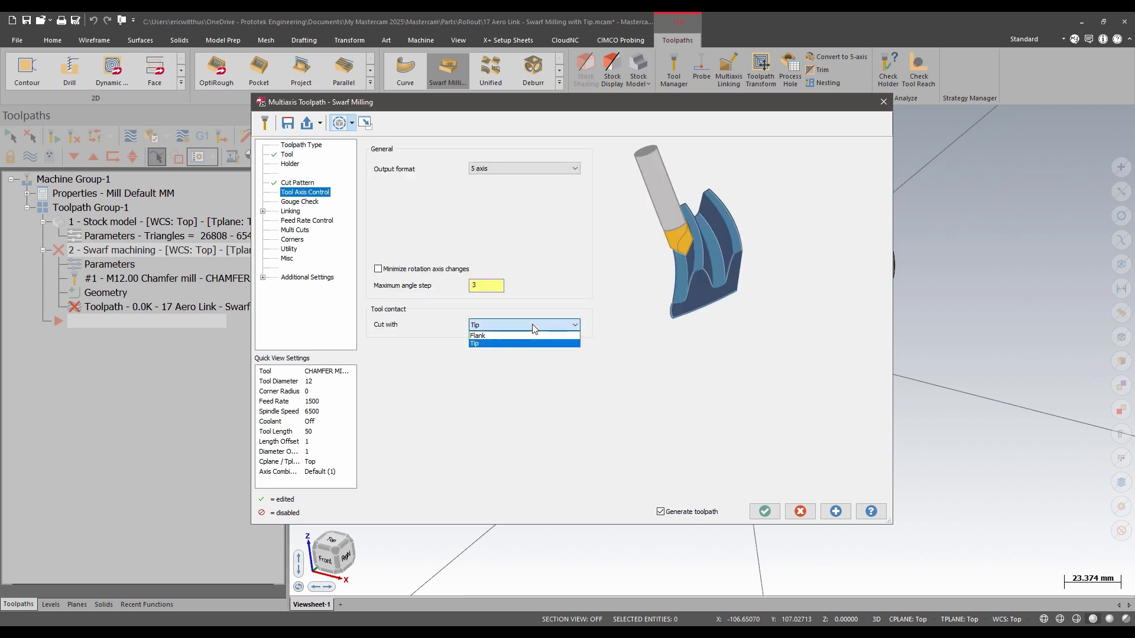
pyautogui.click(528, 337)
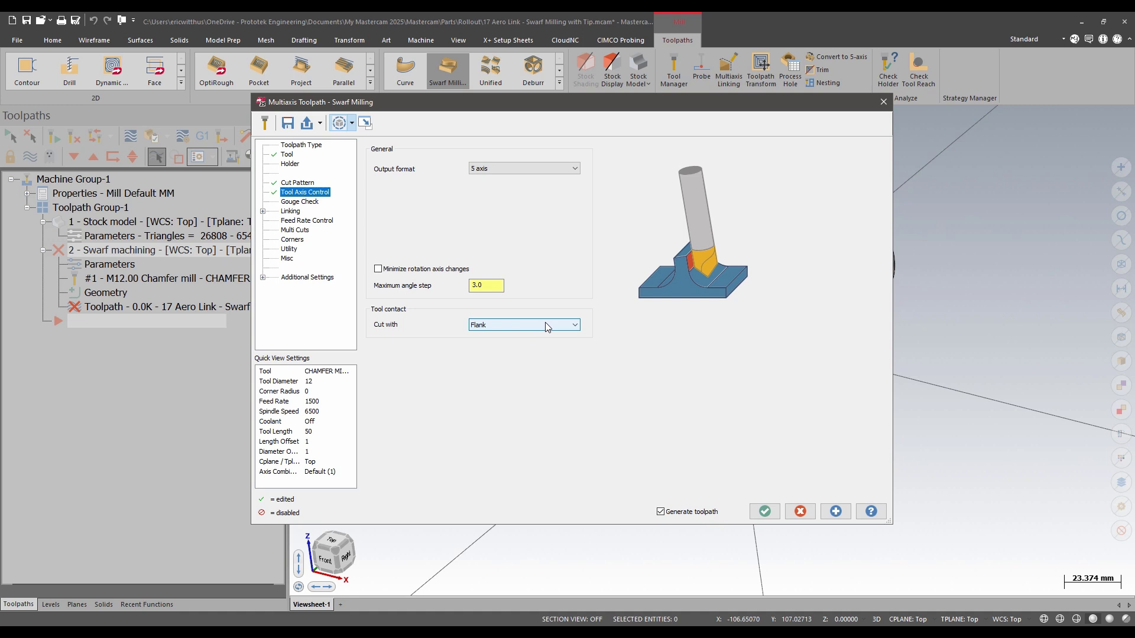
pyautogui.scroll(1, 545, 321)
pyautogui.click(772, 515)
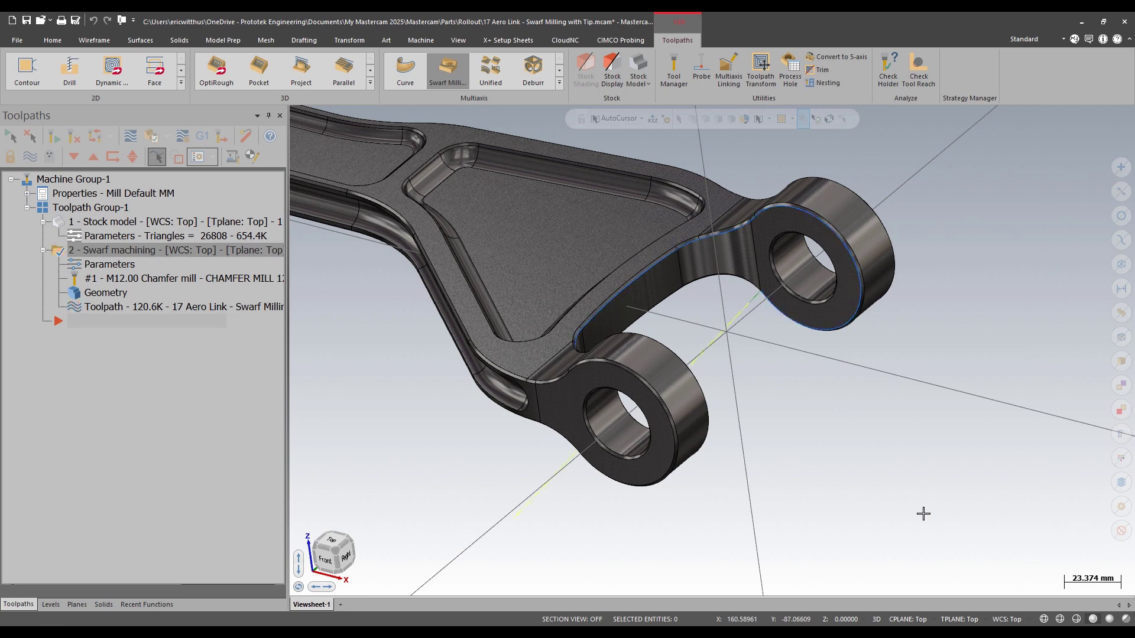
pyautogui.click(118, 222)
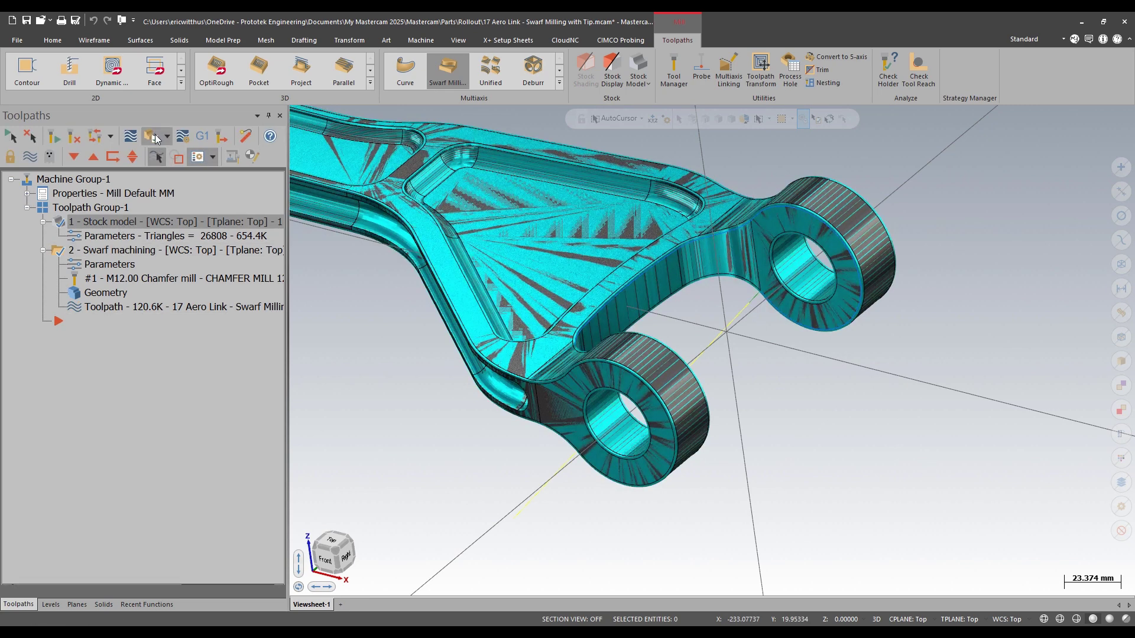
pyautogui.click(152, 136)
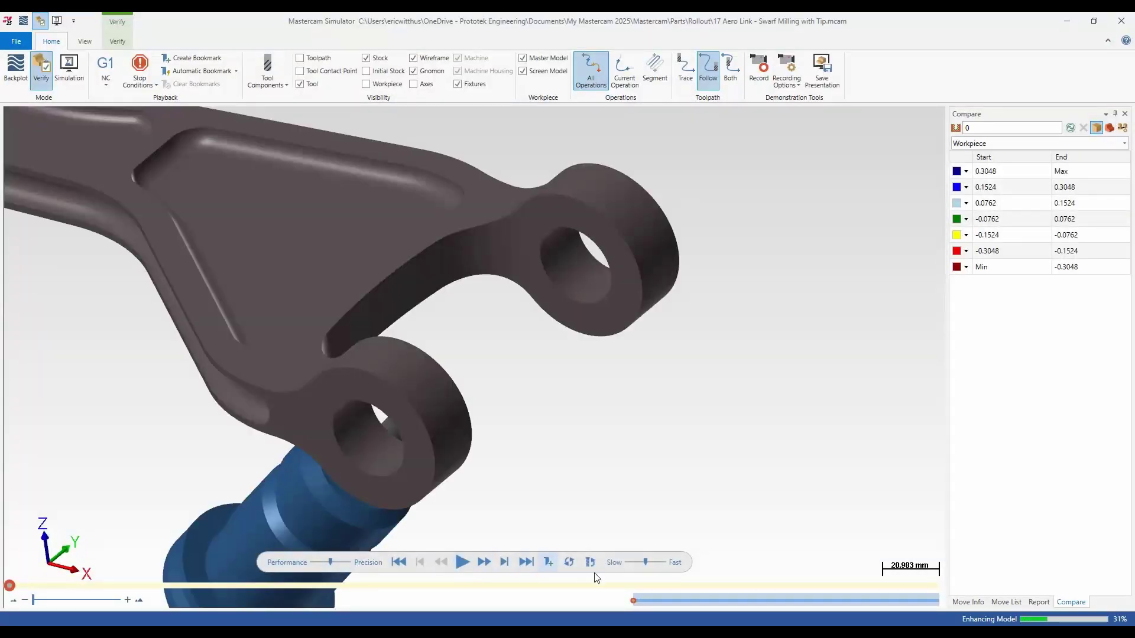
pyautogui.moveTo(646, 562); pyautogui.dragTo(631, 563)
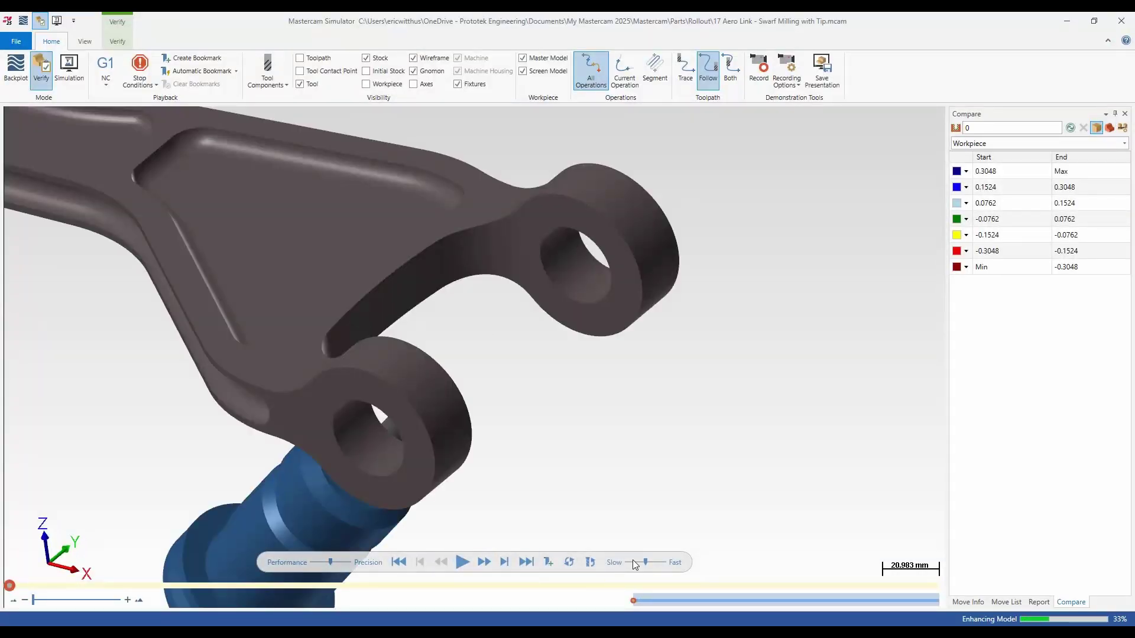
pyautogui.click(462, 562)
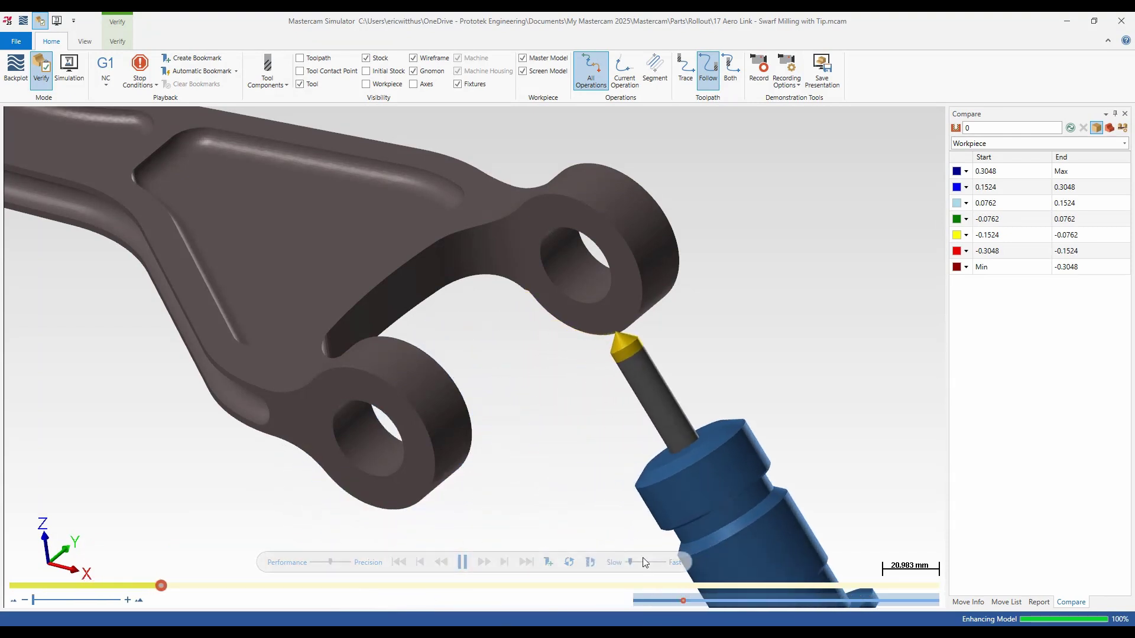
pyautogui.moveTo(630, 562); pyautogui.dragTo(636, 562)
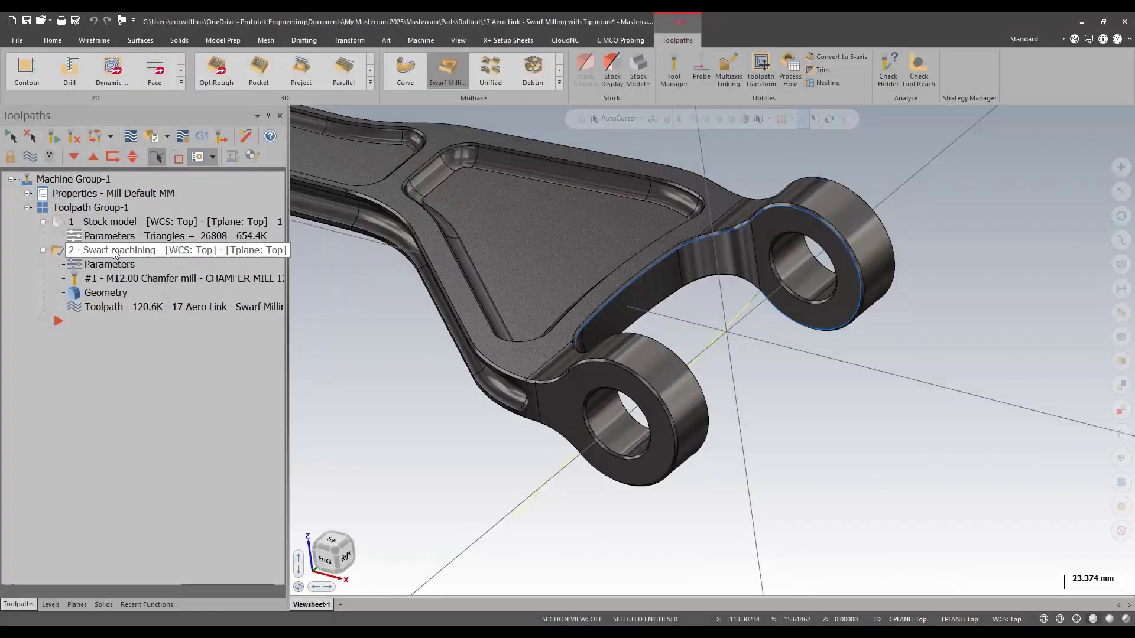
pyautogui.click(115, 251)
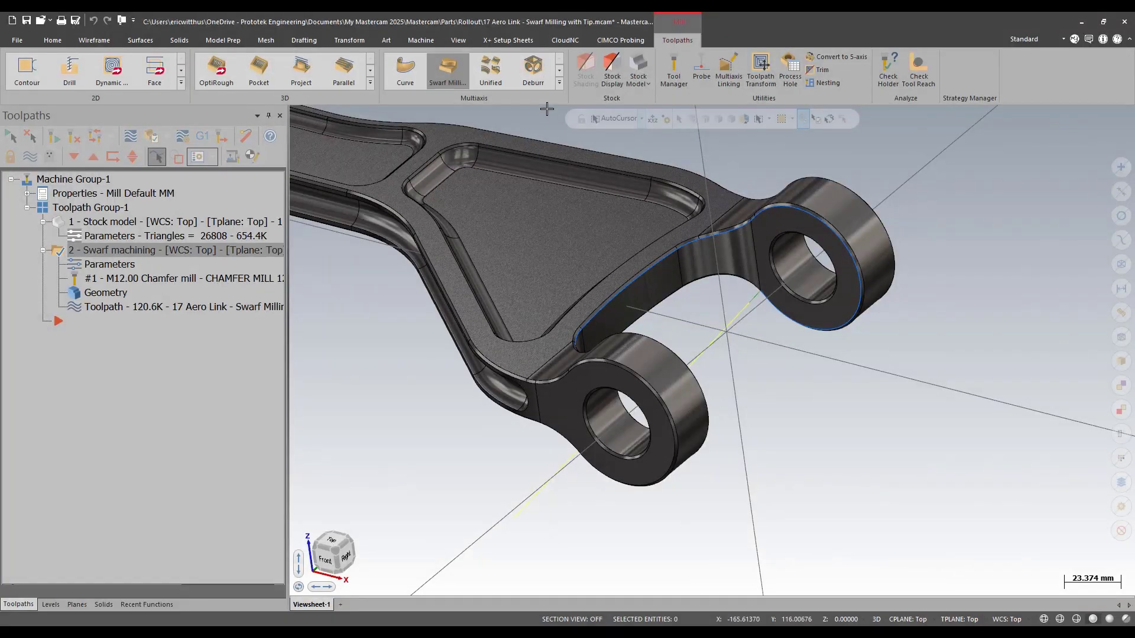
pyautogui.click(447, 71)
# Step: Create a swarf toolpath with a new FLAT END MILL - 12 on the triangular pocket's wall chain
pyautogui.click(500, 177)
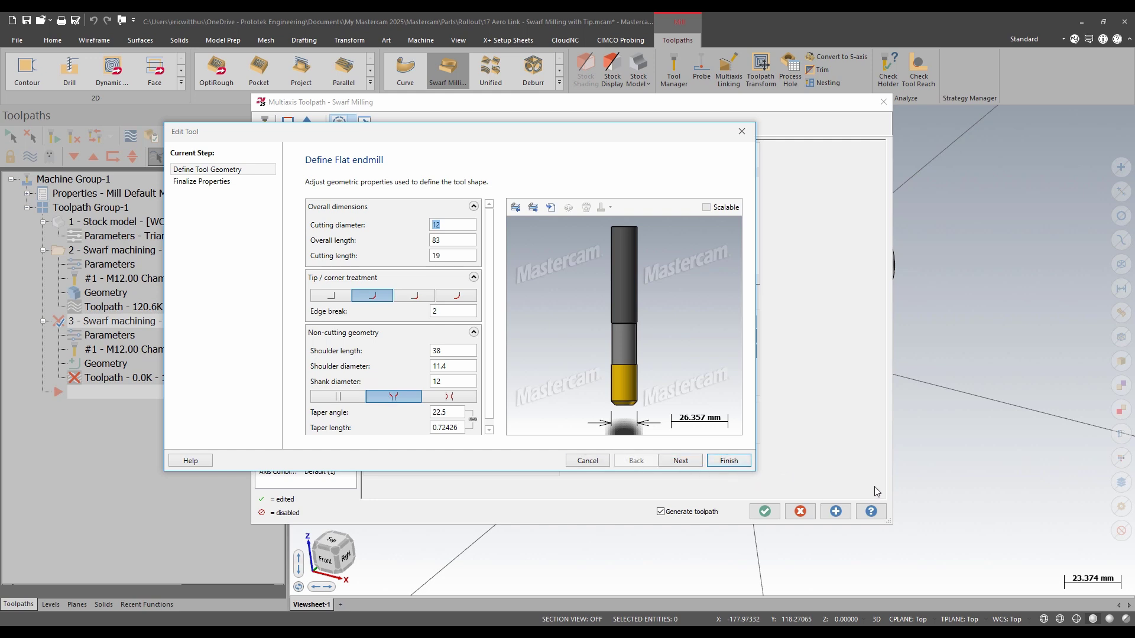
pyautogui.click(729, 461)
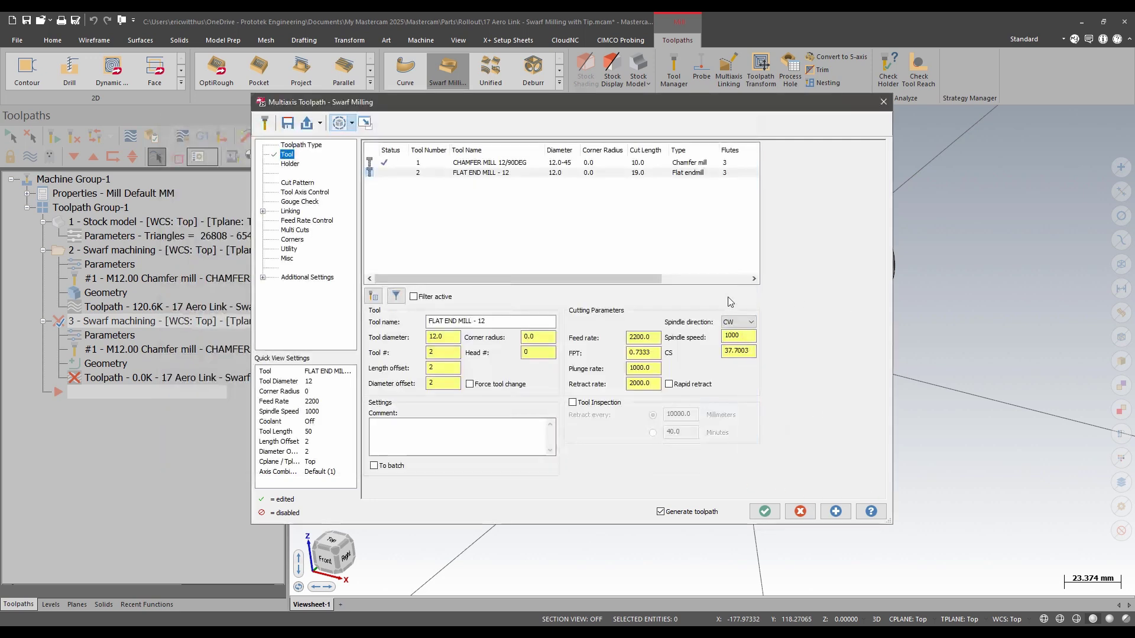
pyautogui.click(291, 184)
pyautogui.click(559, 155)
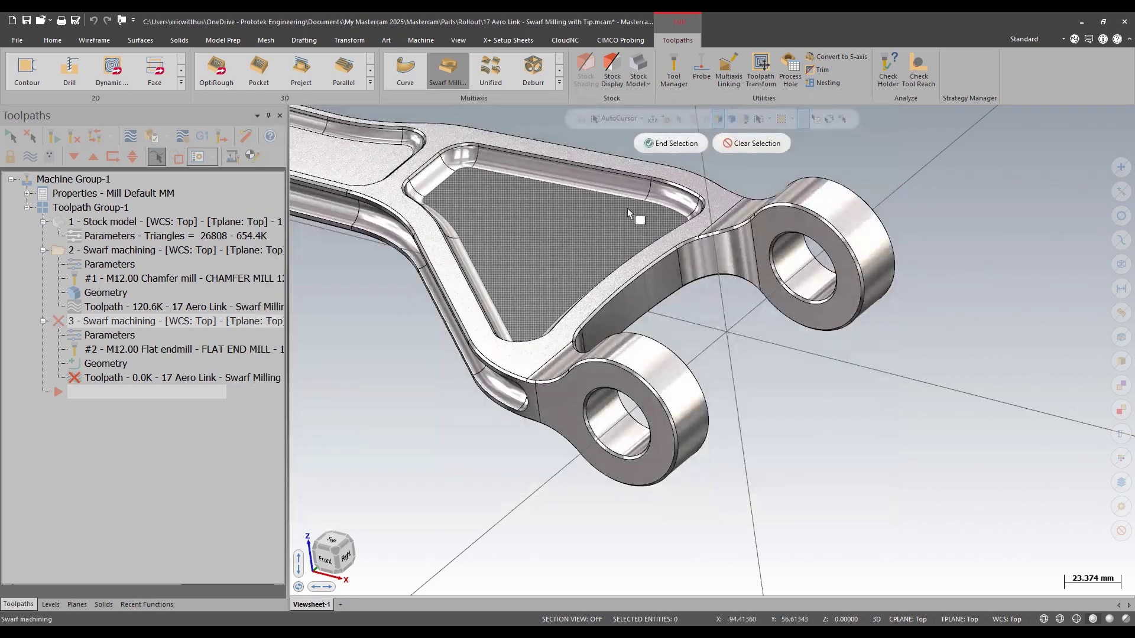
pyautogui.click(644, 185)
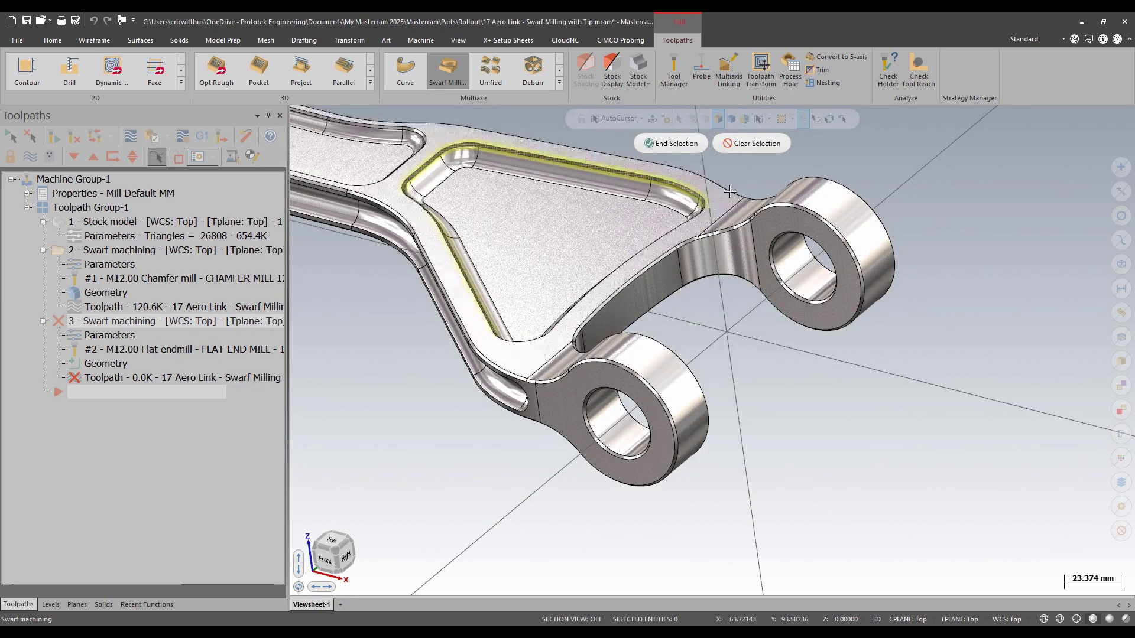
pyautogui.click(673, 144)
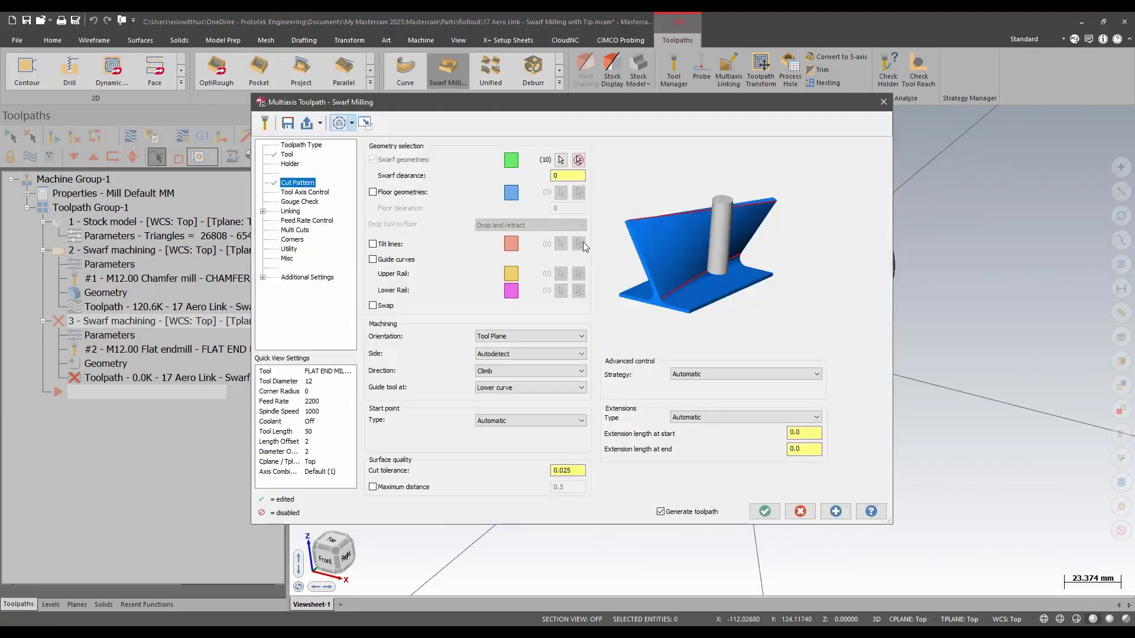
pyautogui.press('Return')
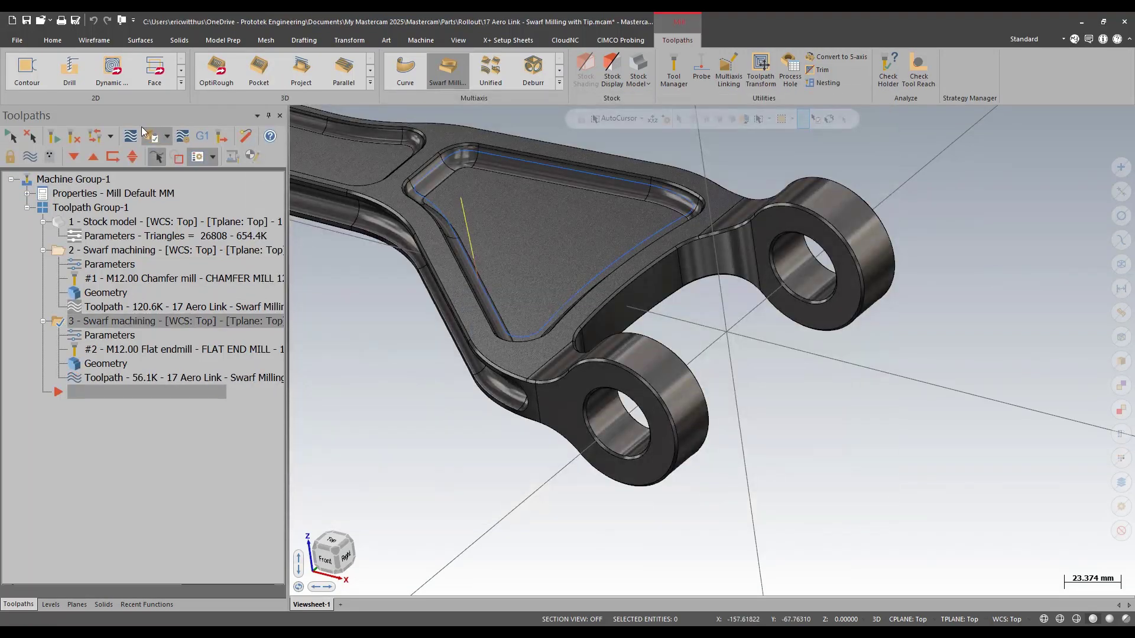
# Step: Backplot the pocket-wall swarf toolpath and orbit closer to watch the flat end mill's motion
pyautogui.click(130, 136)
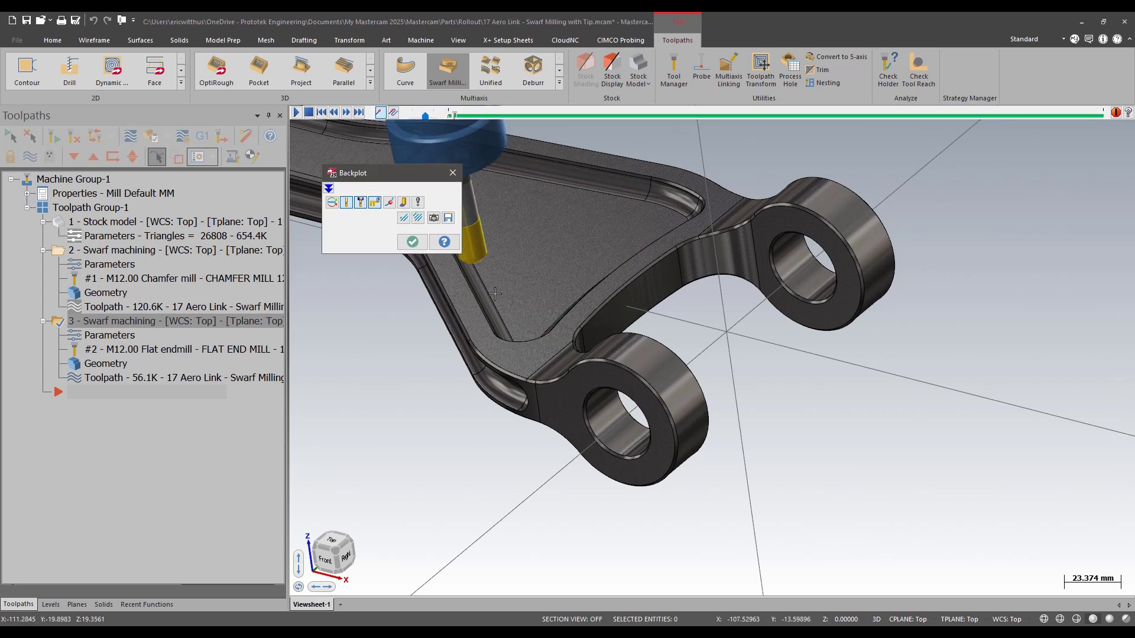
pyautogui.scroll(6, 495, 294)
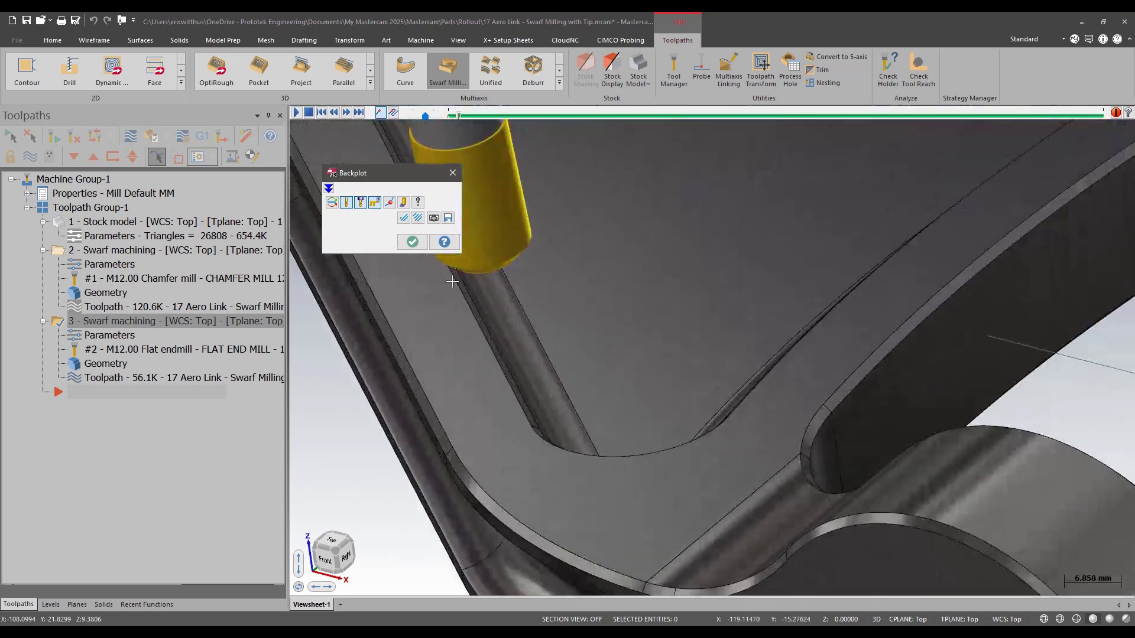
pyautogui.moveTo(452, 282); pyautogui.dragTo(520, 293, button='middle')
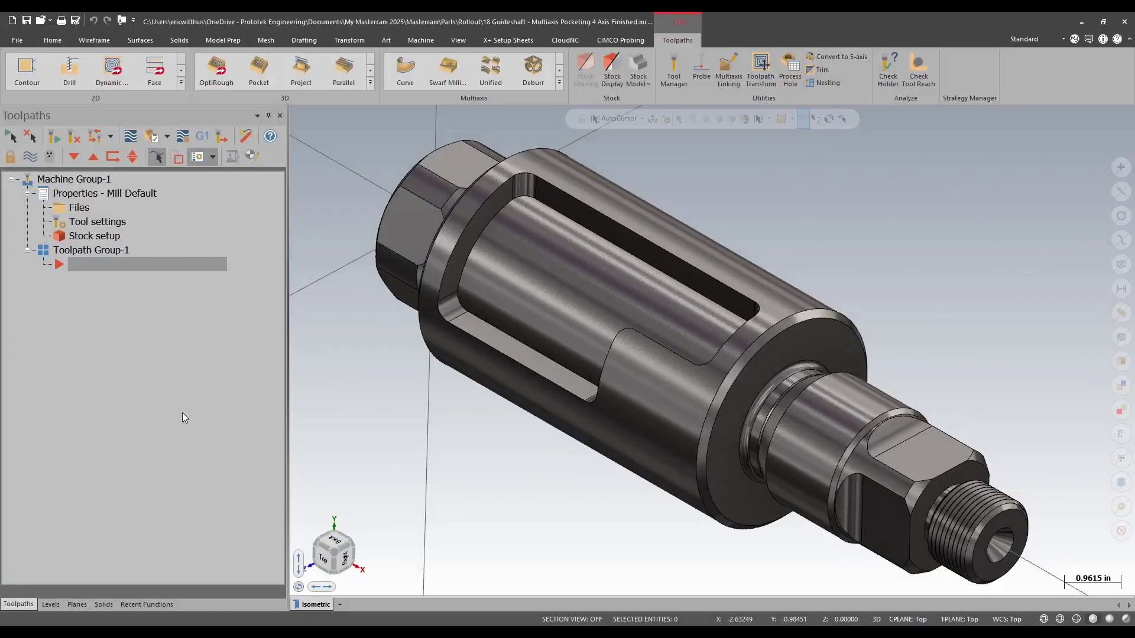
# Step: Start a multiaxis Pocketing toolpath with the 3/8 BULL ENDMILL 0.125 RAD tool
pyautogui.click(562, 85)
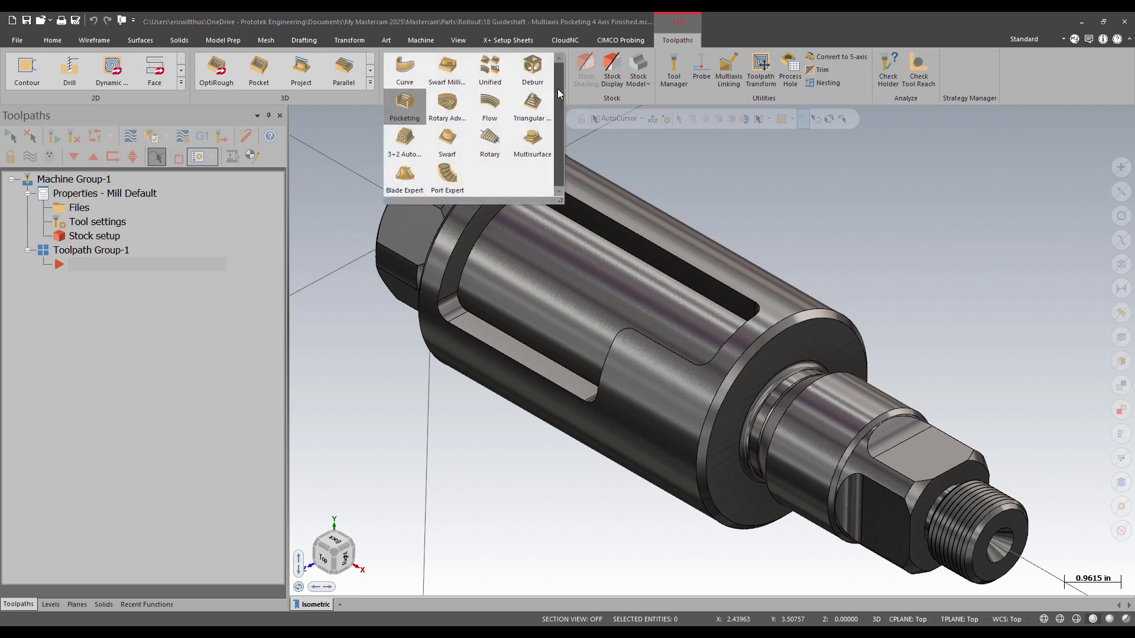
pyautogui.click(405, 105)
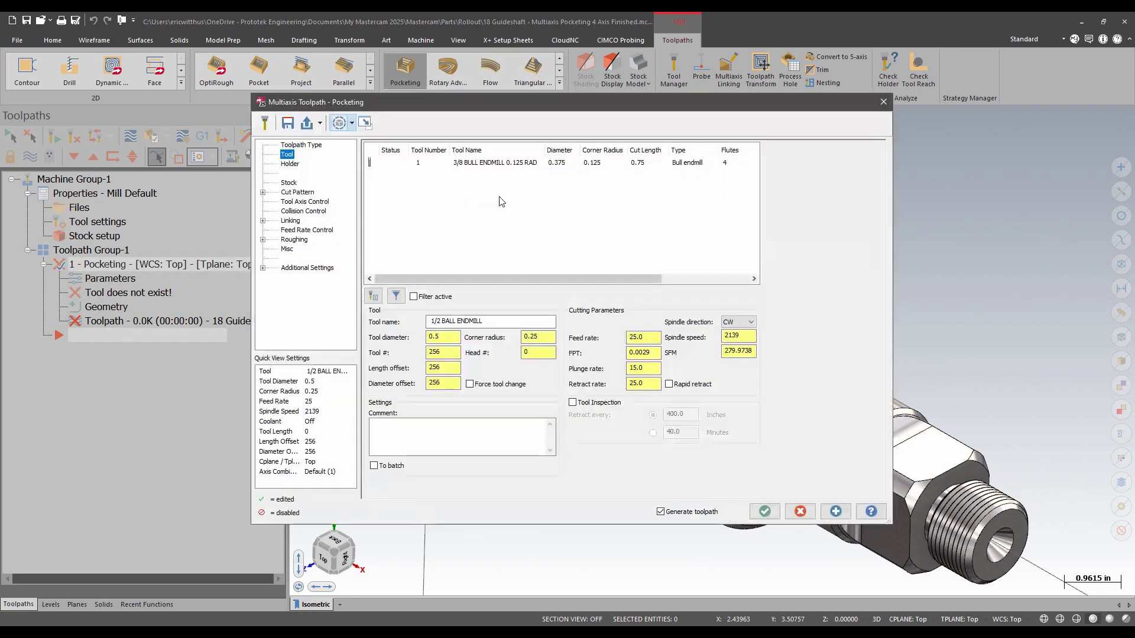
pyautogui.click(499, 163)
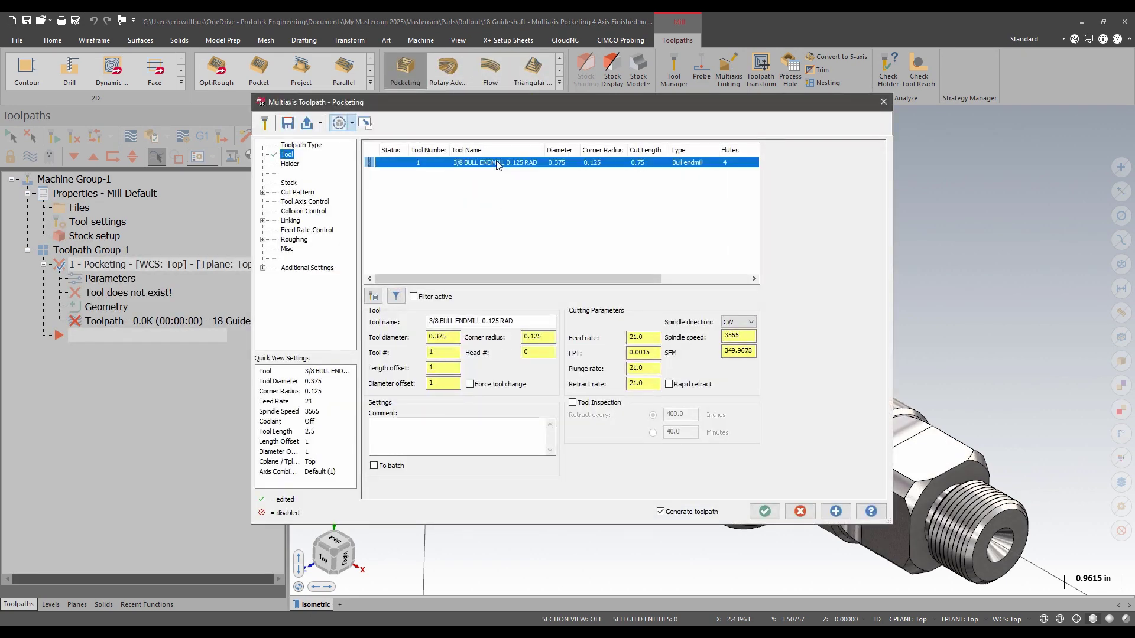
pyautogui.click(297, 193)
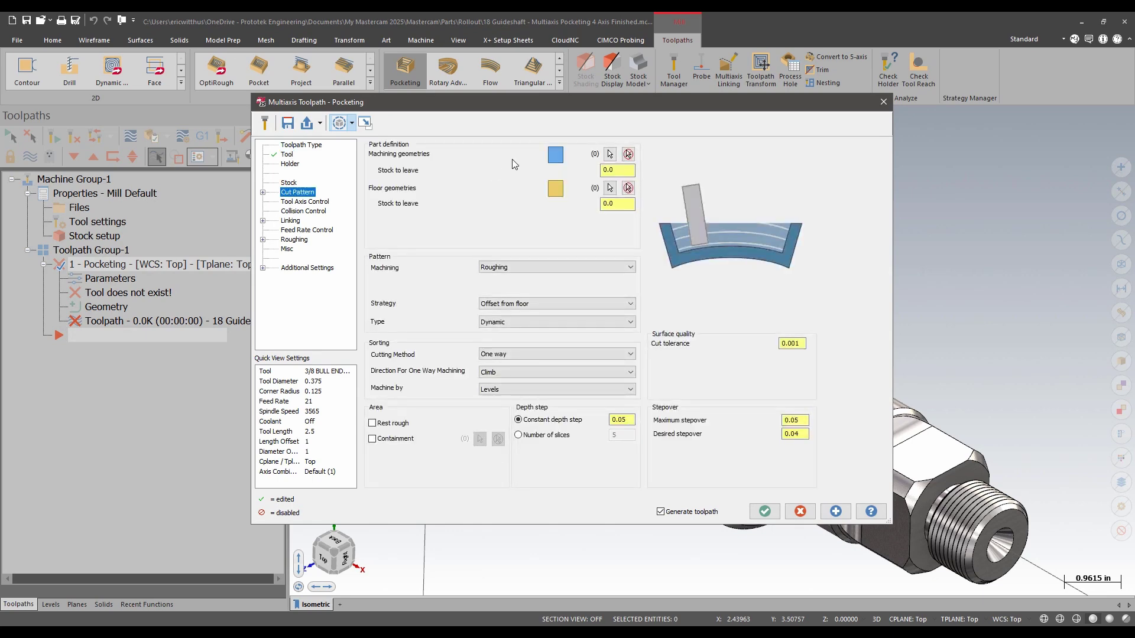
# Step: Set the twelve pocket wall faces as machining geometry and the pocket floor as floor geometry
pyautogui.click(609, 155)
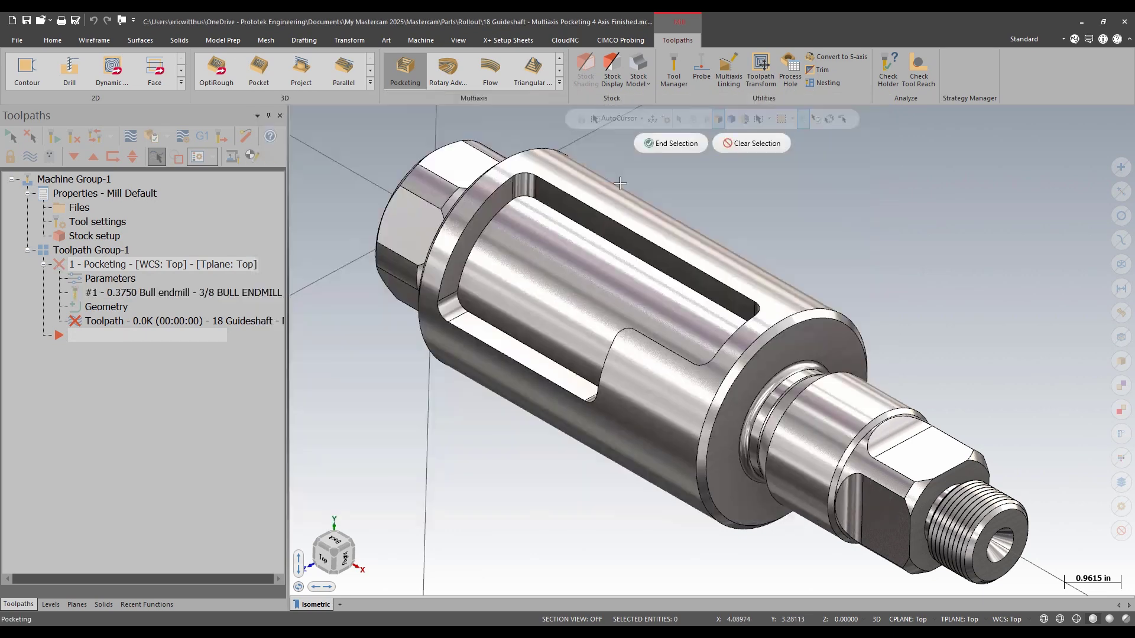
pyautogui.click(657, 259)
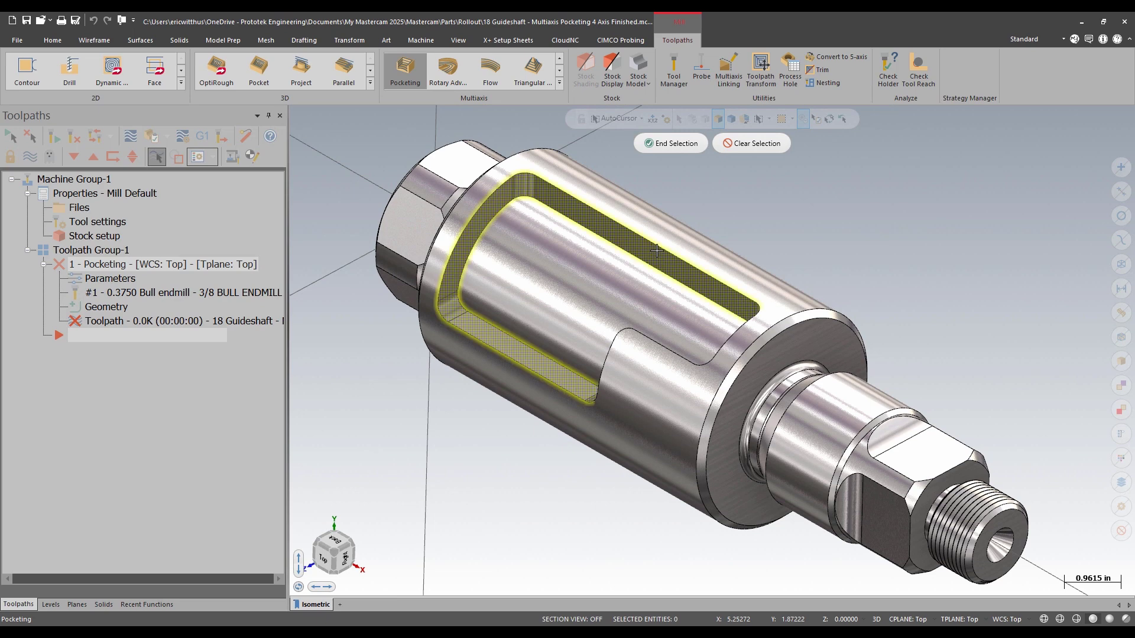
pyautogui.click(693, 147)
pyautogui.click(610, 188)
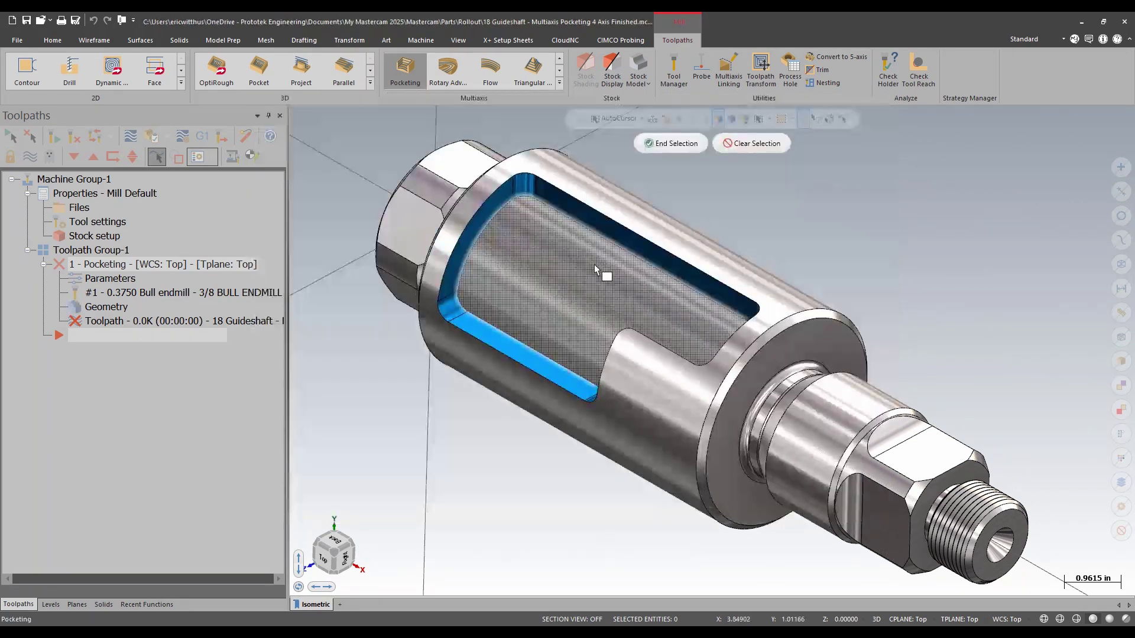
pyautogui.click(594, 265)
pyautogui.click(668, 144)
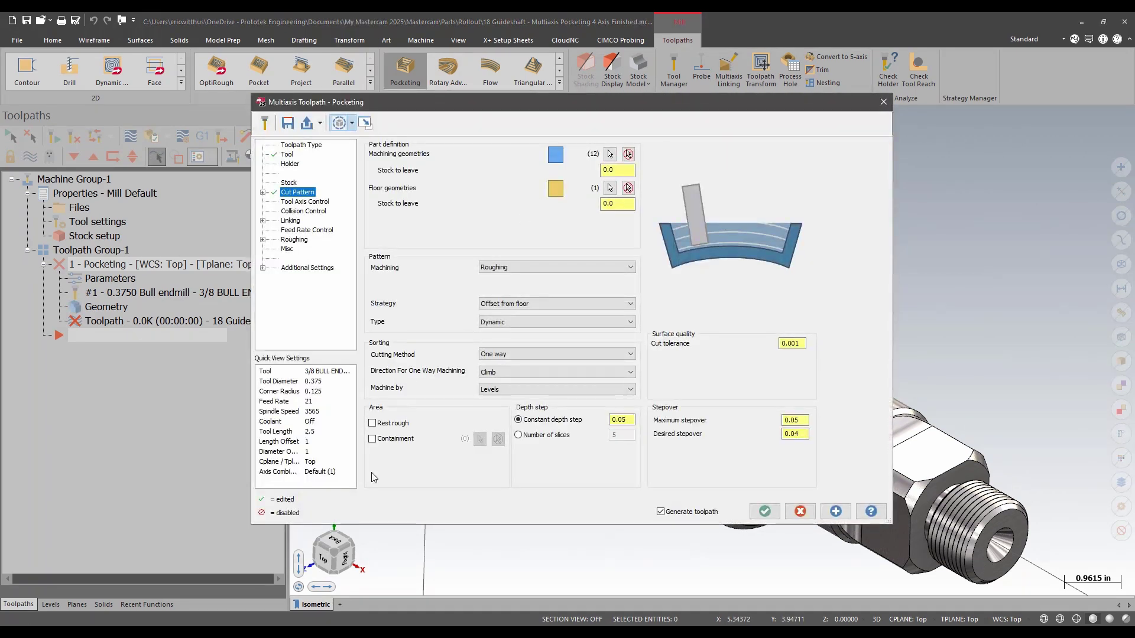
# Step: Contain the pocketing to the pocket's outer edge chain
pyautogui.click(479, 438)
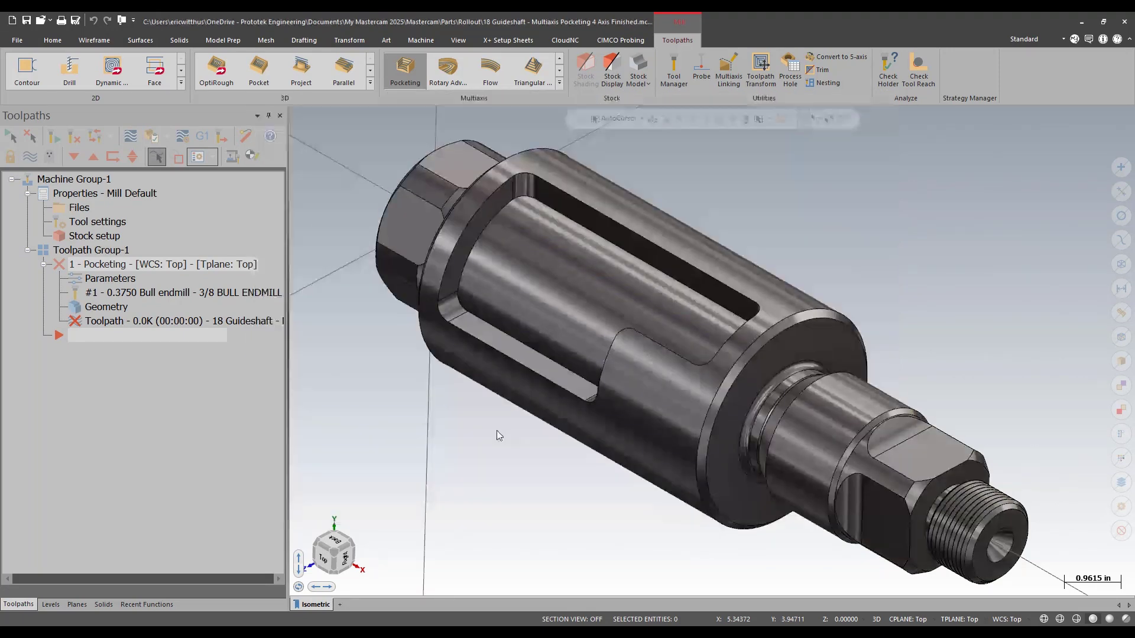
pyautogui.click(655, 243)
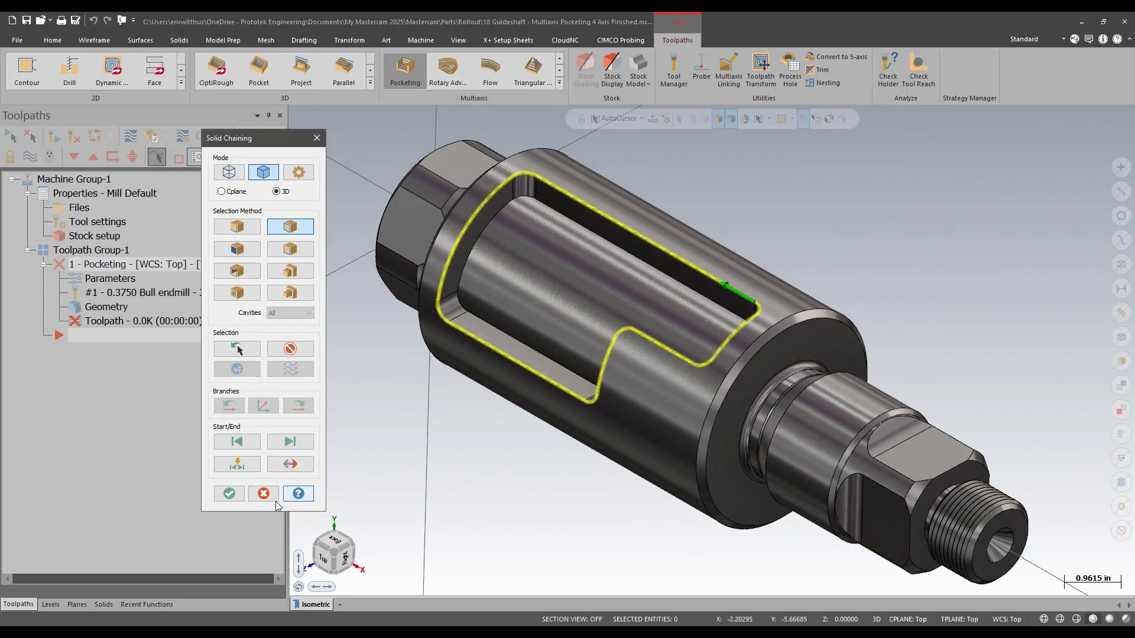
pyautogui.click(230, 496)
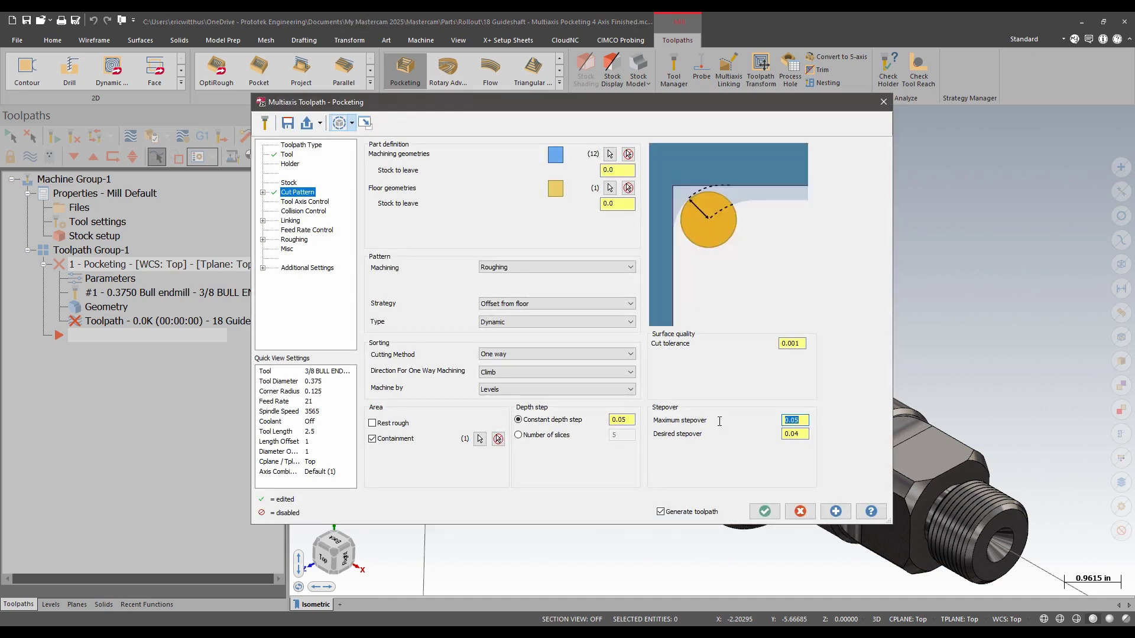
# Step: Set maximum stepover to .19 and depth step to .5
pyautogui.write('.19')
pyautogui.click(618, 420)
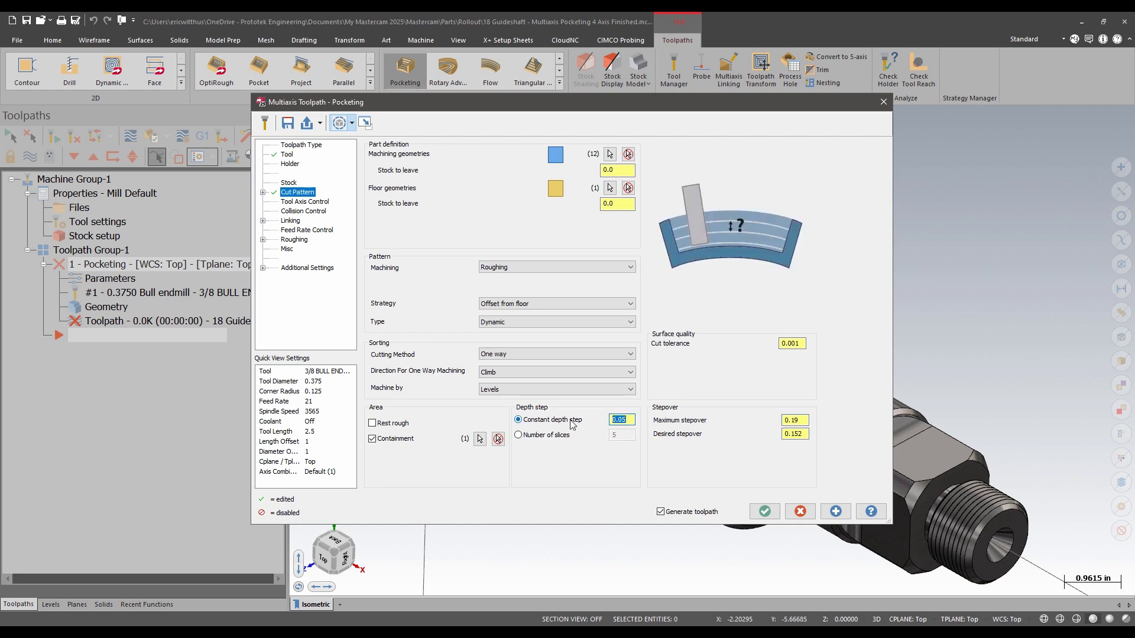
pyautogui.write('.5')
# Step: Set the Tool Axis Control output format to 4 Axis
pyautogui.click(310, 204)
pyautogui.click(474, 154)
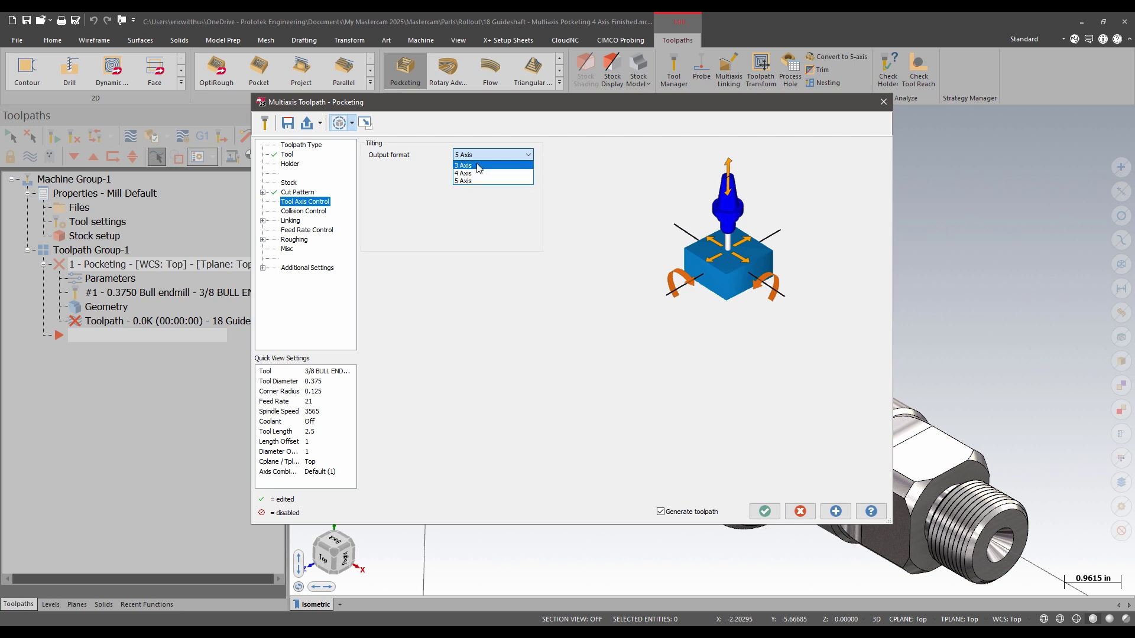
pyautogui.click(478, 173)
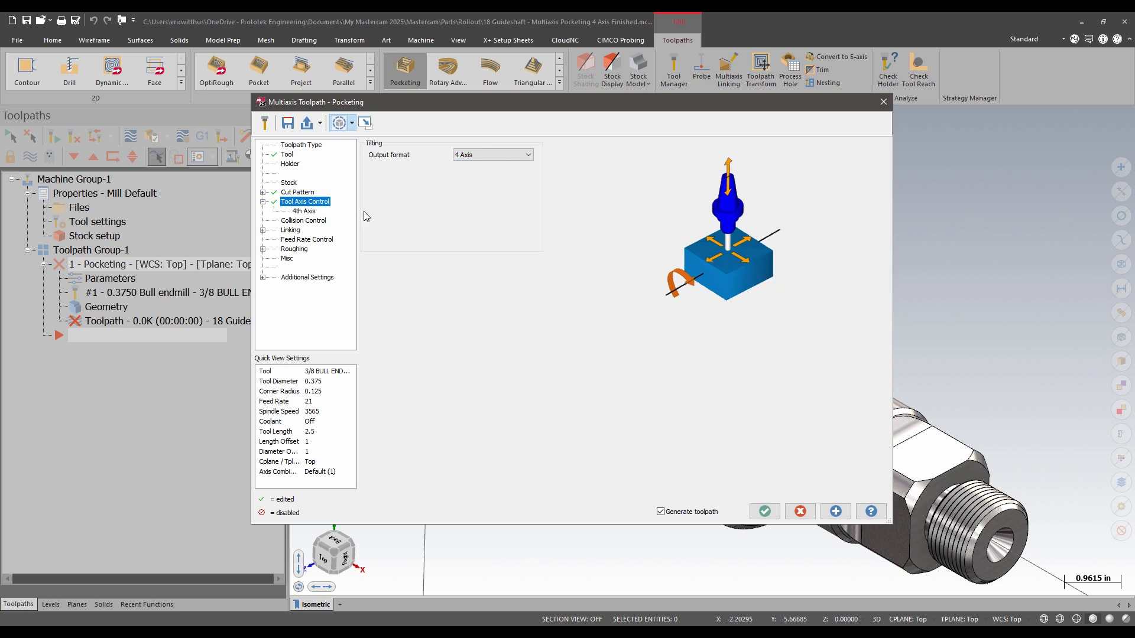
pyautogui.click(307, 211)
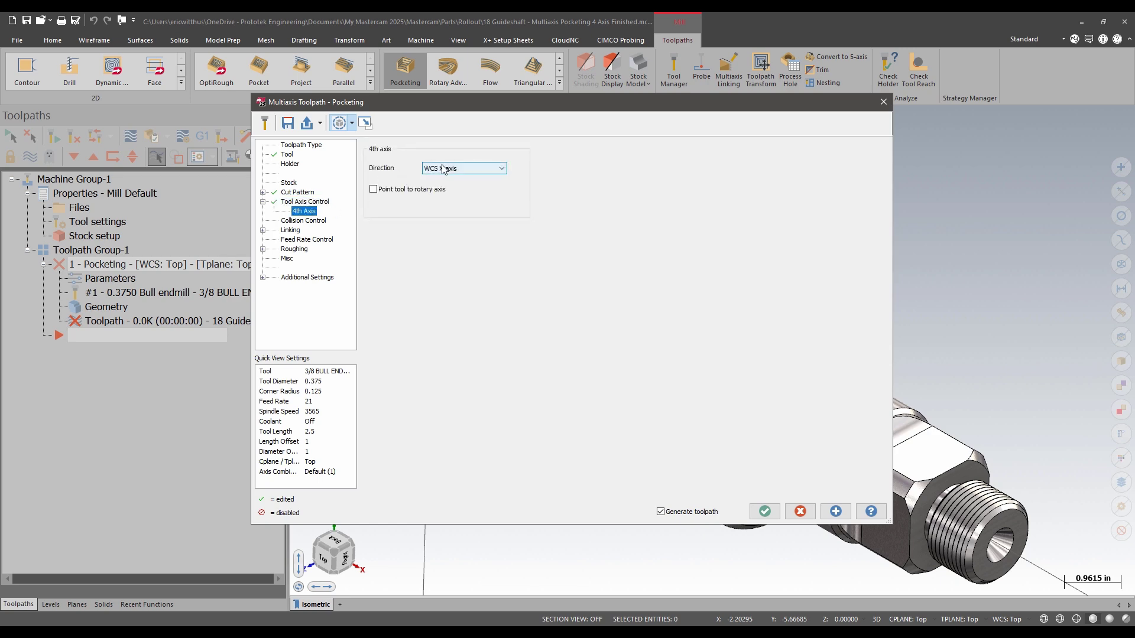
# Step: Generate the 4-axis pocketing toolpath and zoom into the pocket to inspect its helical entry
pyautogui.click(764, 511)
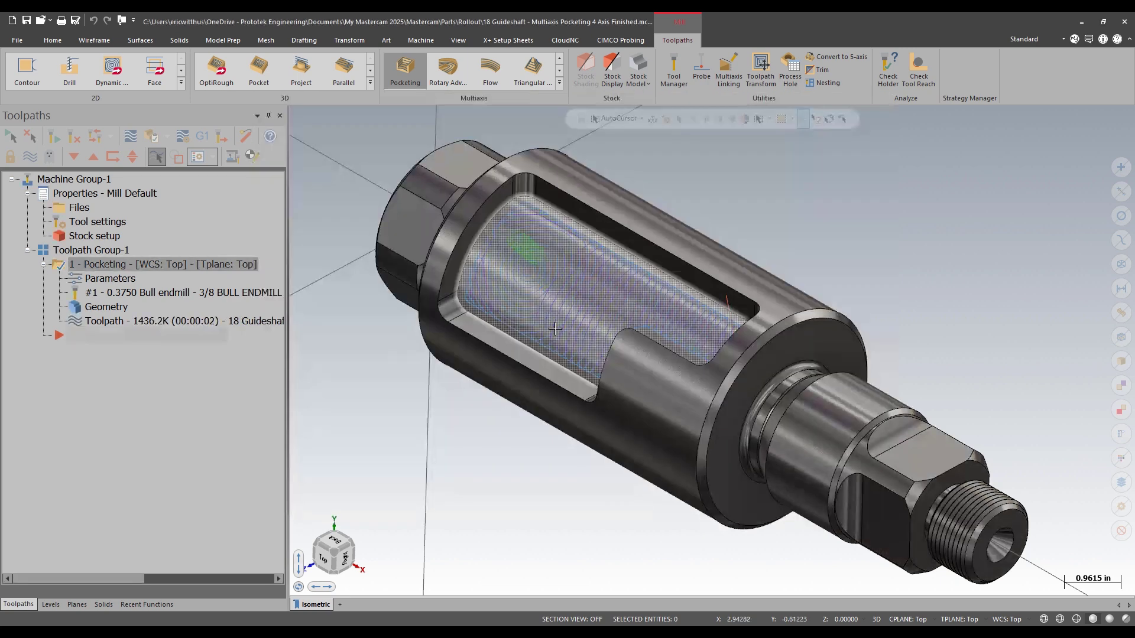
pyautogui.moveTo(596, 497)
pyautogui.mouseDown(button='middle')
pyautogui.moveTo(718, 329)
pyautogui.moveTo(710, 373)
pyautogui.moveTo(714, 354)
pyautogui.moveTo(652, 368)
pyautogui.mouseUp(button='middle')
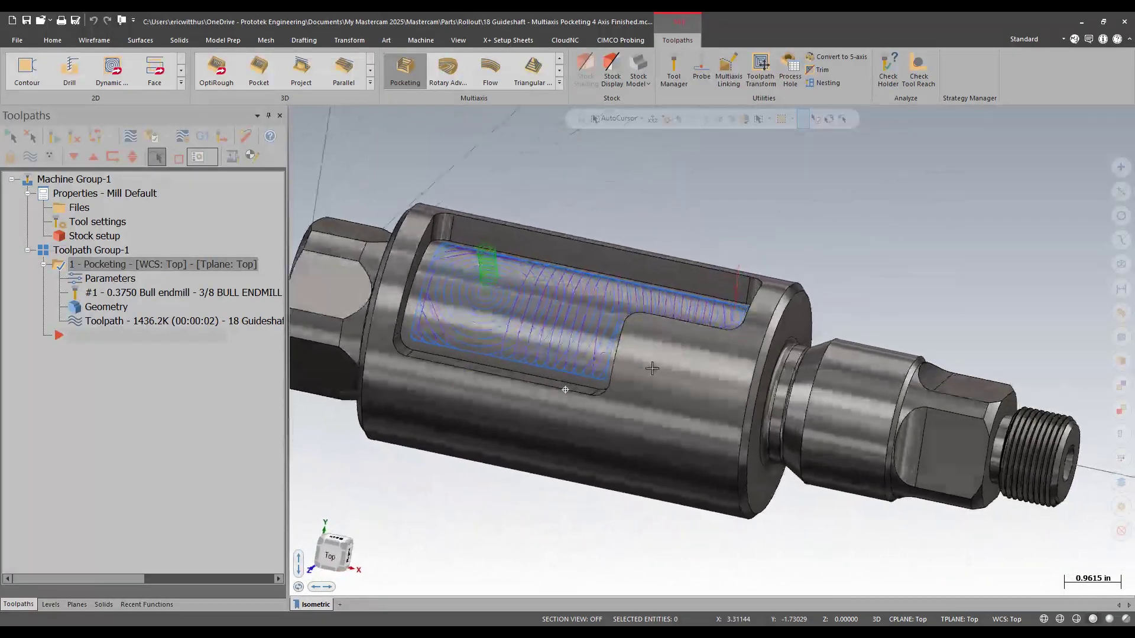
pyautogui.scroll(6, 483, 313)
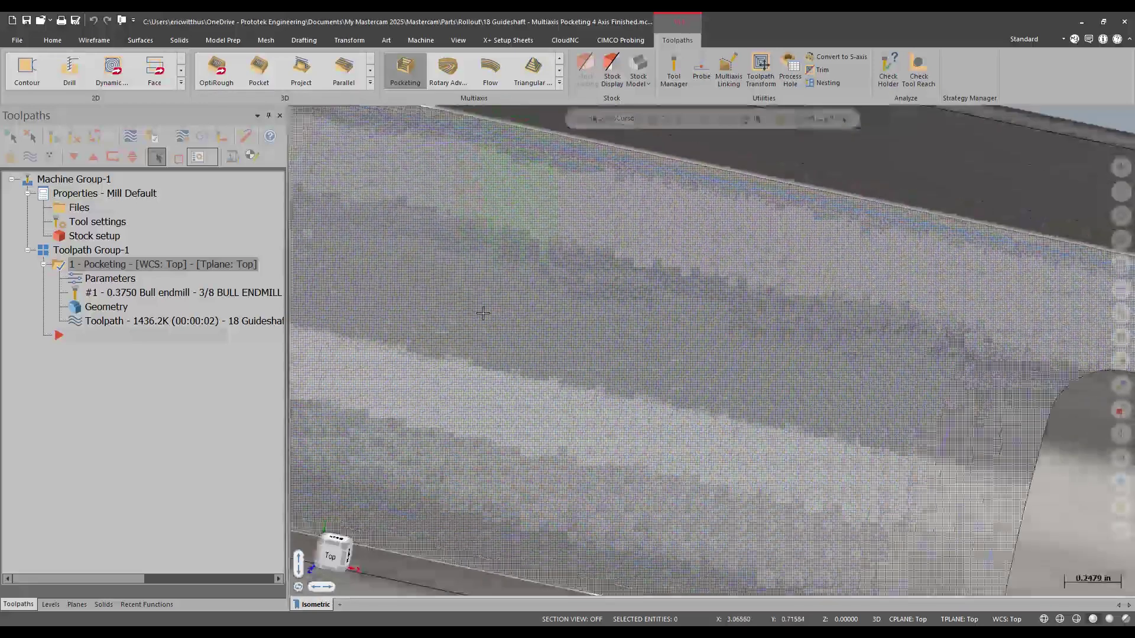
pyautogui.moveTo(483, 313); pyautogui.dragTo(573, 410, button='middle')
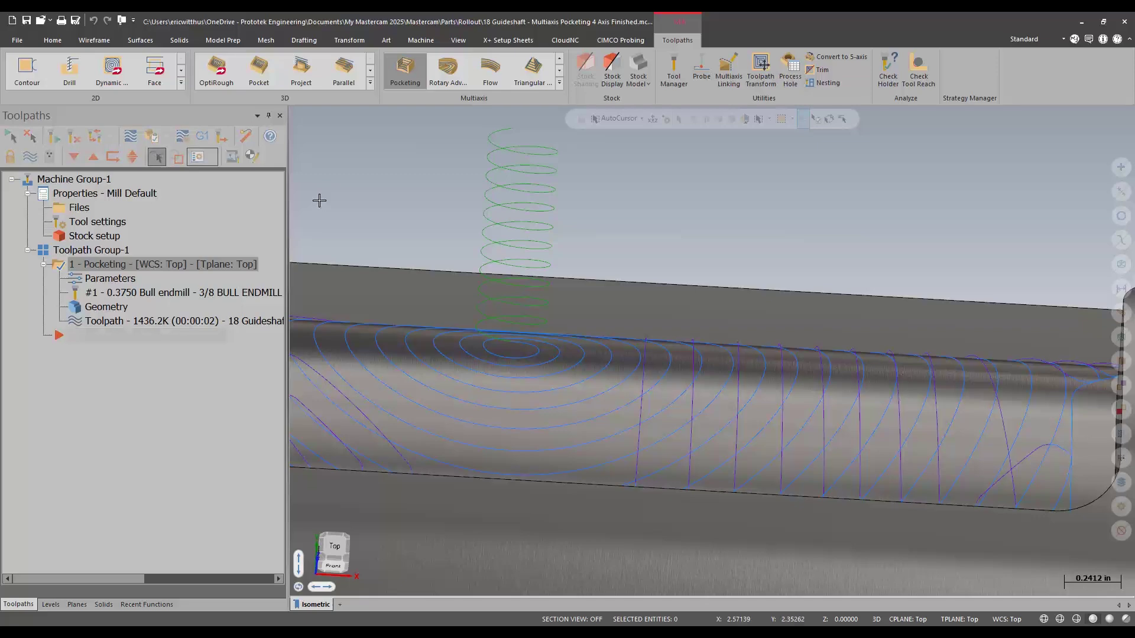
pyautogui.scroll(4, 461, 408)
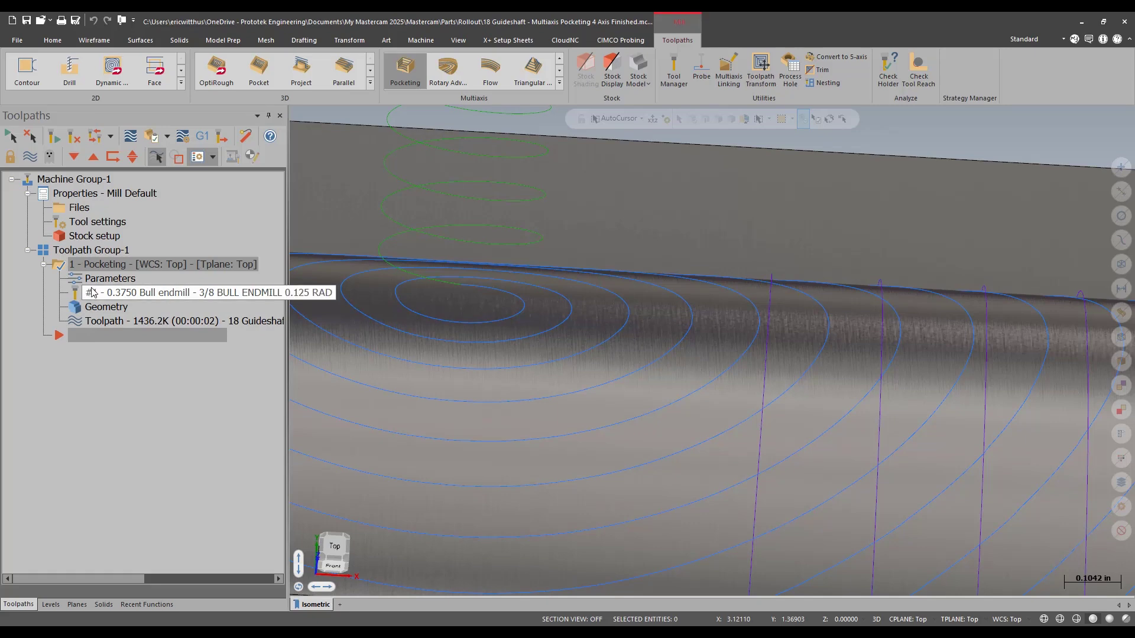
# Step: Enable Tilt during helix on the Roughing page and regenerate the pocketing toolpath
pyautogui.click(107, 279)
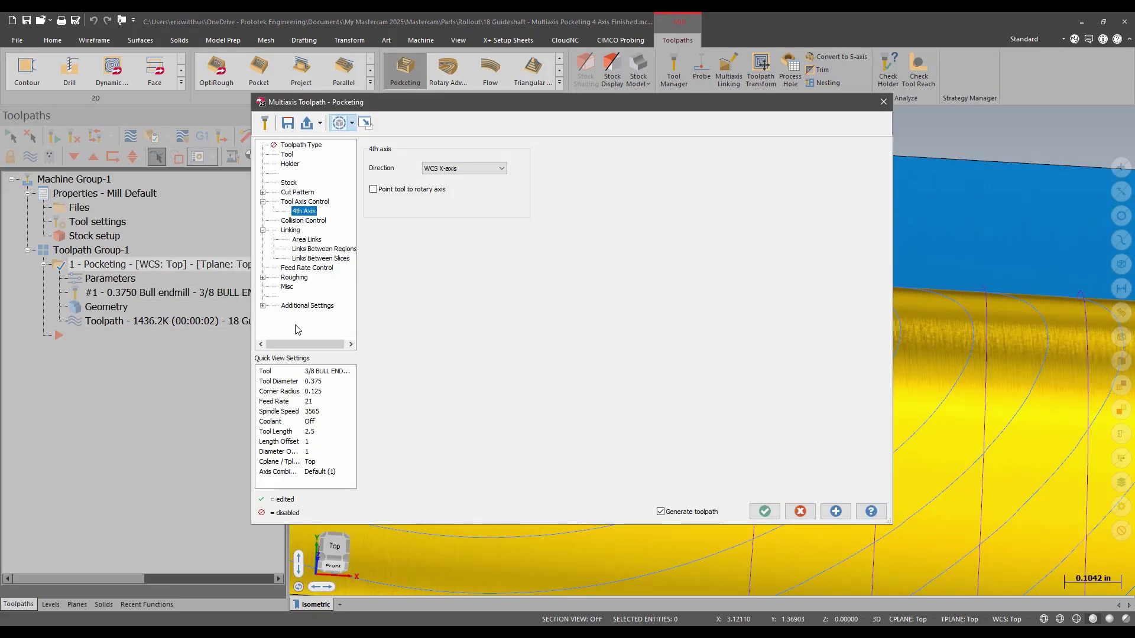
pyautogui.click(294, 278)
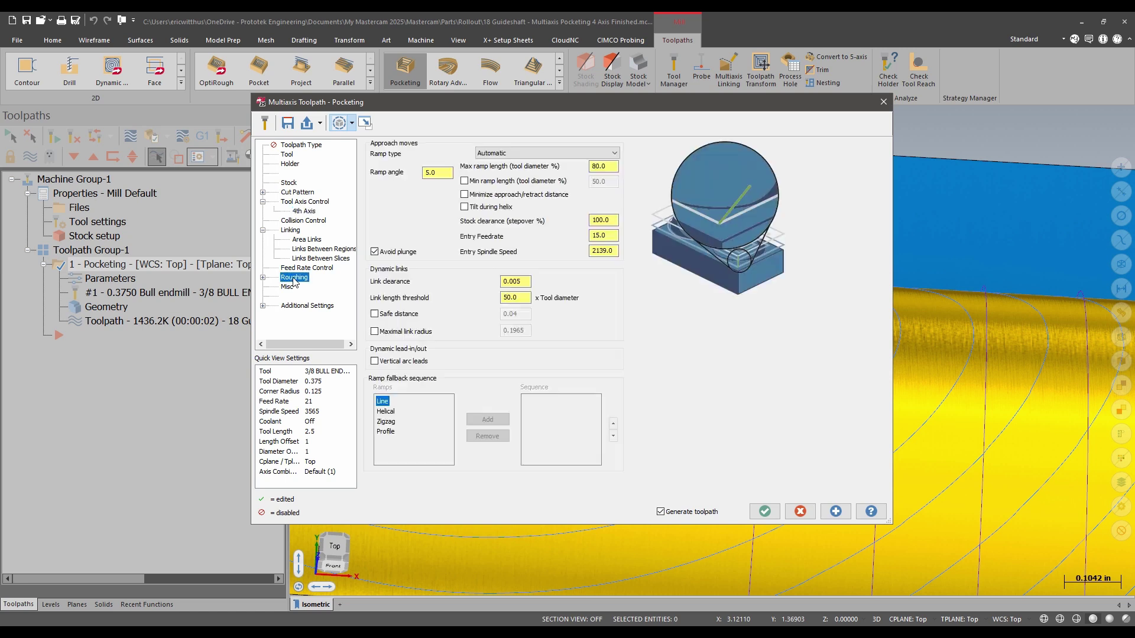
pyautogui.click(501, 207)
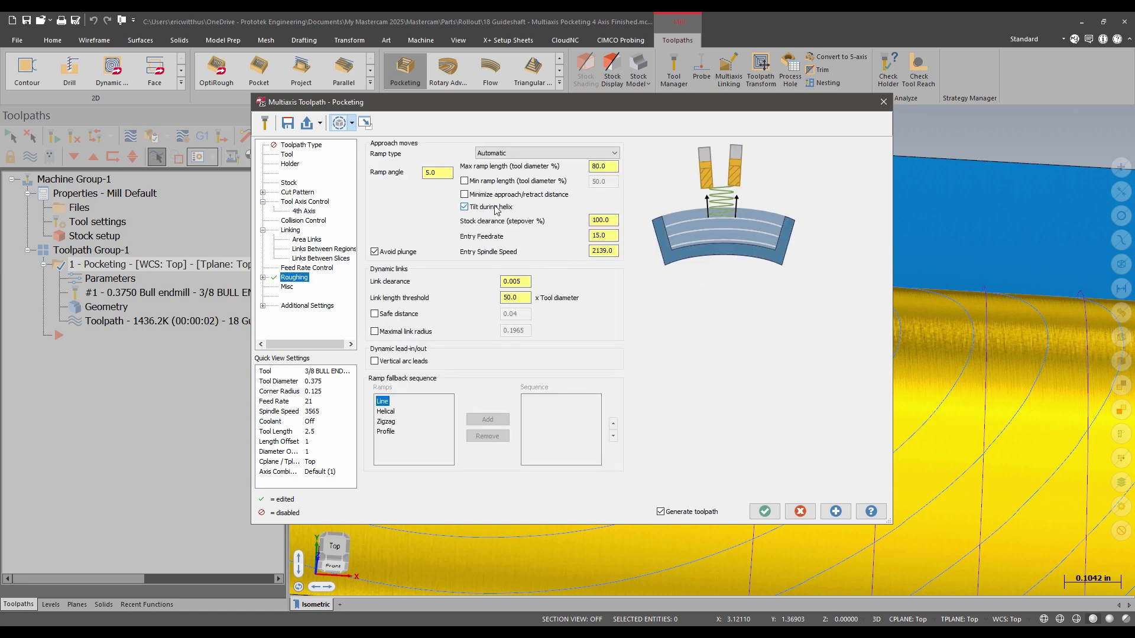
pyautogui.click(765, 512)
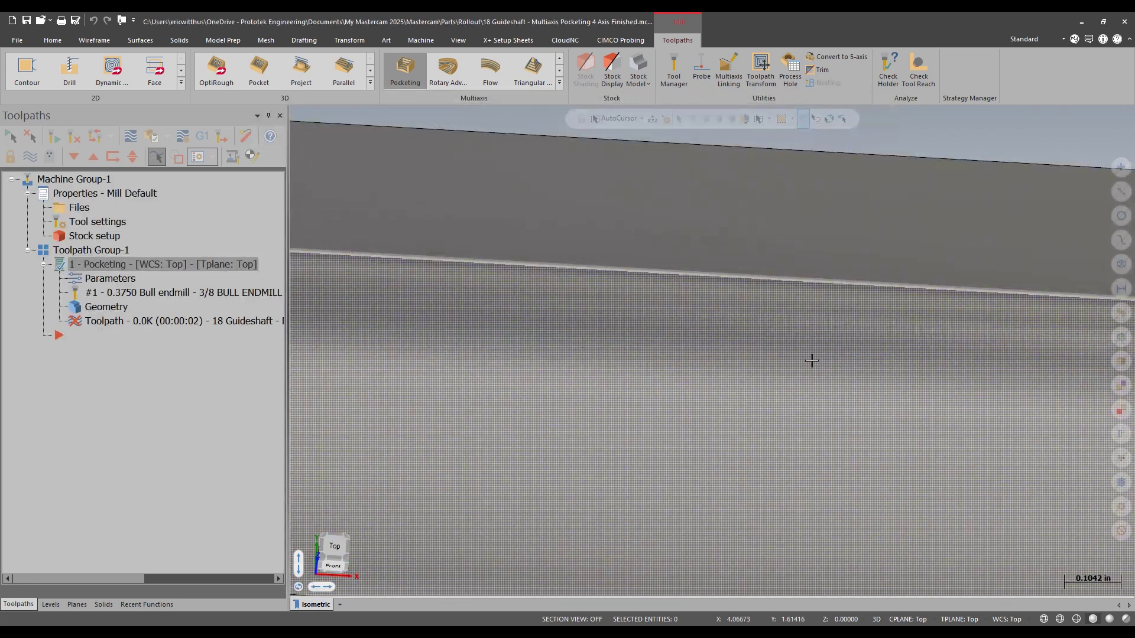
pyautogui.scroll(-5, 637, 380)
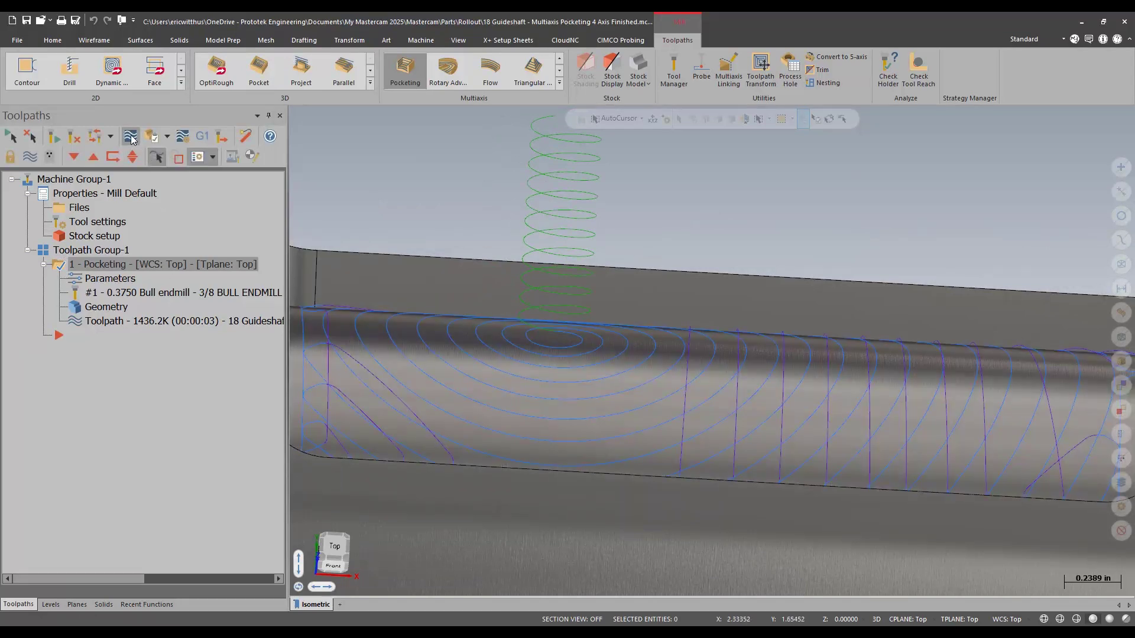
# Step: Backplot the pocketing toolpath with Display vectors turned on
pyautogui.click(131, 138)
pyautogui.click(422, 207)
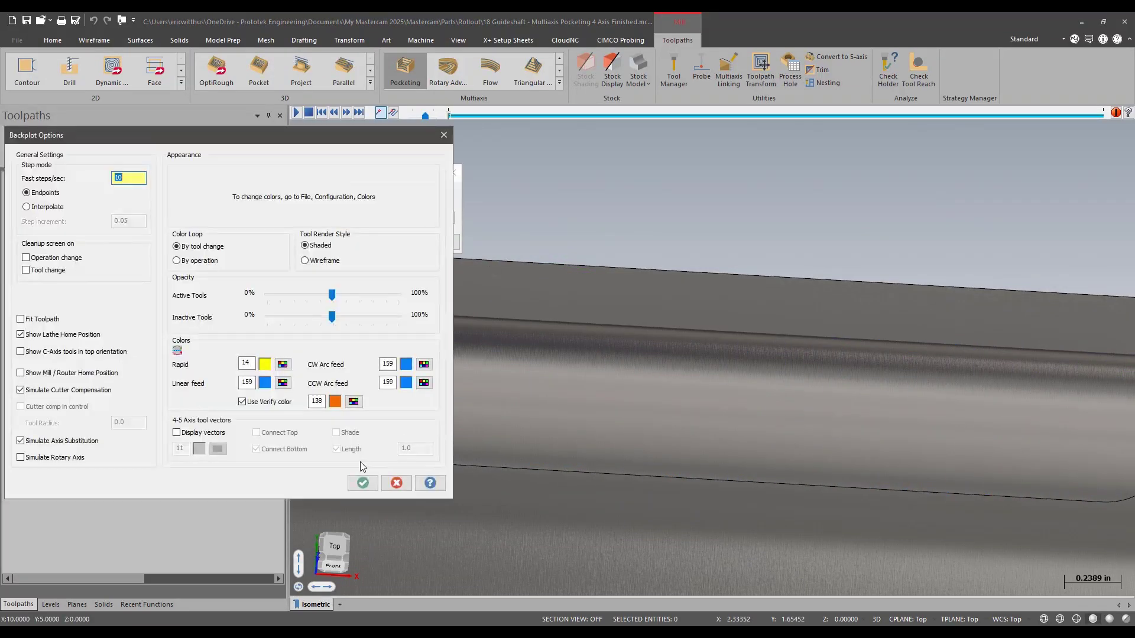
pyautogui.click(177, 432)
pyautogui.click(361, 483)
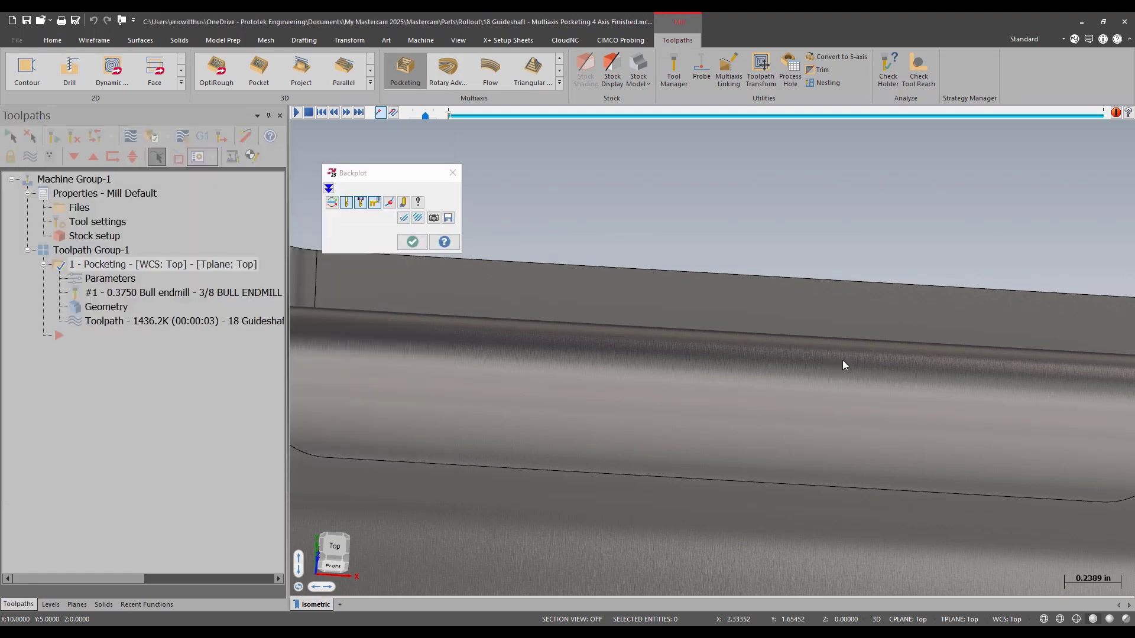
# Step: Advance the backplot to watch the tool cutting, then reopen the pocketing parameters
pyautogui.scroll(-3, 680, 364)
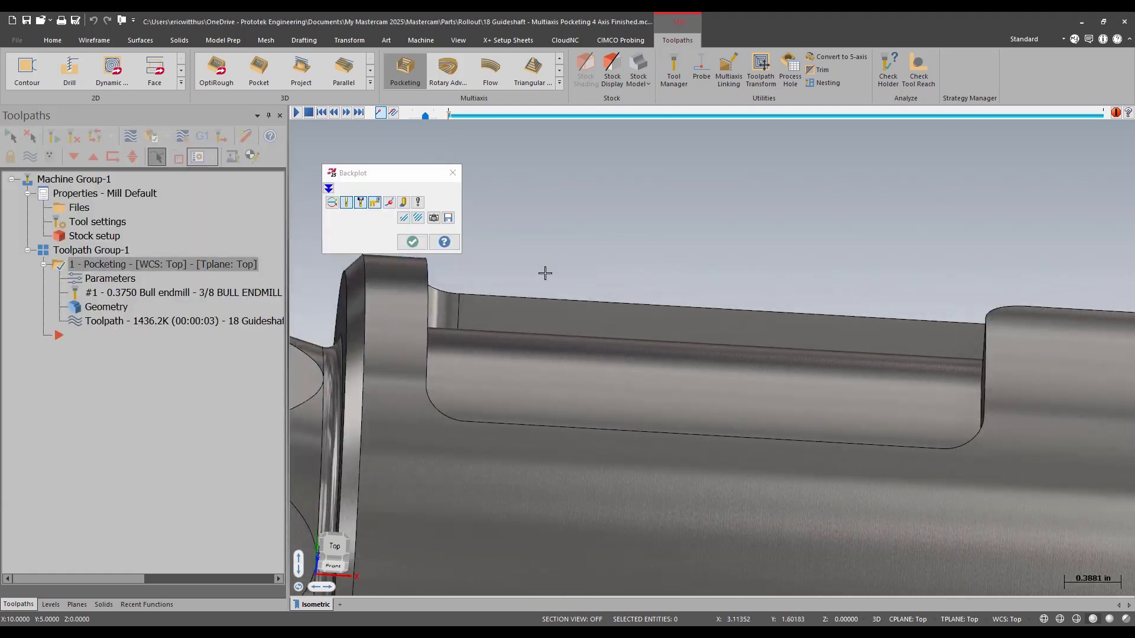
pyautogui.moveTo(447, 114)
pyautogui.mouseDown()
pyautogui.moveTo(515, 114)
pyautogui.moveTo(539, 102)
pyautogui.moveTo(502, 109)
pyautogui.moveTo(523, 106)
pyautogui.mouseUp()
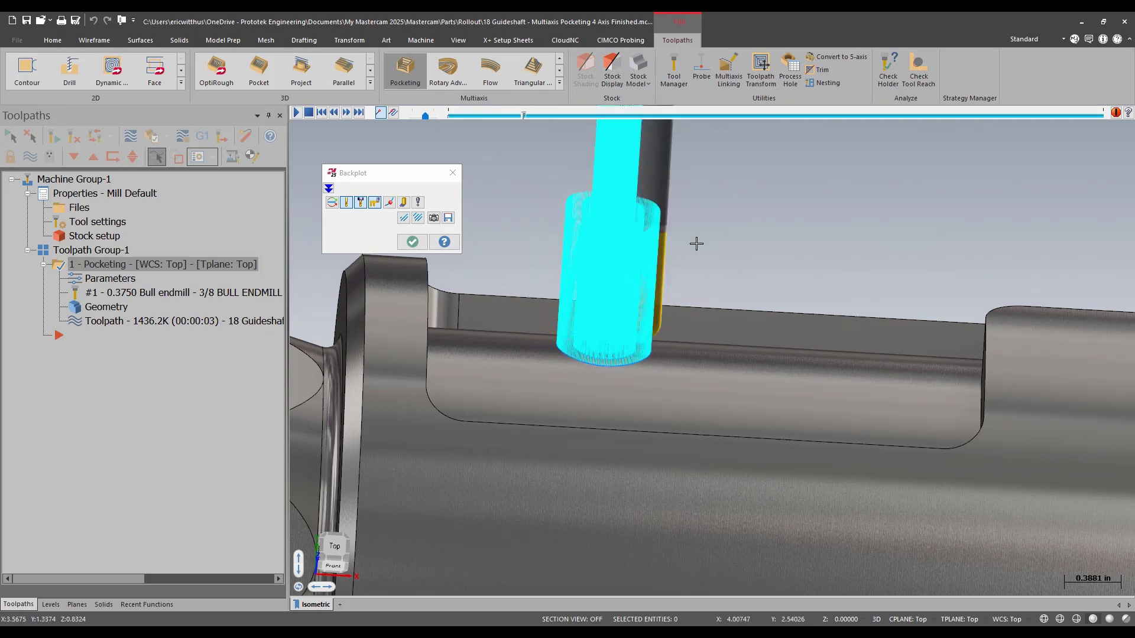
pyautogui.click(120, 278)
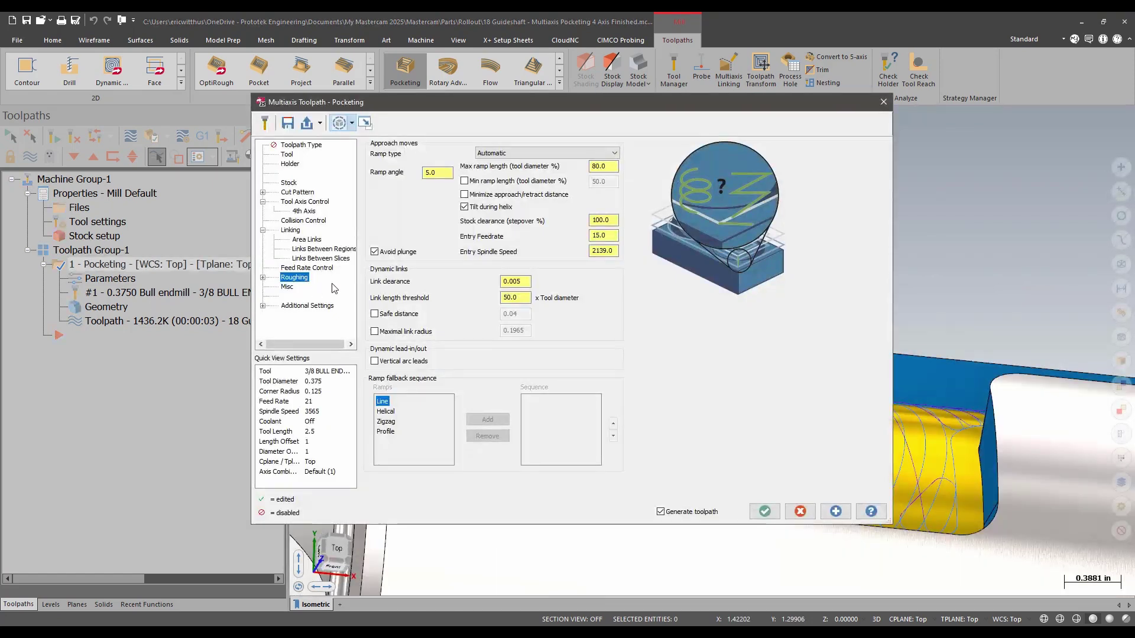
# Step: Set the clearance area radius to Automatic, regenerate, and load the toolpath in Mastercam Simulator
pyautogui.click(290, 230)
pyautogui.click(475, 311)
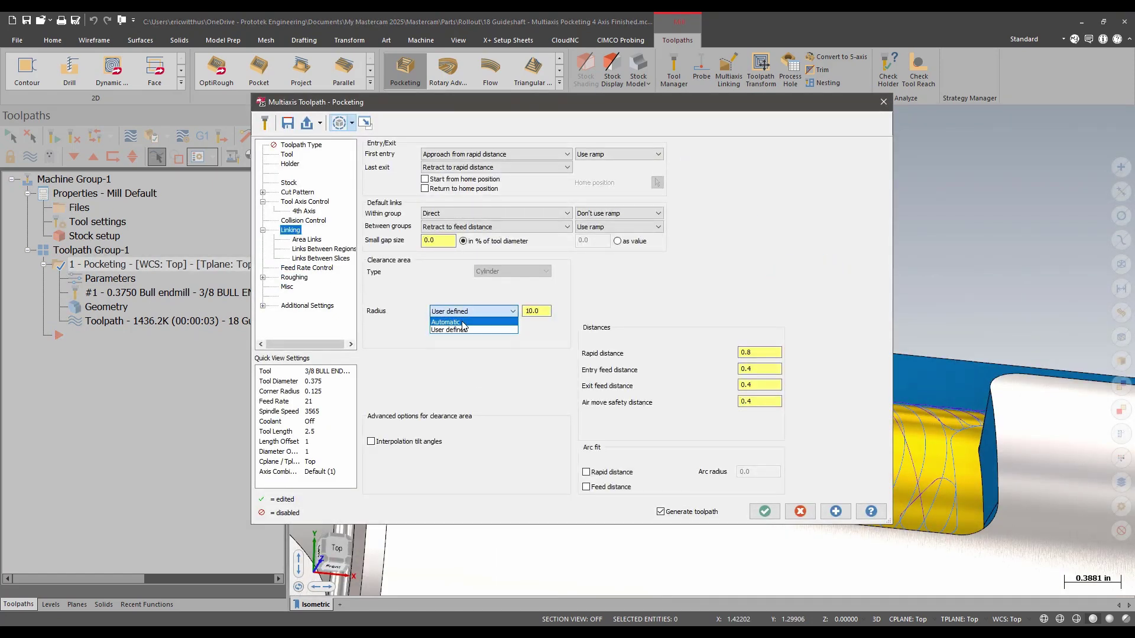
pyautogui.click(463, 324)
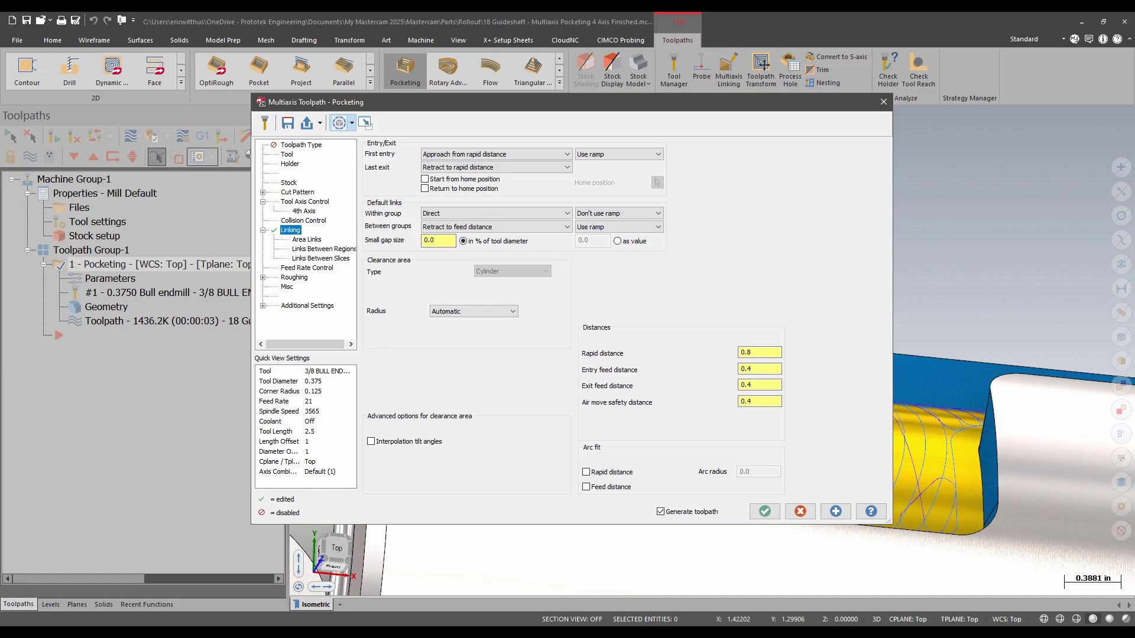
pyautogui.press('Return')
pyautogui.click(151, 137)
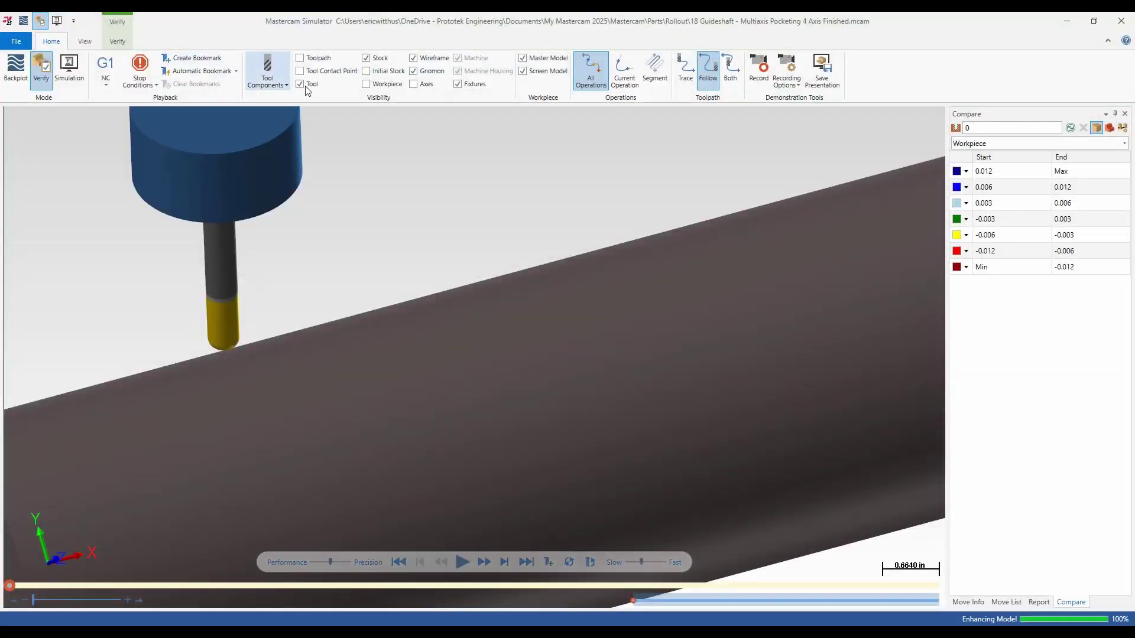
# Step: Hide the Milling Holder in the Simulator tool components and play the pocketing simulation
pyautogui.click(267, 80)
pyautogui.click(283, 113)
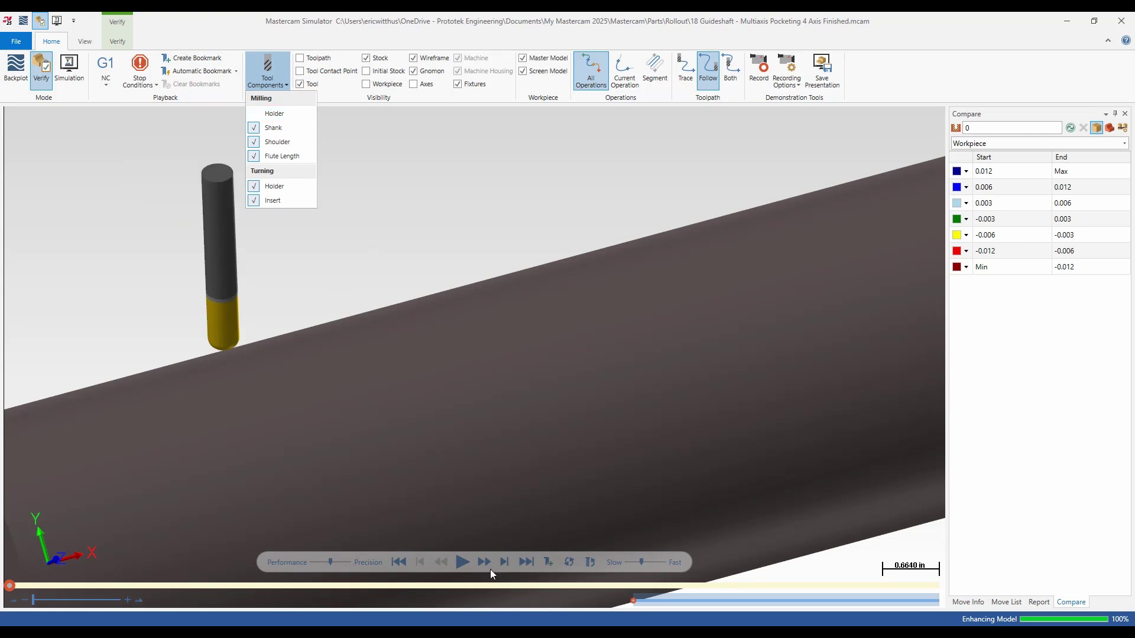
pyautogui.click(463, 562)
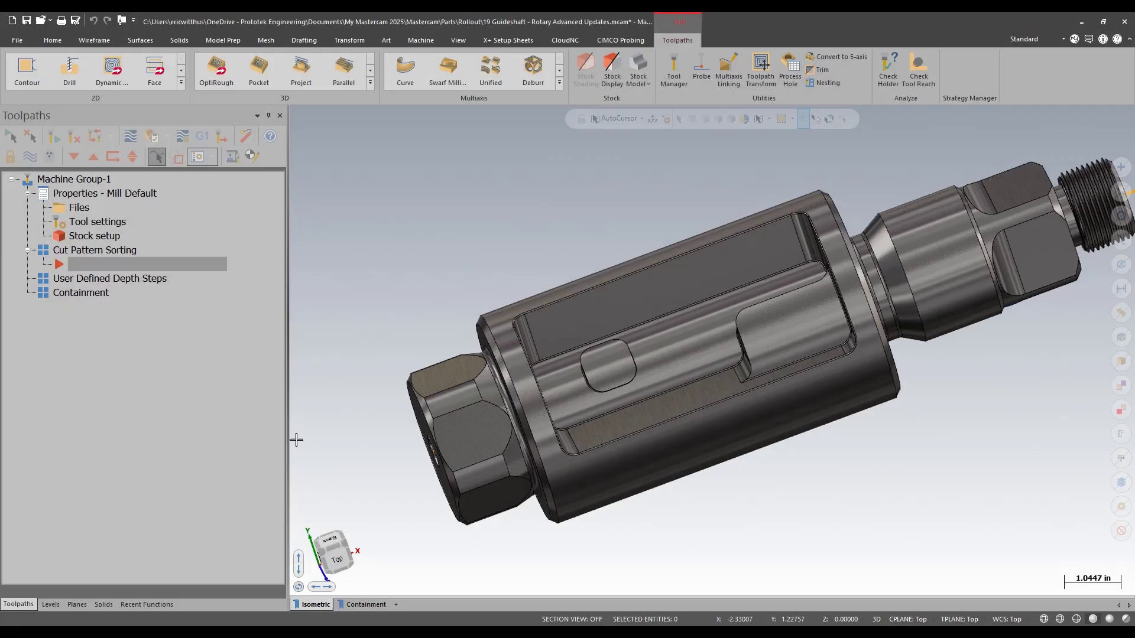
# Step: Create a Rotary Advanced toolpath using the 1/4 bull endmill
pyautogui.click(558, 82)
pyautogui.click(445, 110)
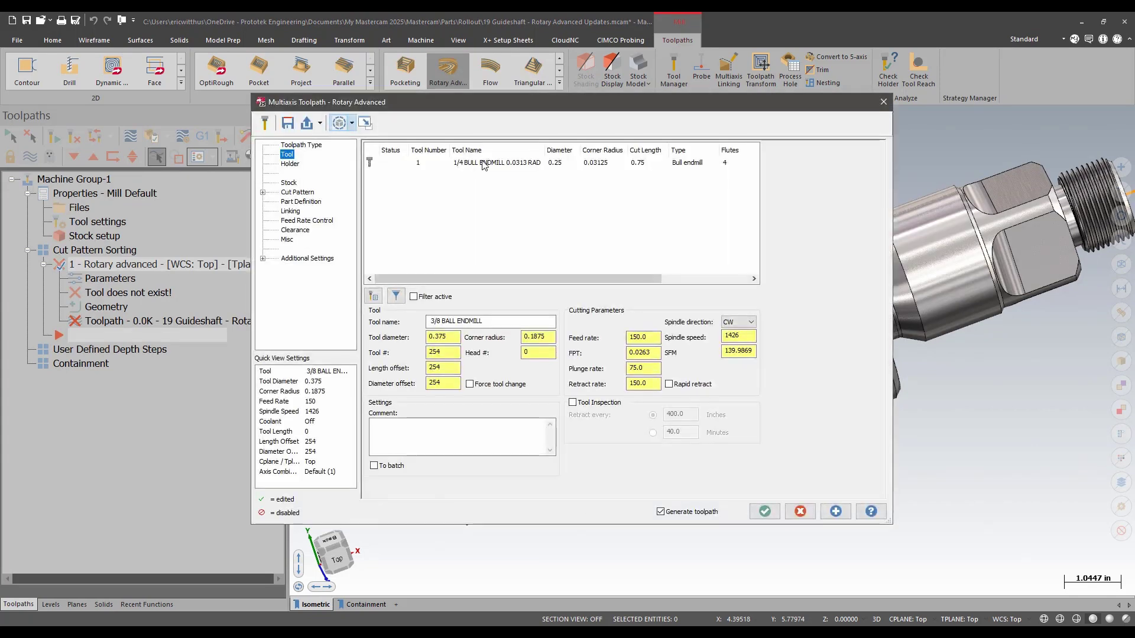
pyautogui.click(490, 162)
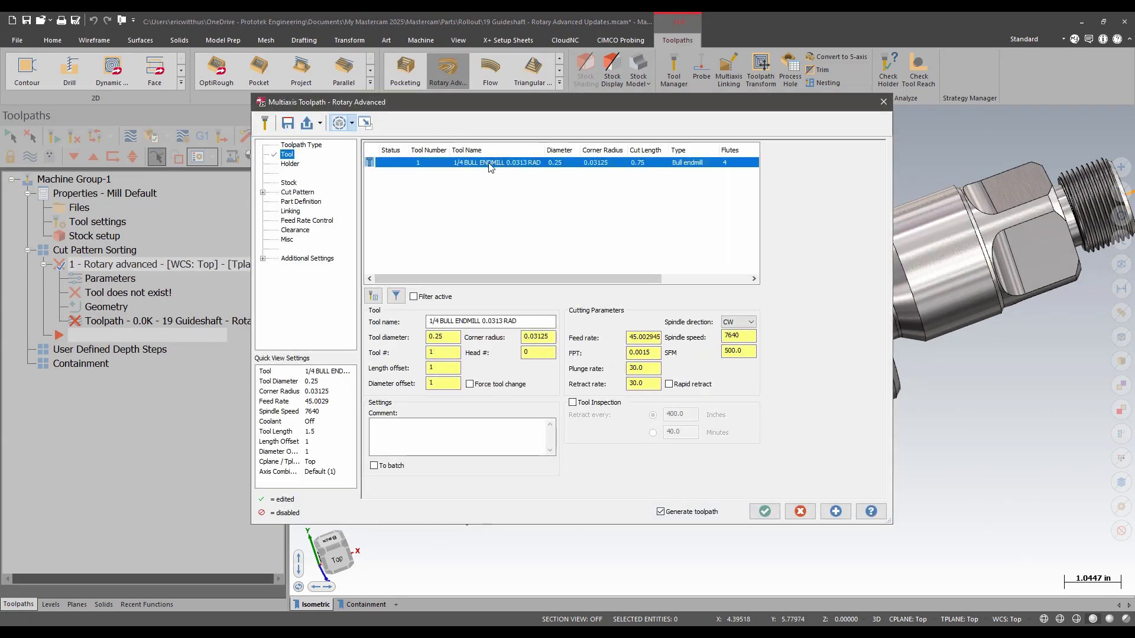
# Step: Set the Cut Pattern machining type to Finishing, keeping the order by Depth
pyautogui.click(289, 183)
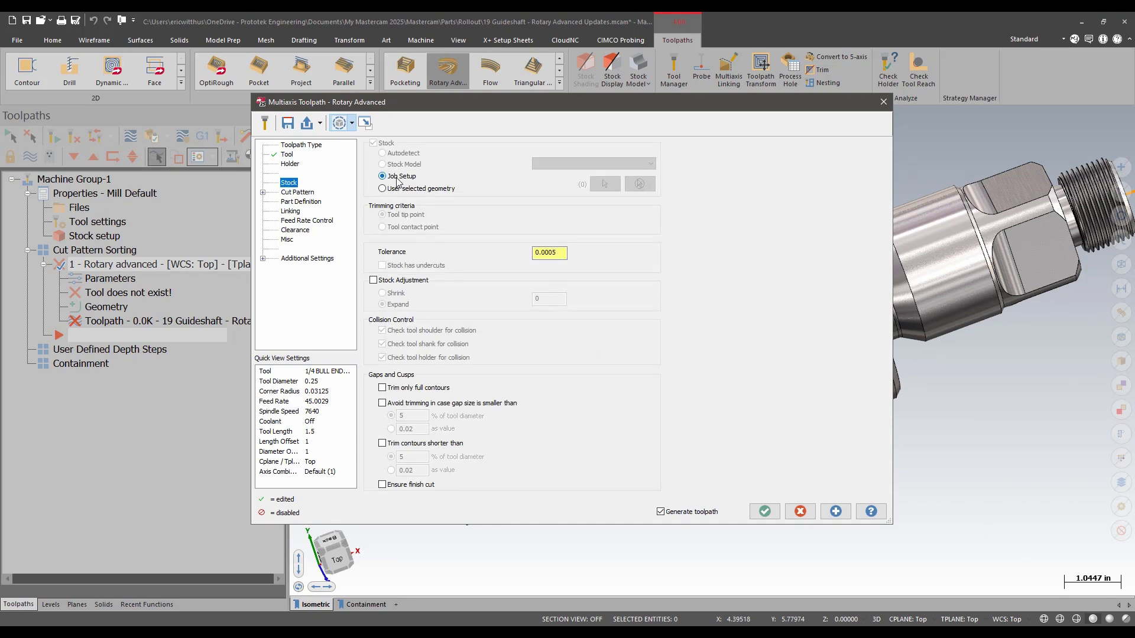
pyautogui.click(290, 193)
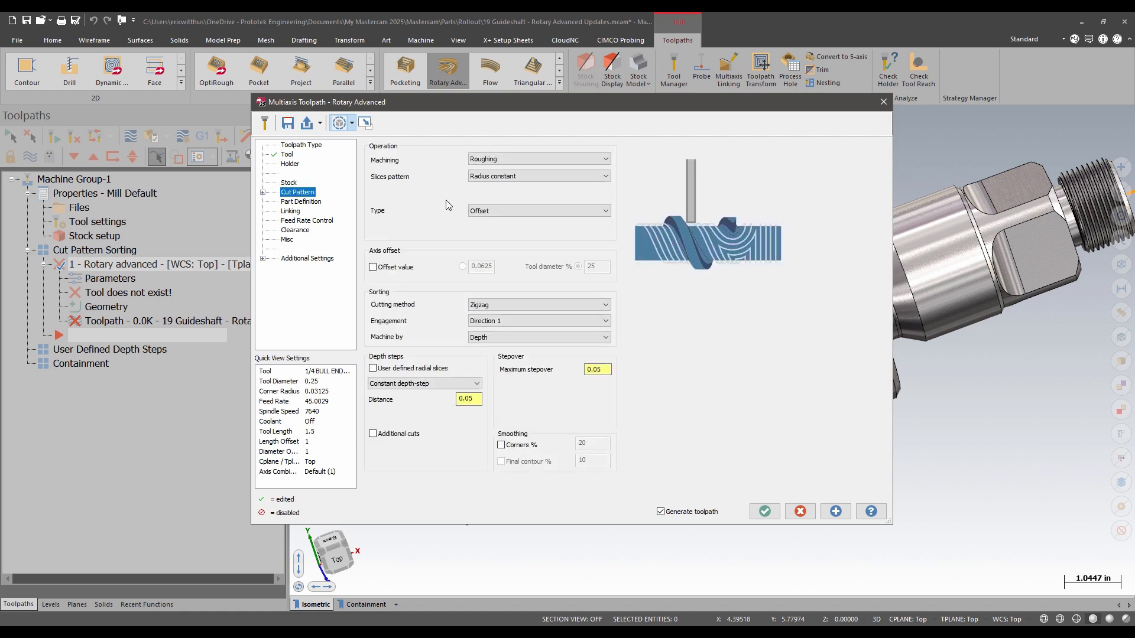
pyautogui.click(510, 161)
pyautogui.click(499, 176)
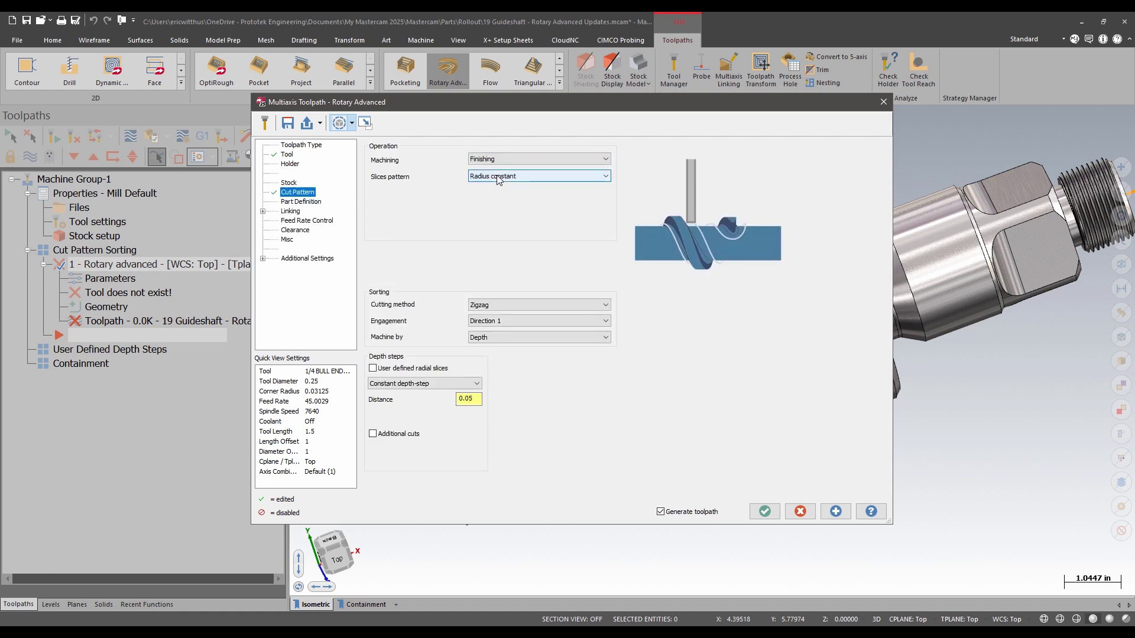
pyautogui.click(493, 336)
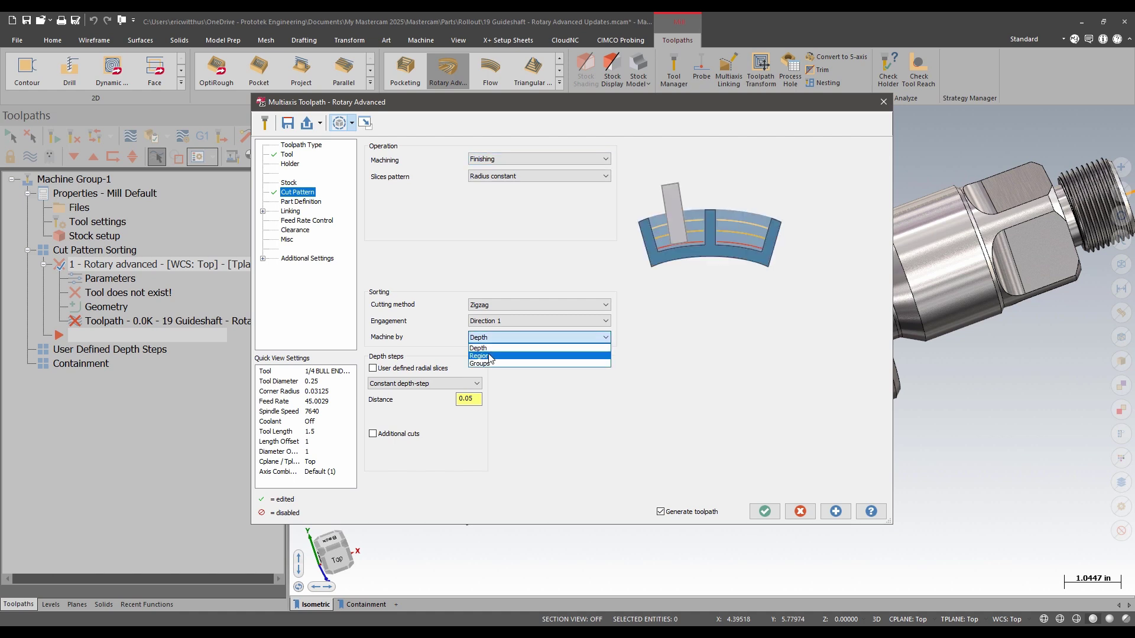
pyautogui.click(496, 339)
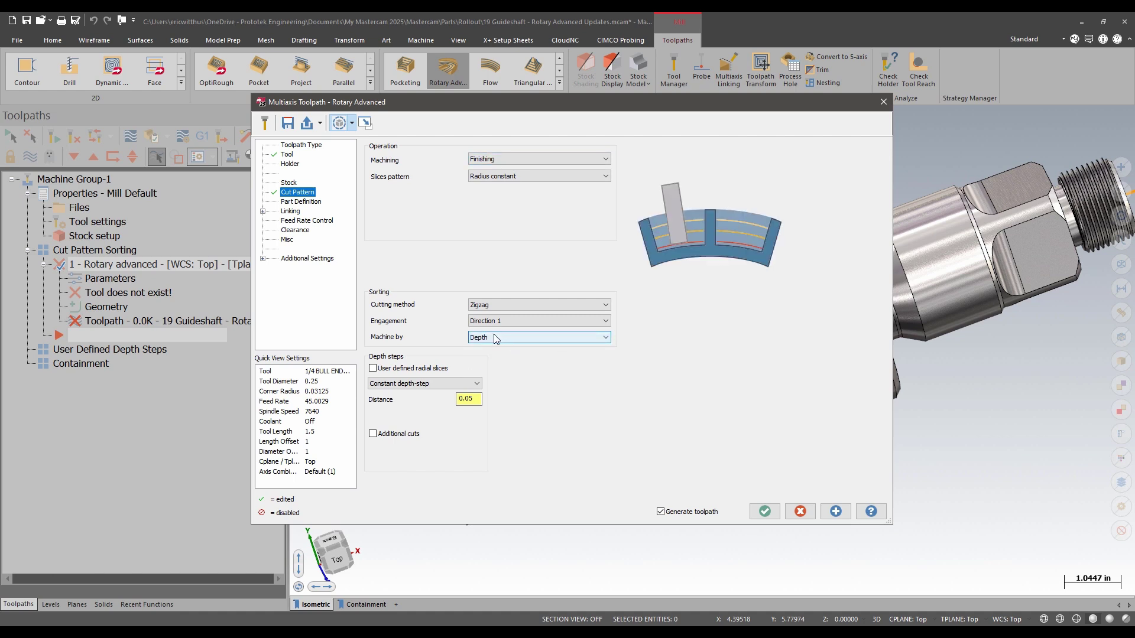
# Step: Select the whole guideshaft solid as the machining geometry
pyautogui.click(301, 202)
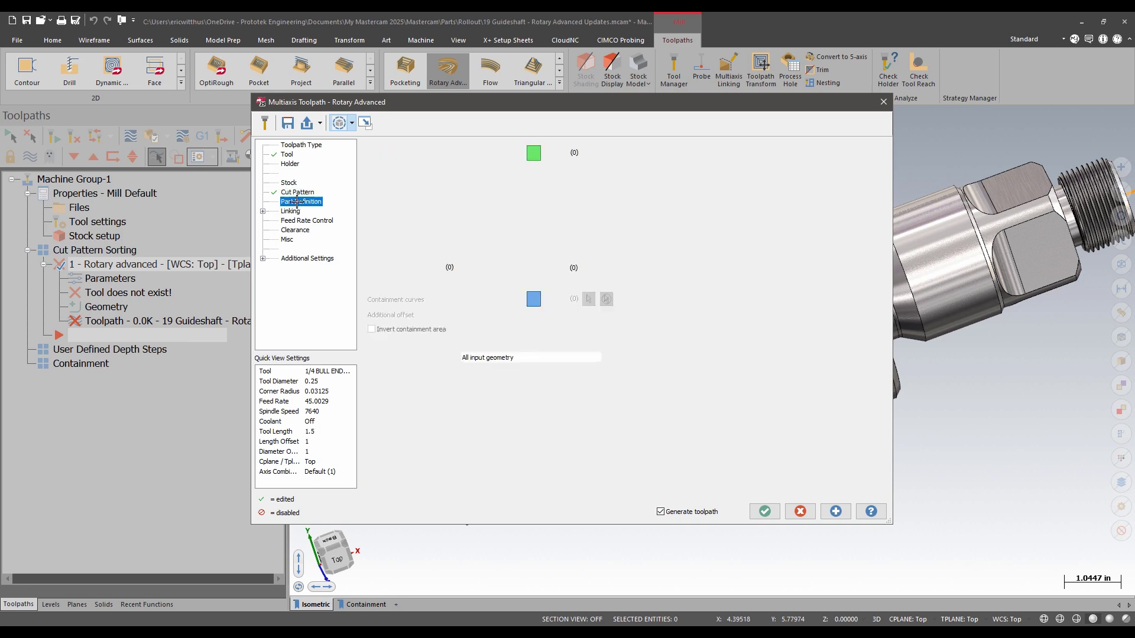
pyautogui.click(588, 155)
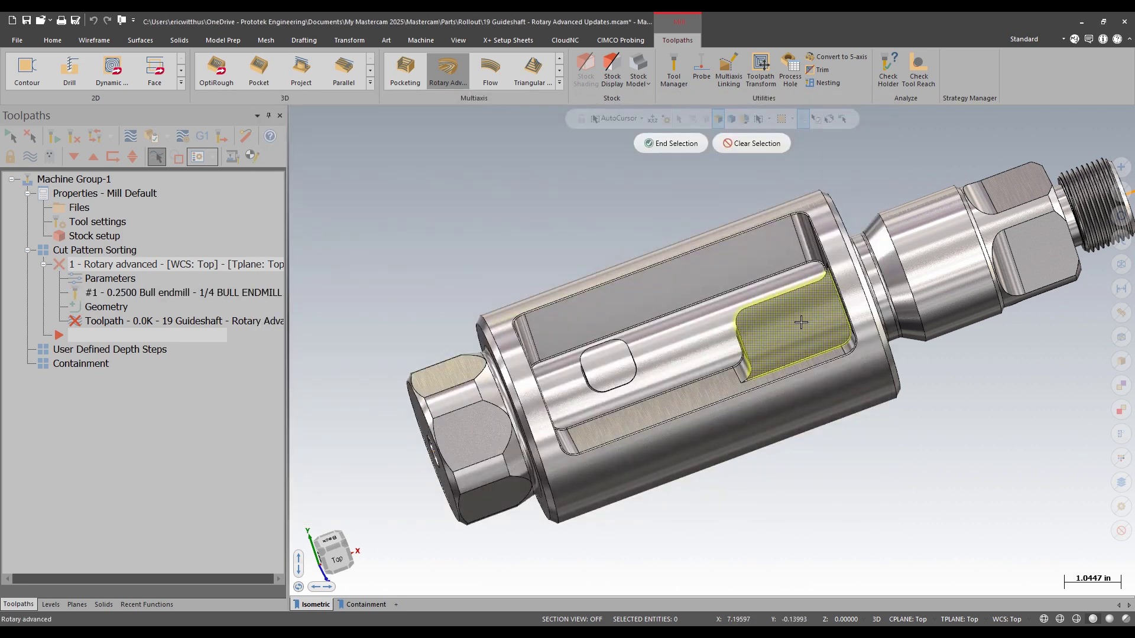
pyautogui.doubleClick(802, 322)
pyautogui.click(671, 143)
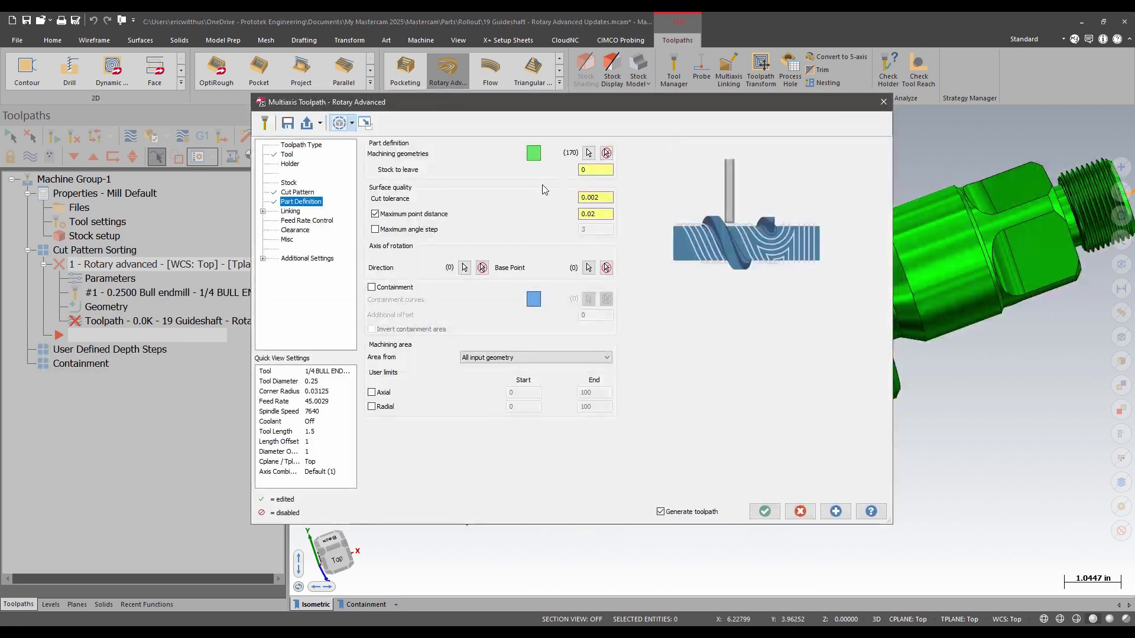
# Step: Use the shaft's centre line as the rotation axis direction
pyautogui.click(464, 267)
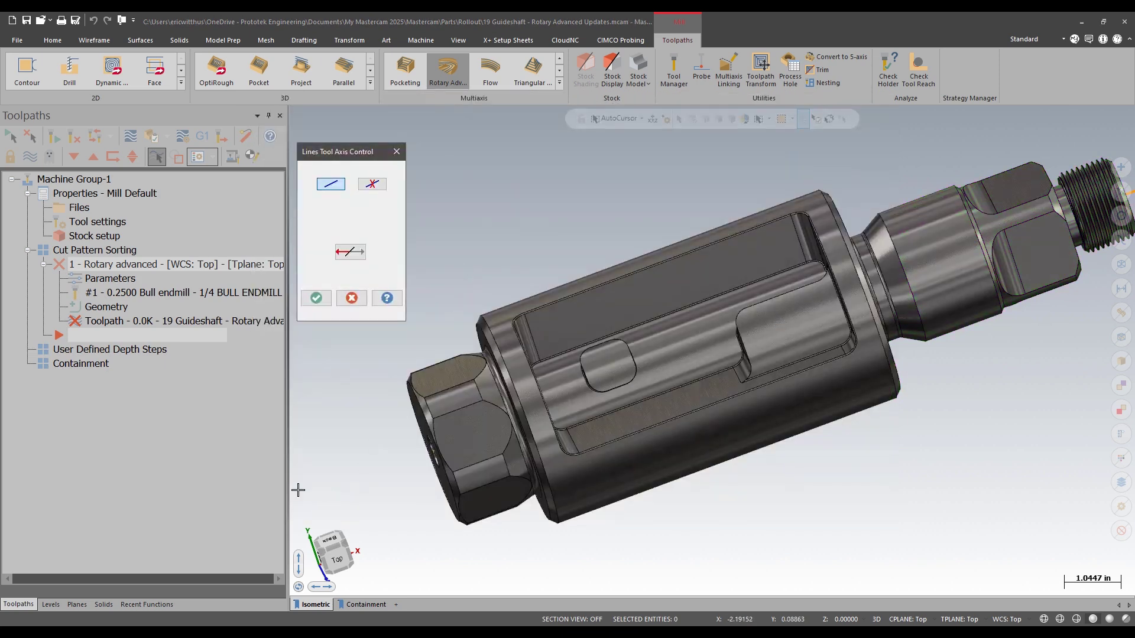
pyautogui.click(429, 454)
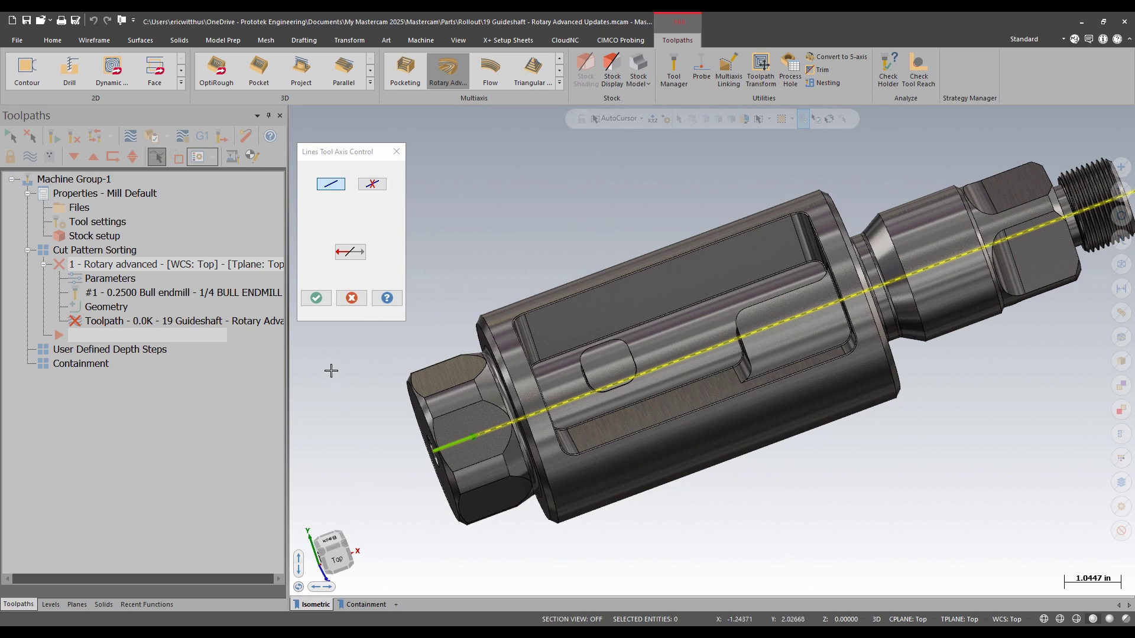
pyautogui.click(316, 298)
pyautogui.click(316, 298)
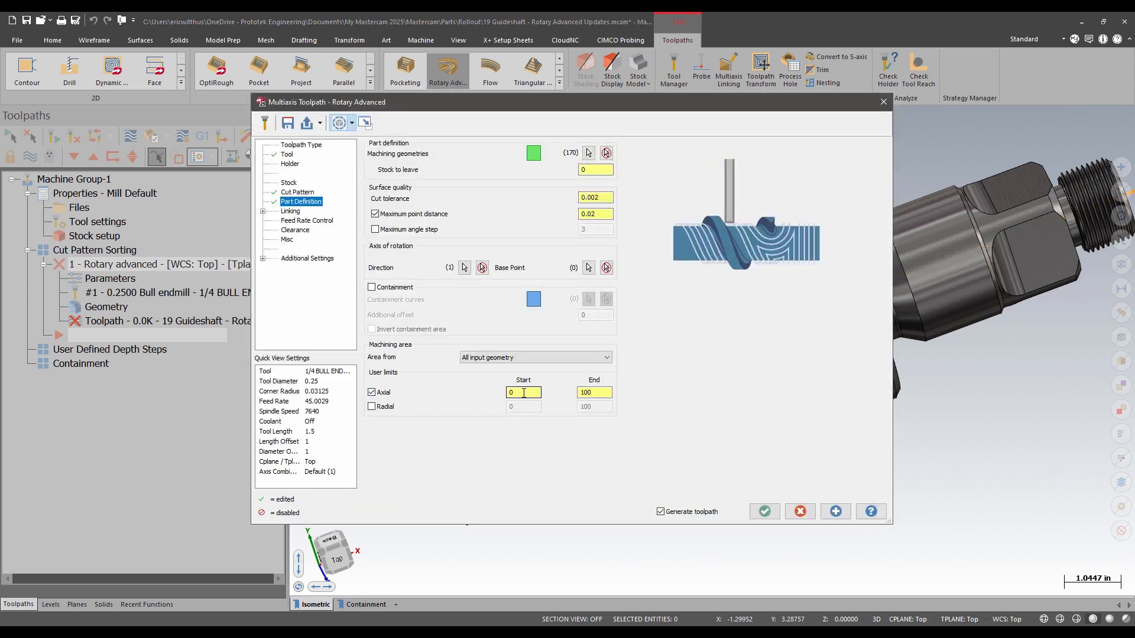
# Step: Set axial start (1.692913) and end limits from the body's left and right circular edges, then generate
pyautogui.rightClick(524, 393)
pyautogui.click(608, 163)
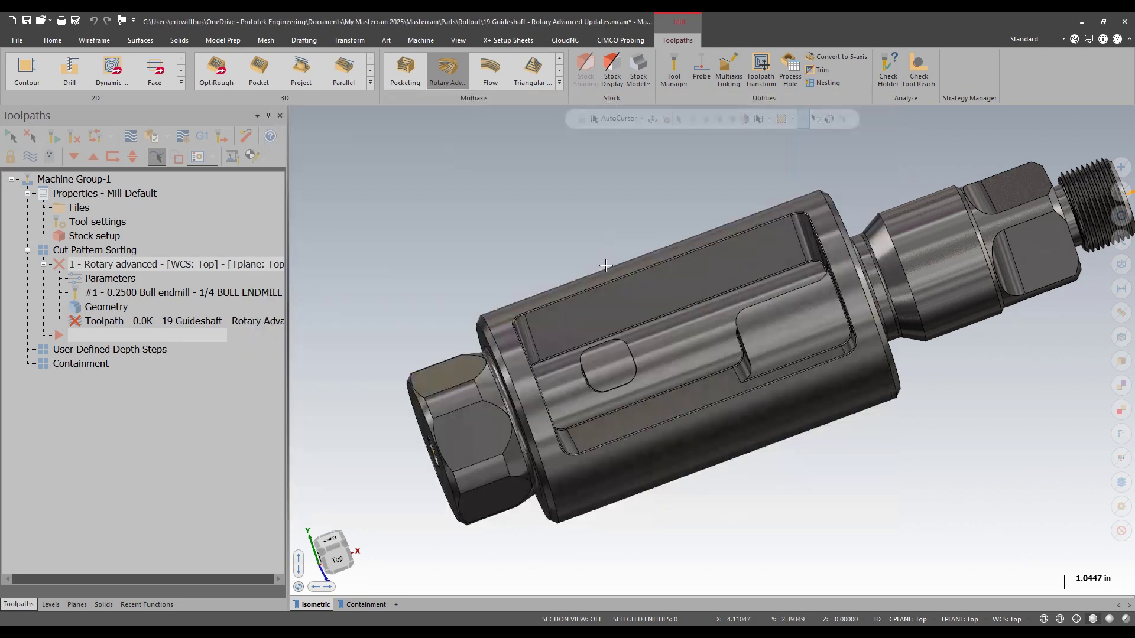
pyautogui.click(491, 338)
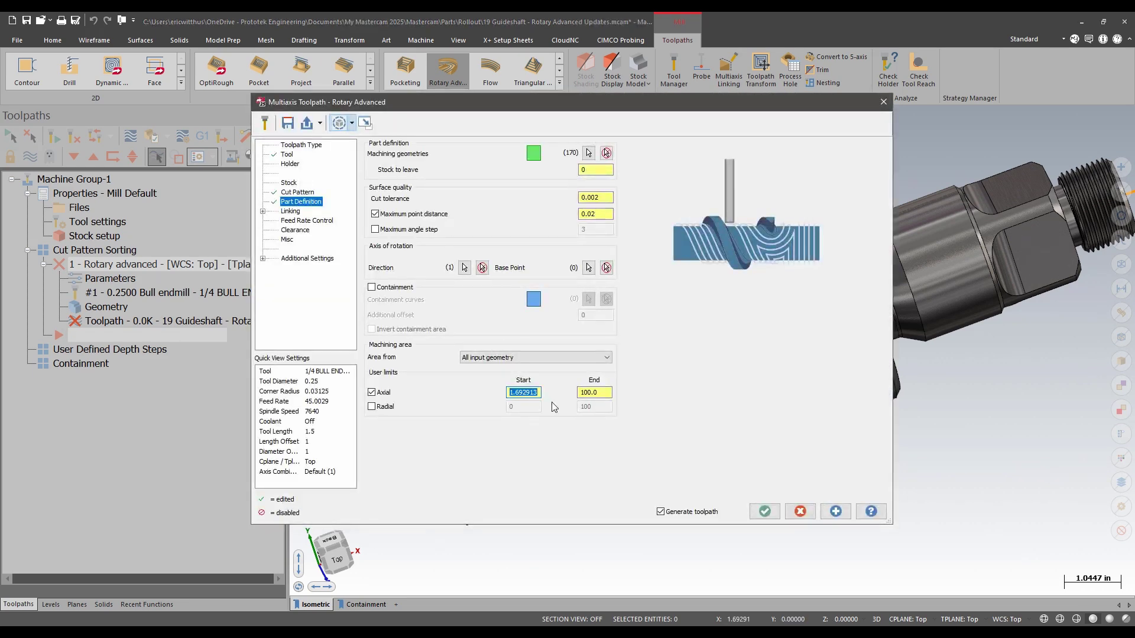
pyautogui.rightClick(587, 394)
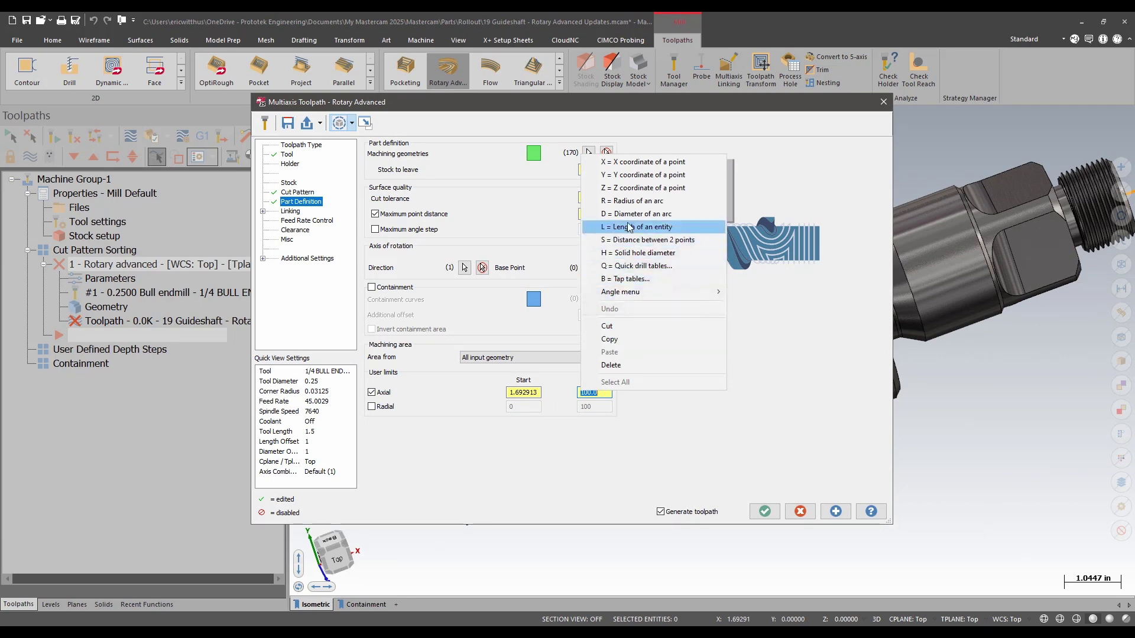
pyautogui.click(625, 164)
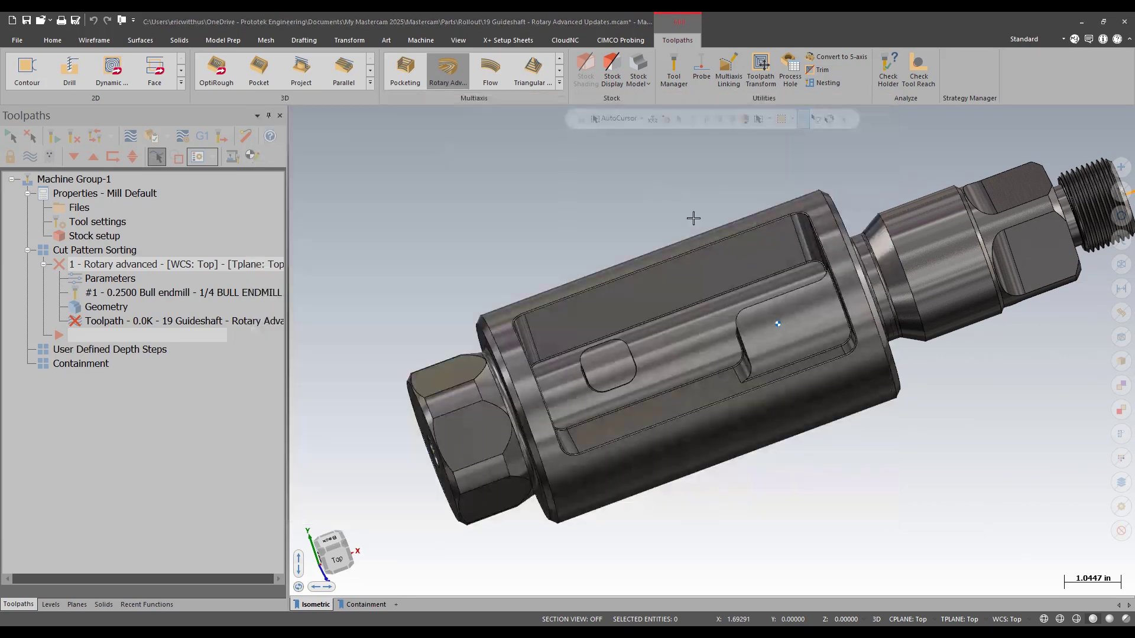
pyautogui.click(850, 232)
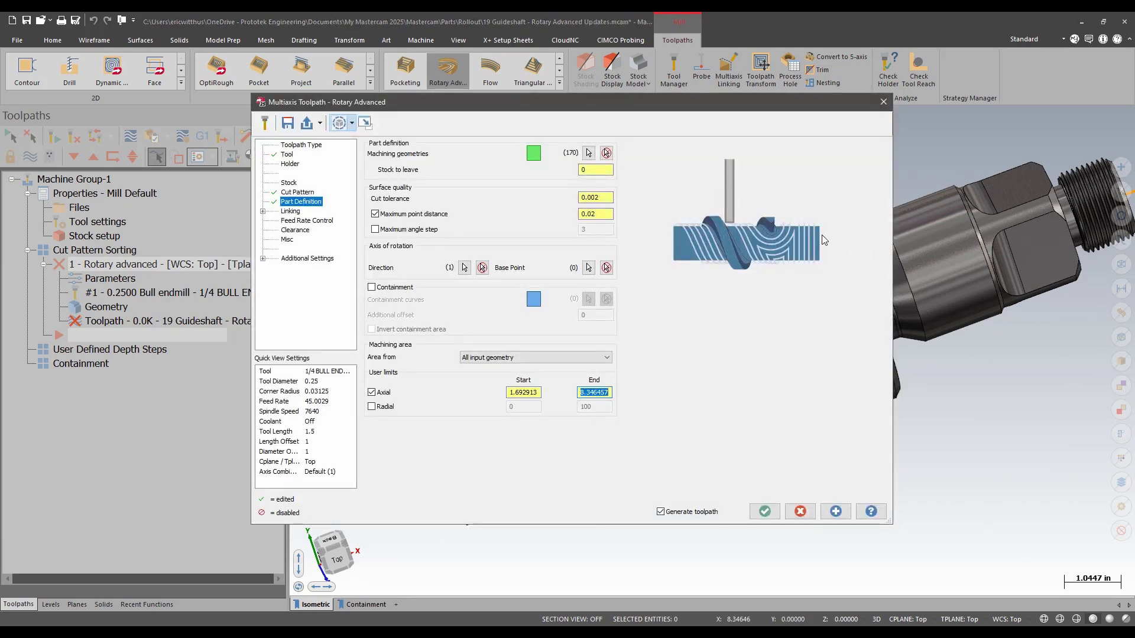
pyautogui.press('Return')
# Step: Switch the rotary toolpath's Machine by order to Region and regenerate it
pyautogui.moveTo(386, 302); pyautogui.dragTo(480, 254, button='middle')
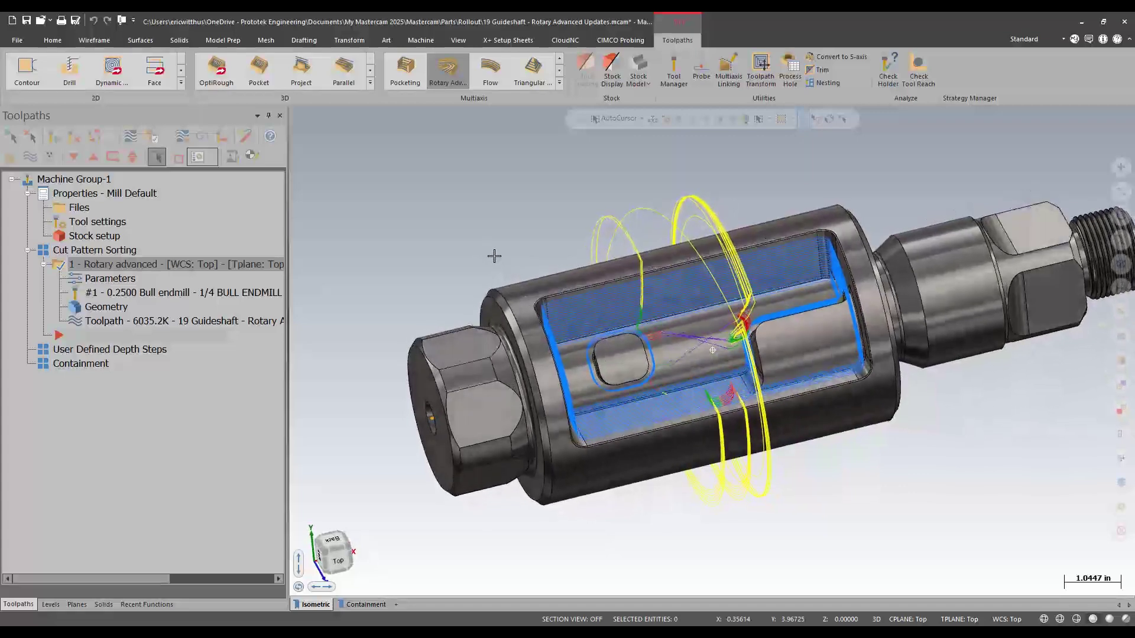
pyautogui.click(113, 280)
pyautogui.click(532, 337)
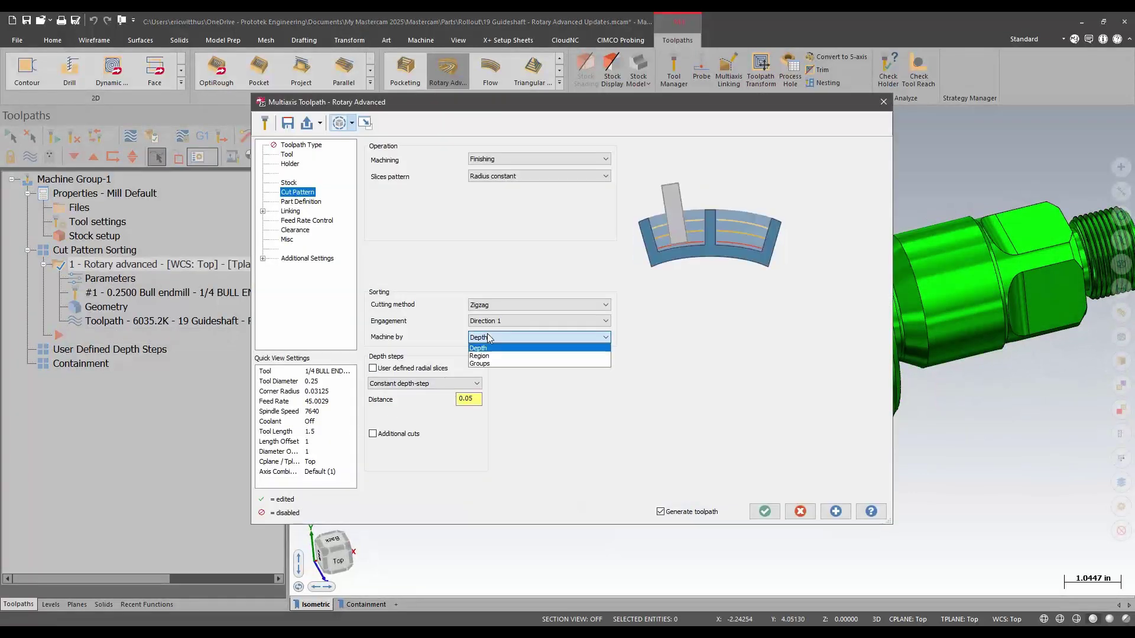
pyautogui.click(480, 356)
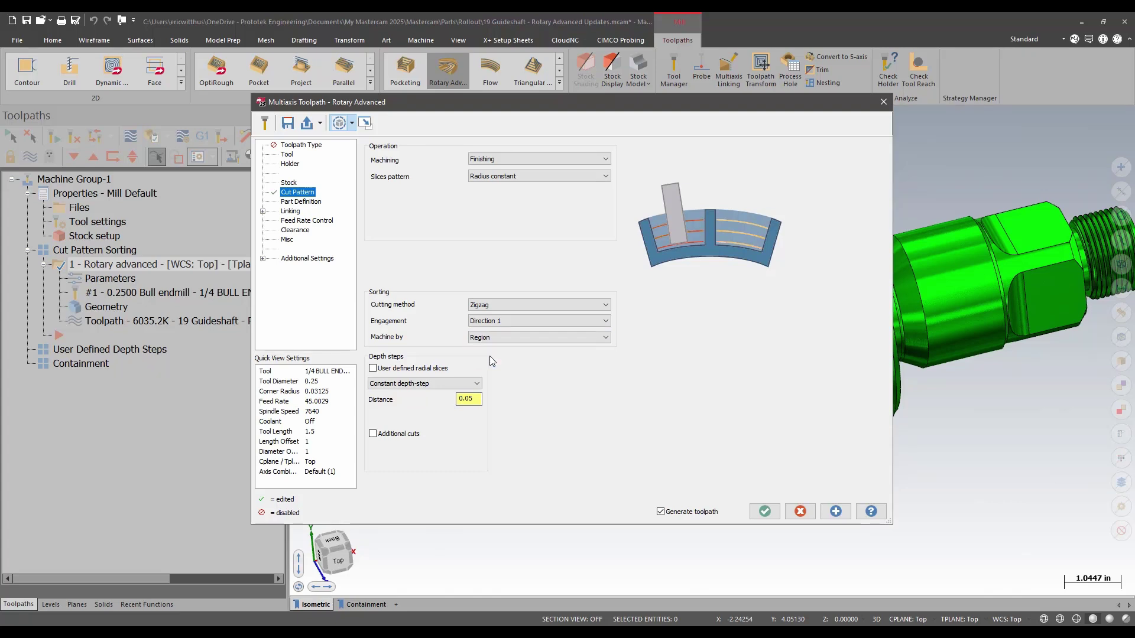
pyautogui.click(764, 512)
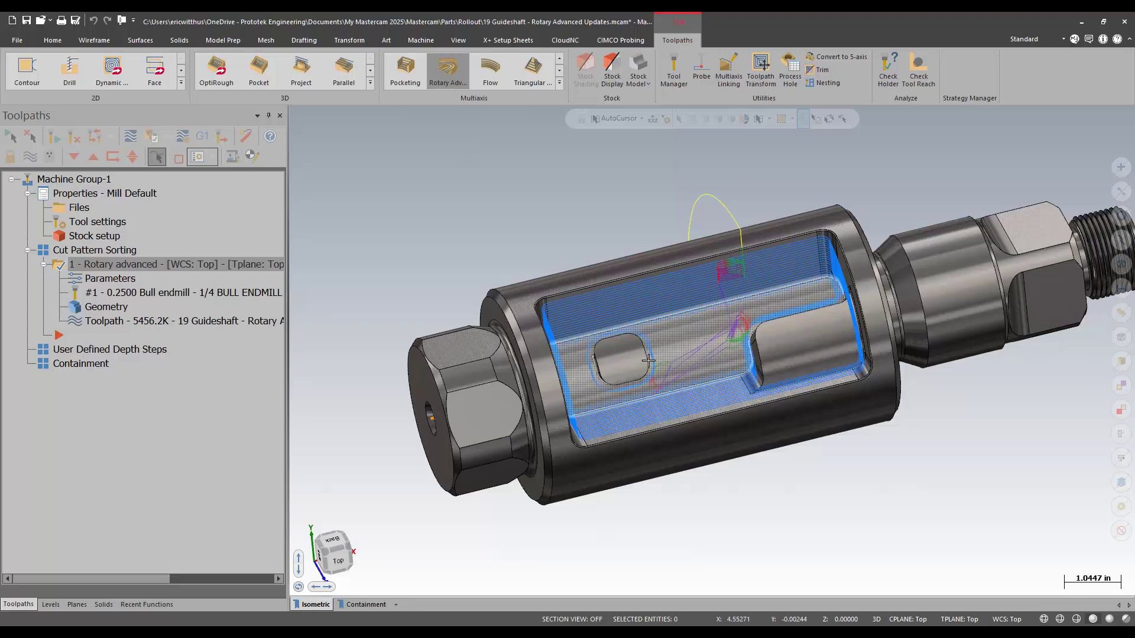
# Step: Change the machining order to Groups, then move the operation into User Defined Depth Steps
pyautogui.doubleClick(99, 281)
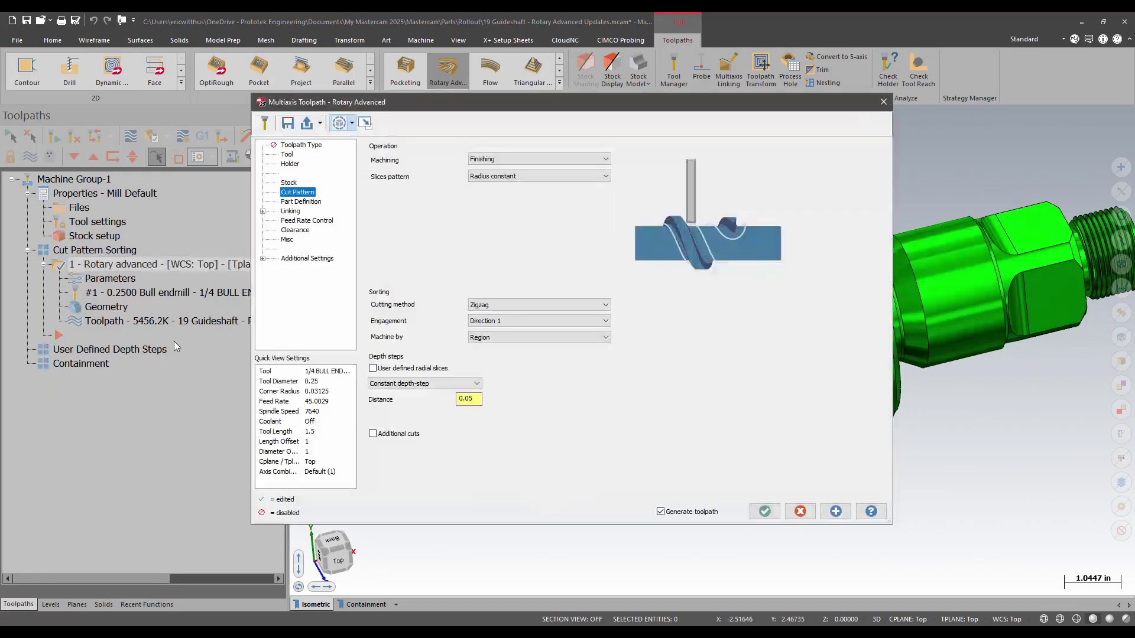
pyautogui.click(532, 337)
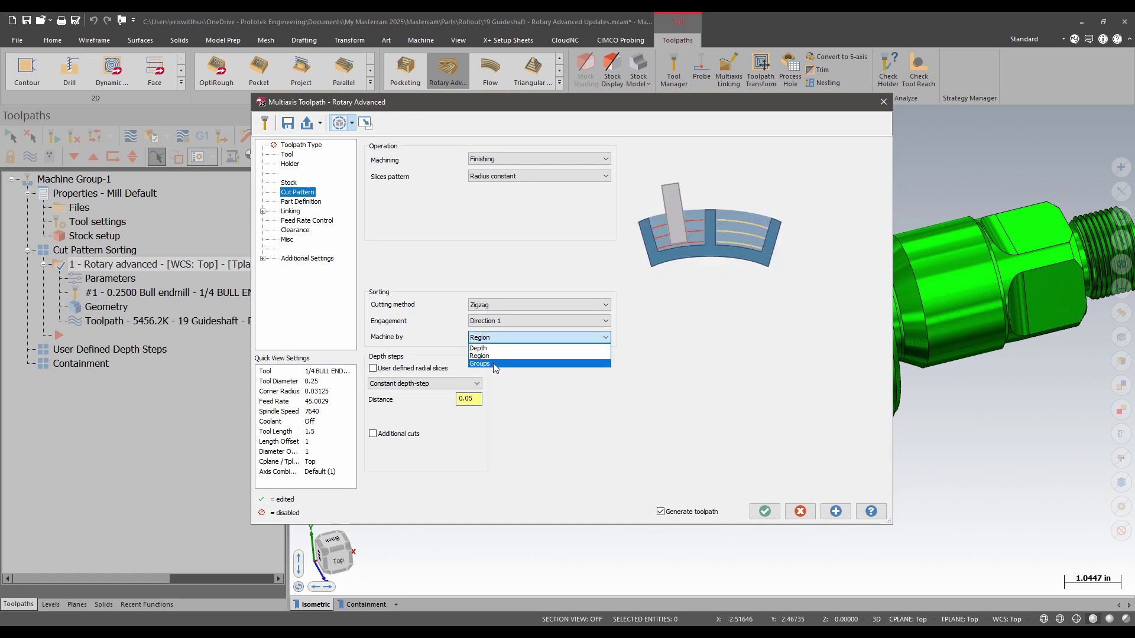
pyautogui.click(494, 364)
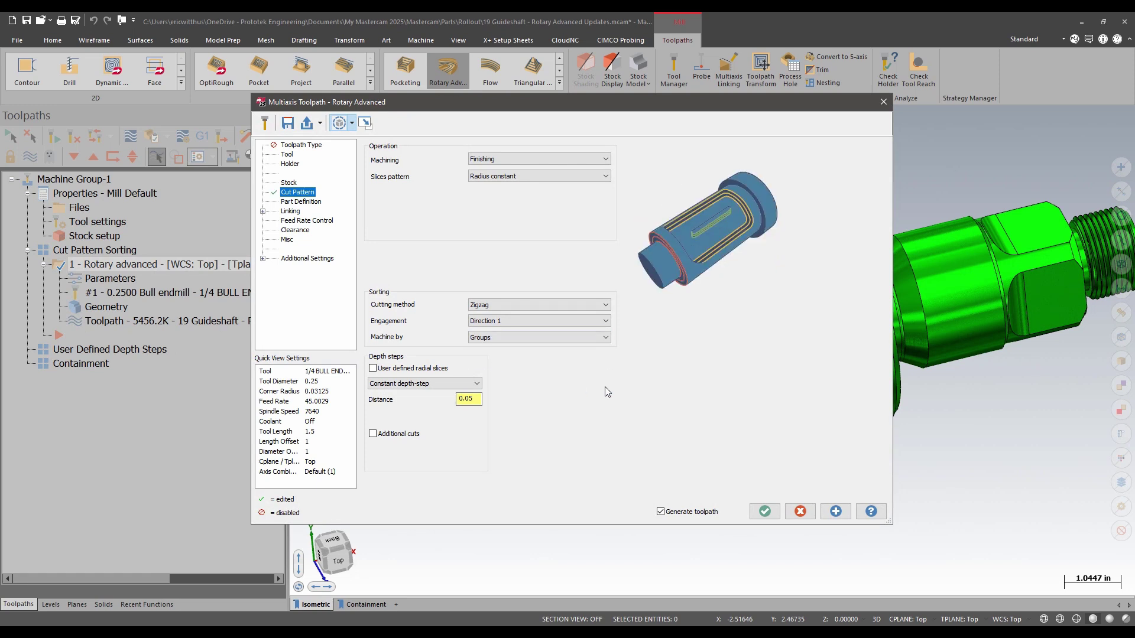
pyautogui.click(762, 515)
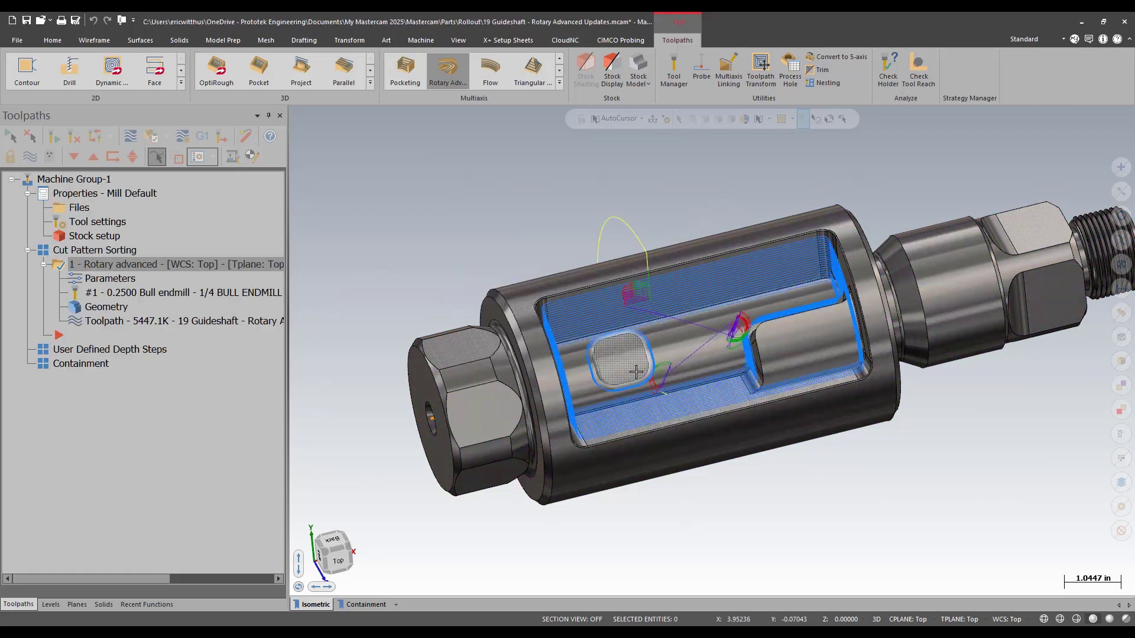
pyautogui.moveTo(118, 264); pyautogui.dragTo(110, 350)
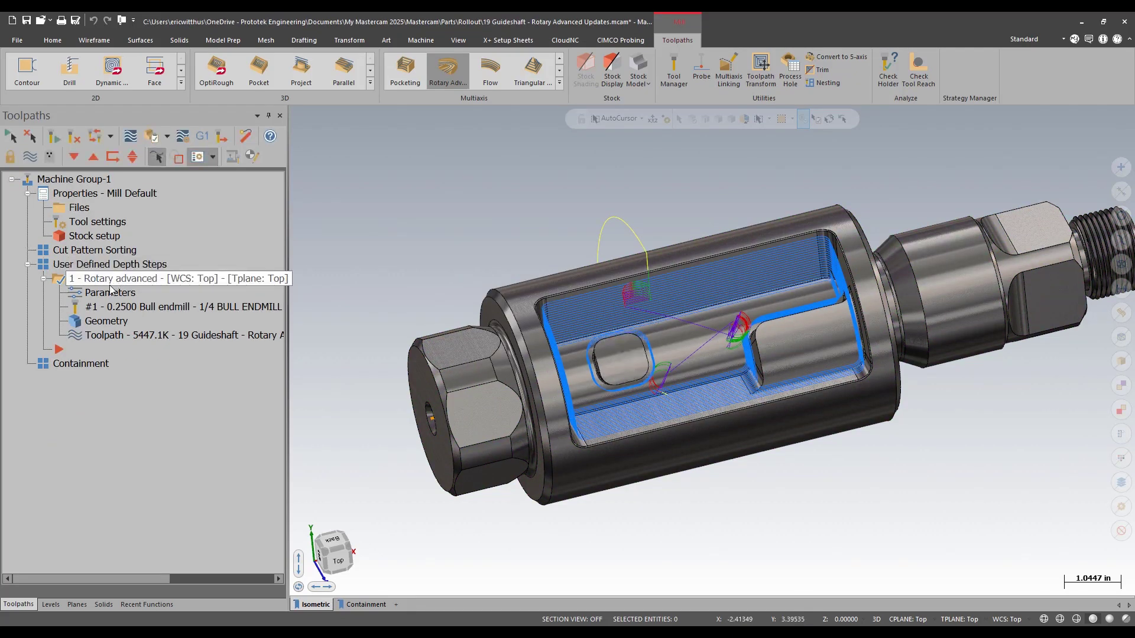
# Step: Add user-defined radial slices at Z 1.6535 and 0.9842, then regenerate the rotary toolpath
pyautogui.click(236, 292)
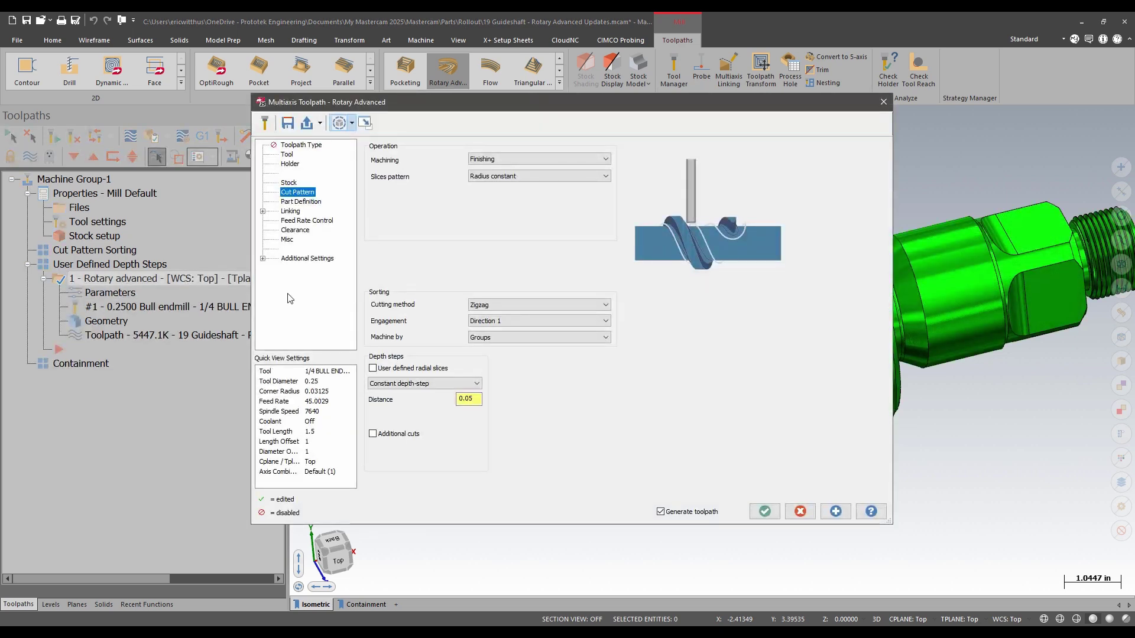
pyautogui.click(395, 369)
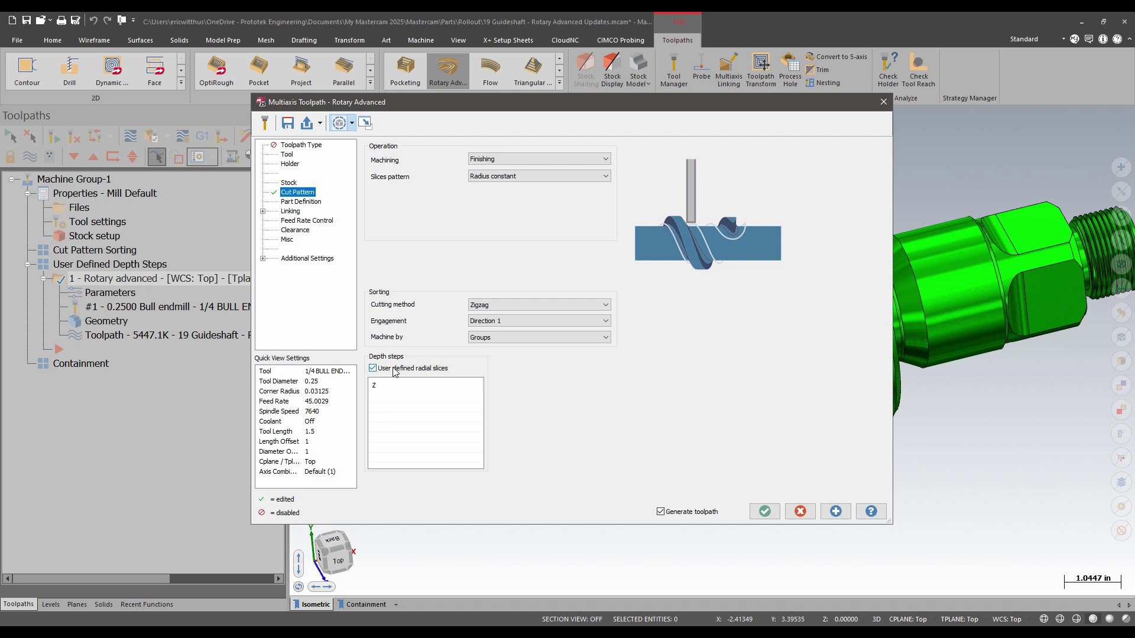
pyautogui.rightClick(394, 399)
pyautogui.click(413, 404)
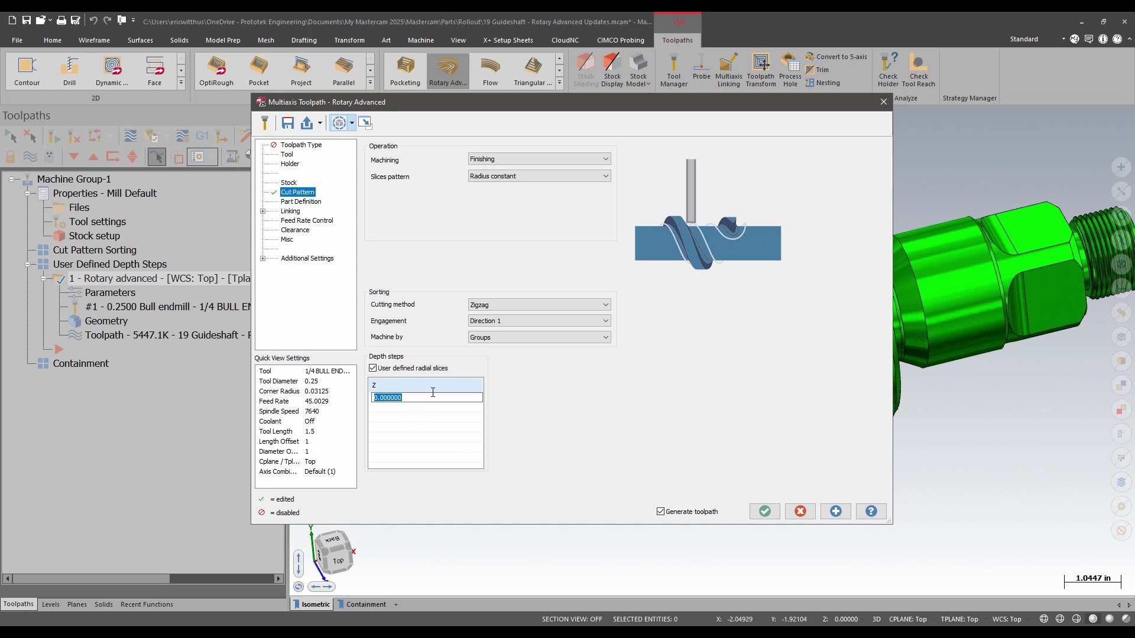
pyautogui.write('1.6535')
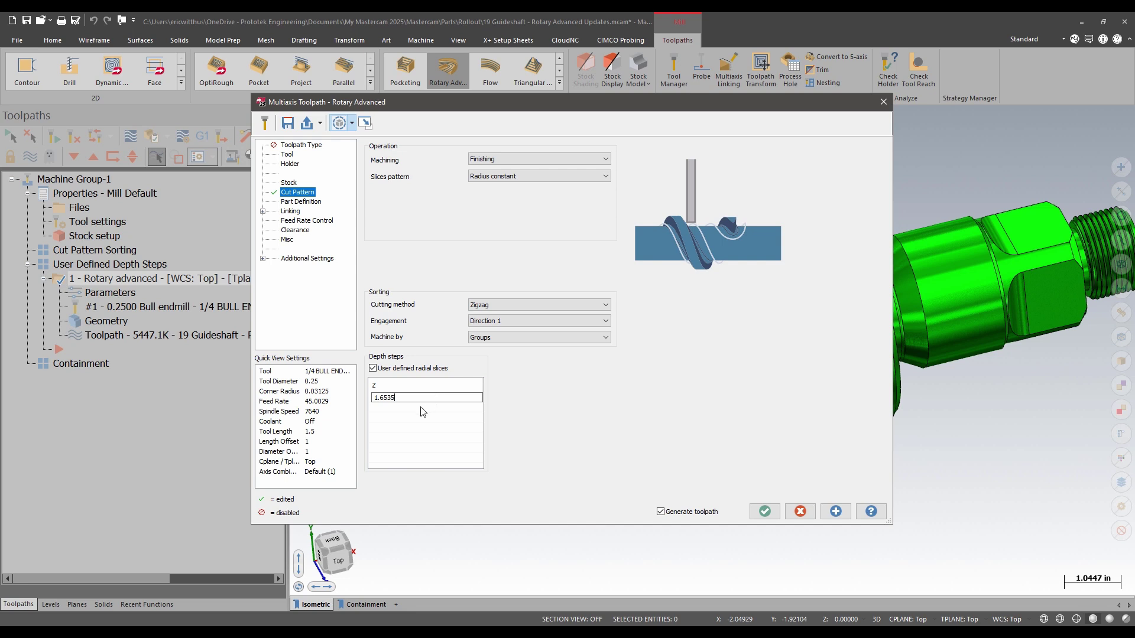
pyautogui.rightClick(421, 407)
pyautogui.click(447, 415)
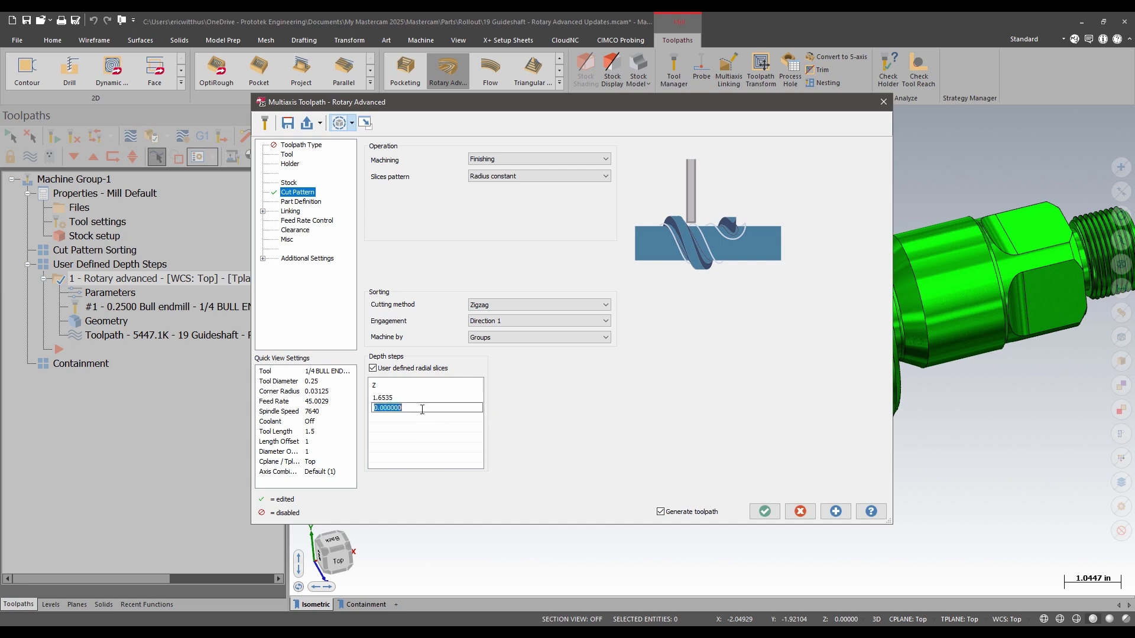
pyautogui.write('.9842')
pyautogui.click(765, 512)
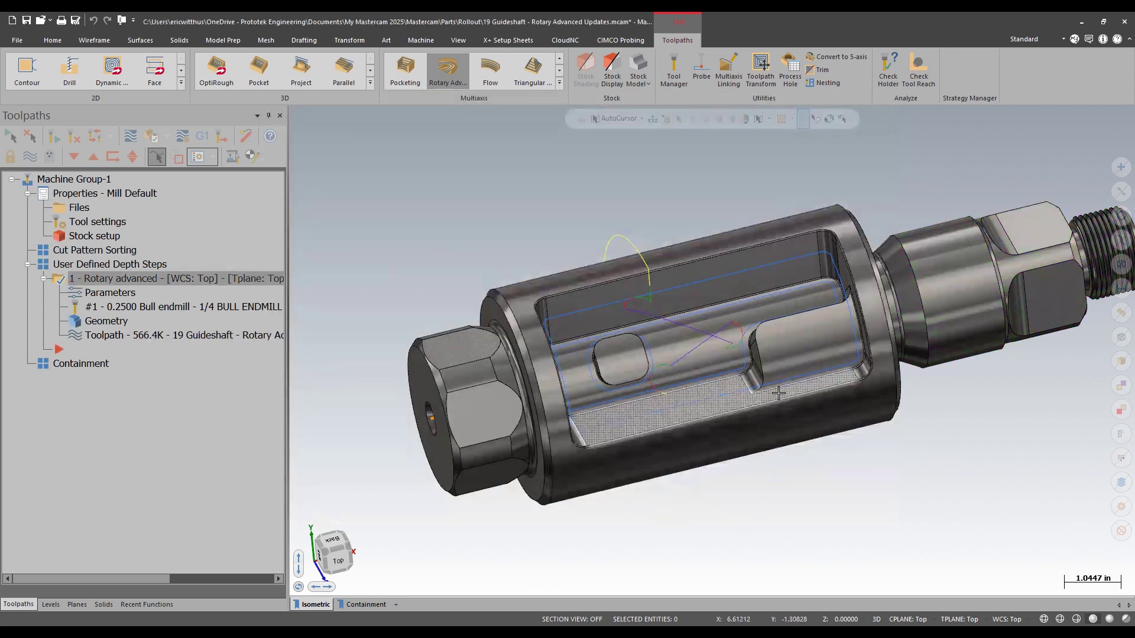
pyautogui.moveTo(781, 351)
pyautogui.mouseDown(button='middle')
pyautogui.moveTo(877, 320)
pyautogui.moveTo(476, 476)
pyautogui.mouseUp(button='middle')
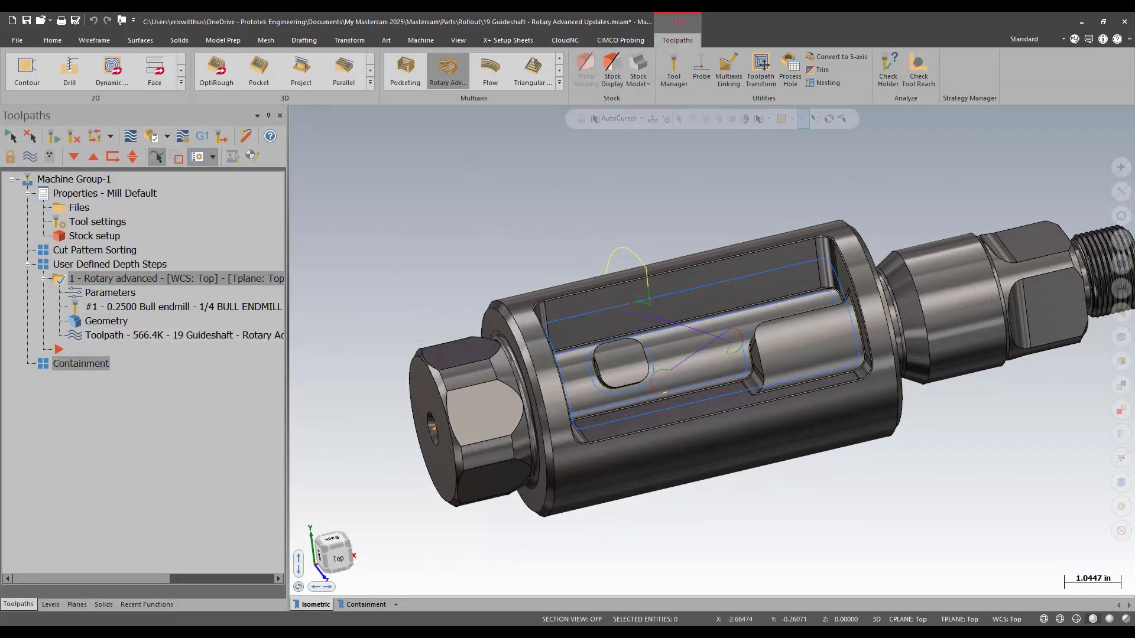
# Step: Copy the rotary operation into Containment and contain it to the rectangular chain around the pocket
pyautogui.moveTo(81, 363); pyautogui.dragTo(81, 362)
pyautogui.click(110, 378)
pyautogui.click(390, 288)
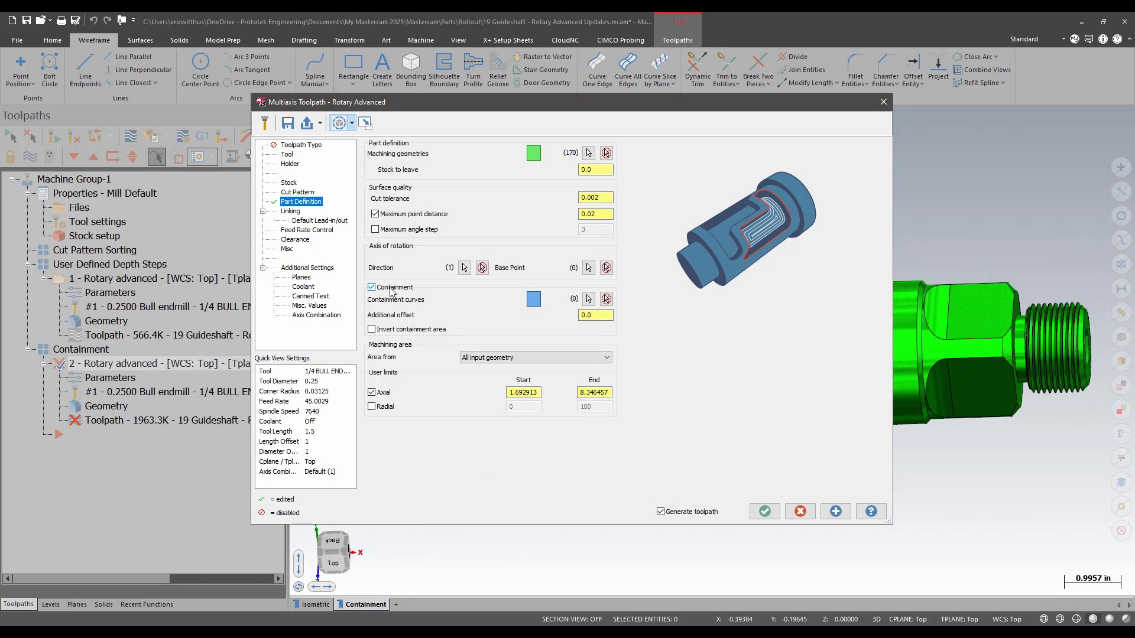
pyautogui.click(589, 299)
pyautogui.click(534, 318)
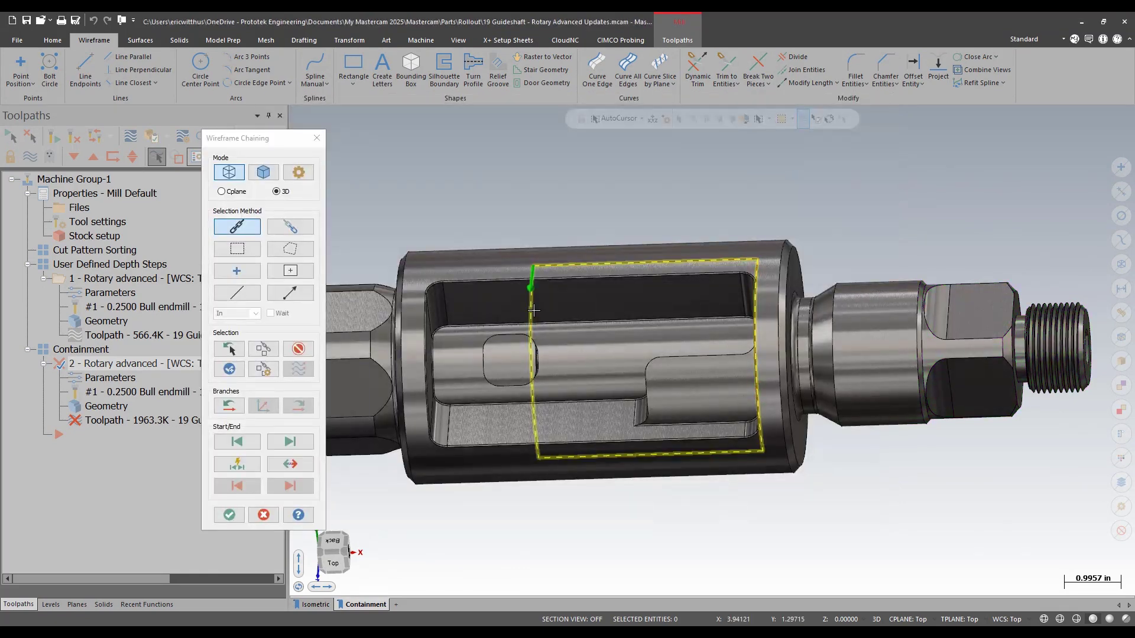
pyautogui.click(229, 515)
pyautogui.click(765, 511)
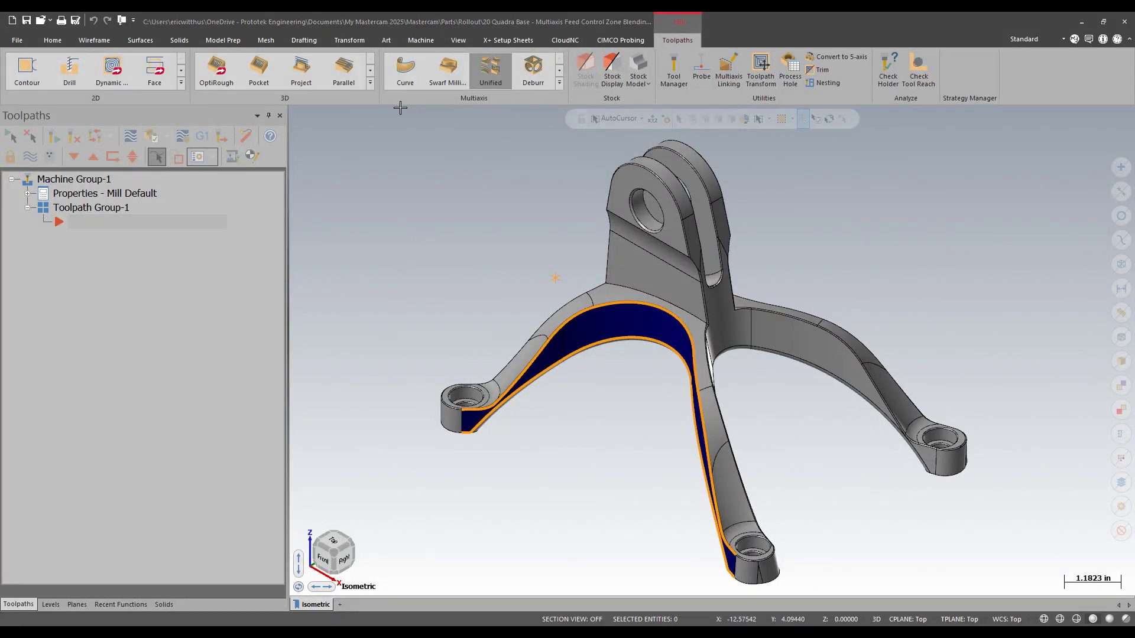
# Step: Start a Unified toolpath with the 5/16 ball endmill (tool 308) and the arm edge chain as guide
pyautogui.click(492, 76)
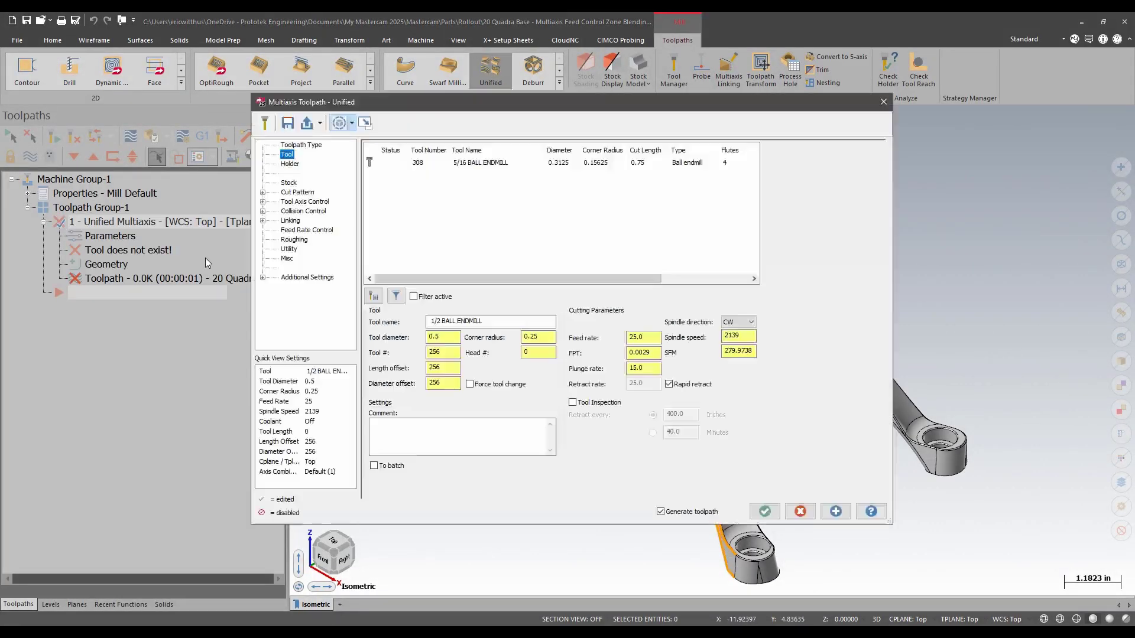
pyautogui.click(466, 163)
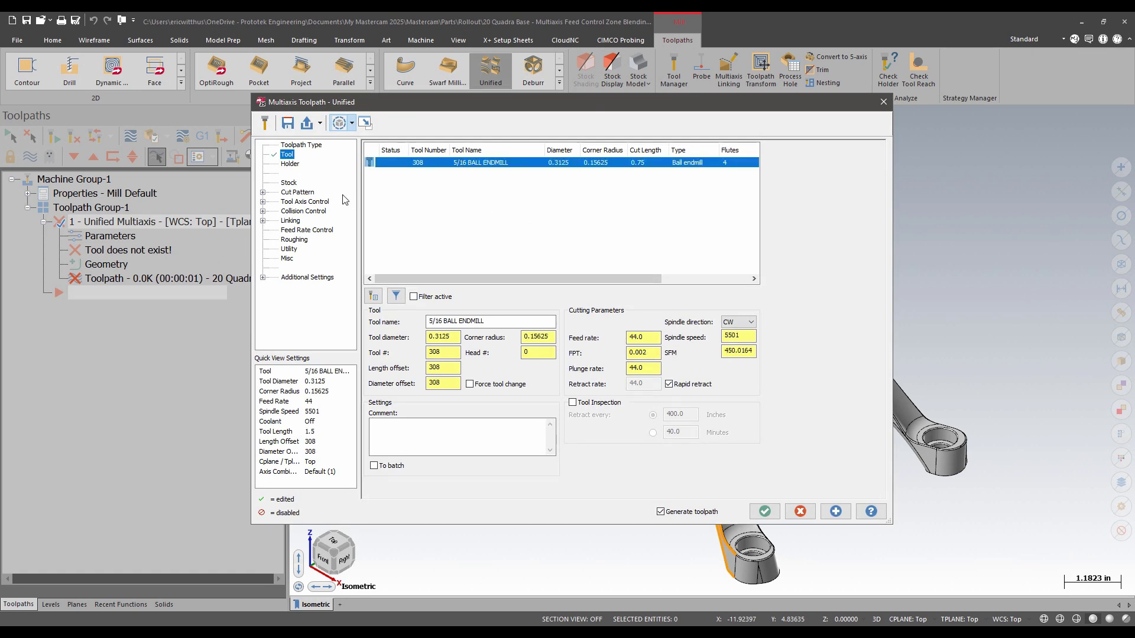
pyautogui.click(297, 193)
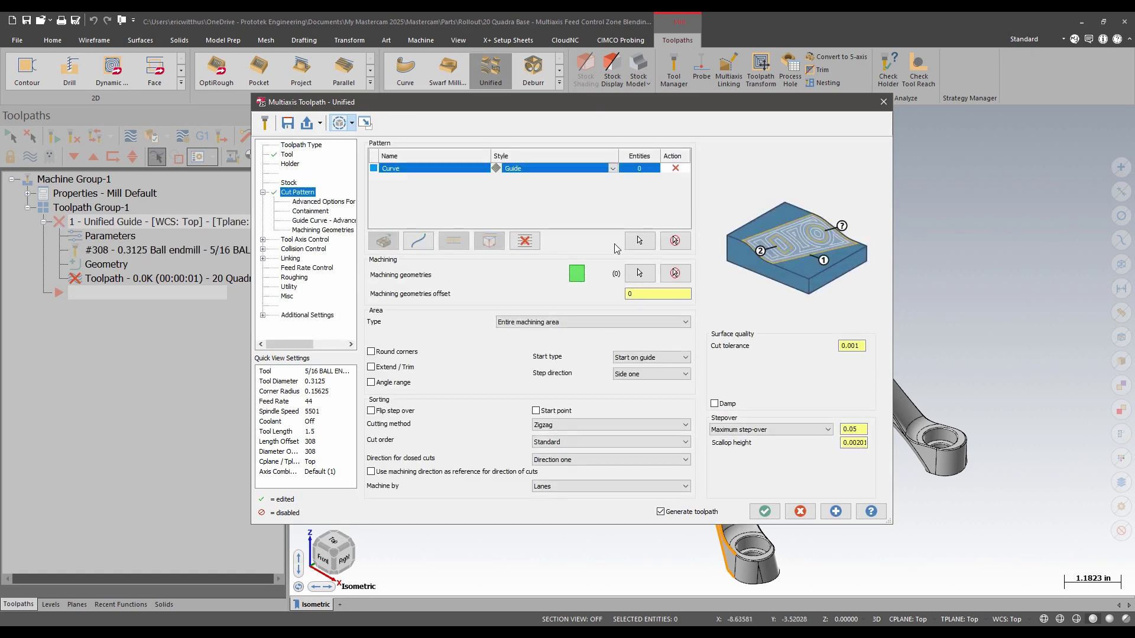
pyautogui.click(639, 241)
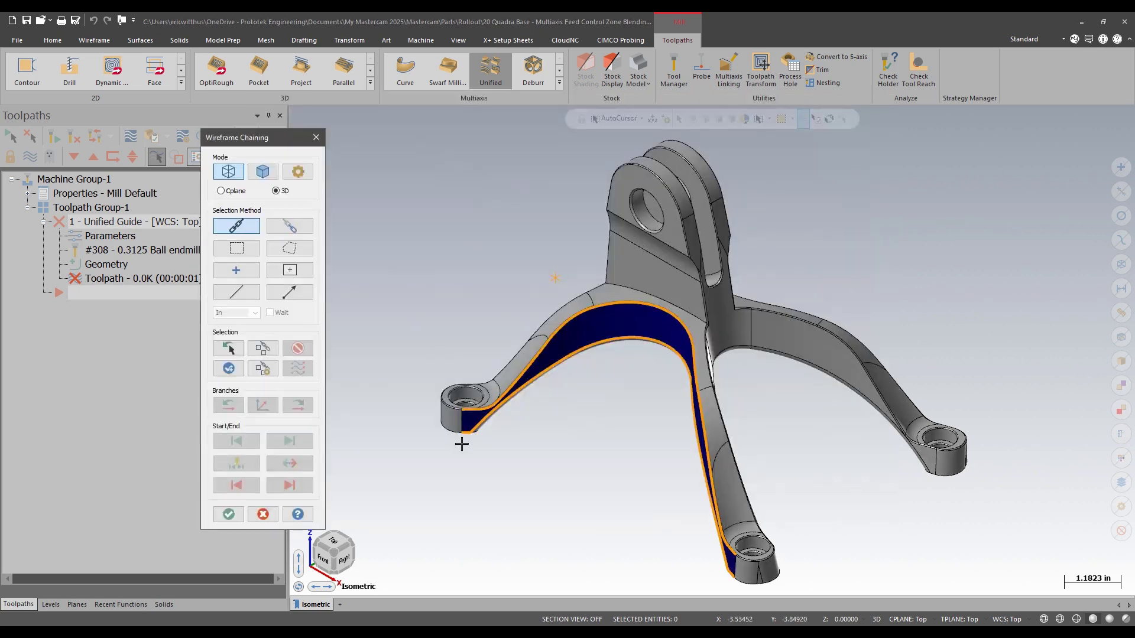
pyautogui.click(470, 438)
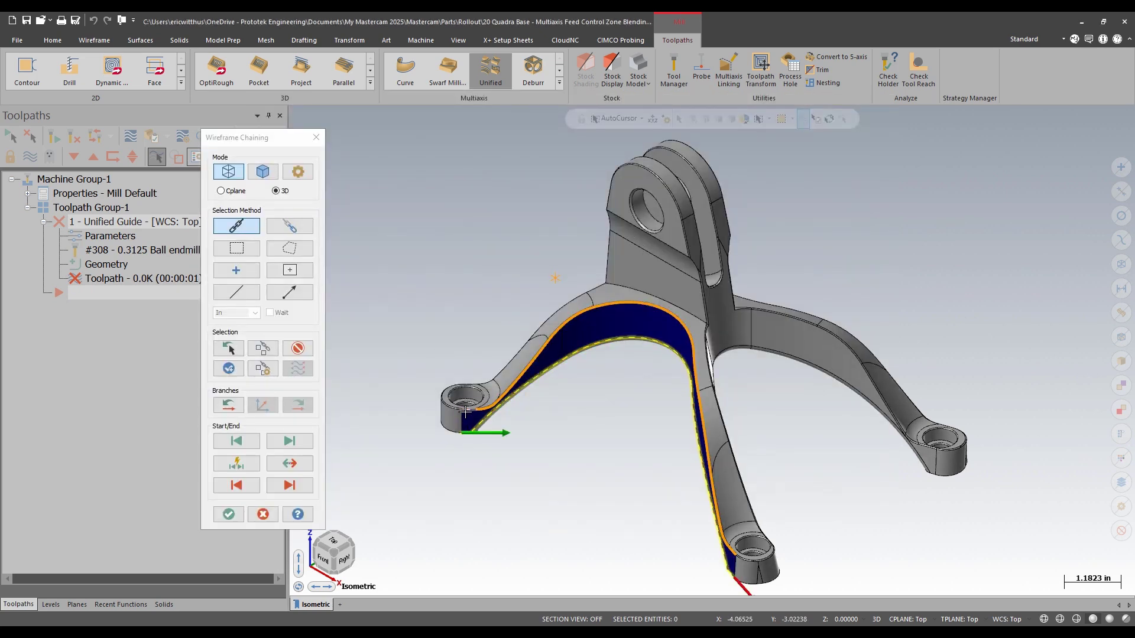
pyautogui.click(228, 514)
# Step: Select the arm inner wall and leg surfaces as the machining surfaces
pyautogui.click(637, 269)
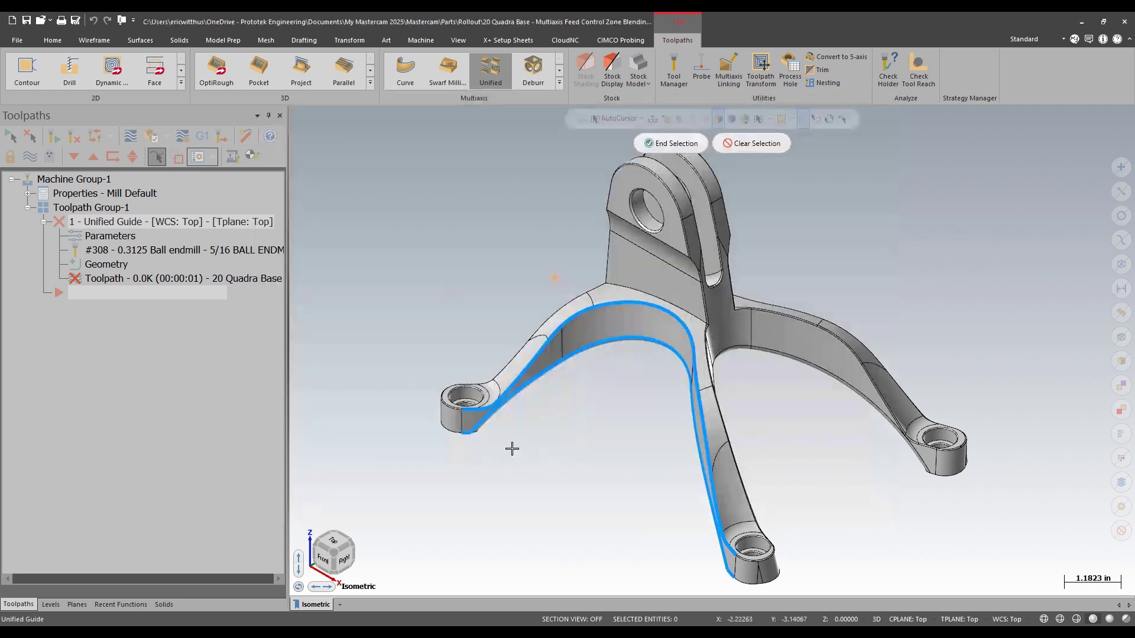
pyautogui.click(571, 340)
pyautogui.click(704, 436)
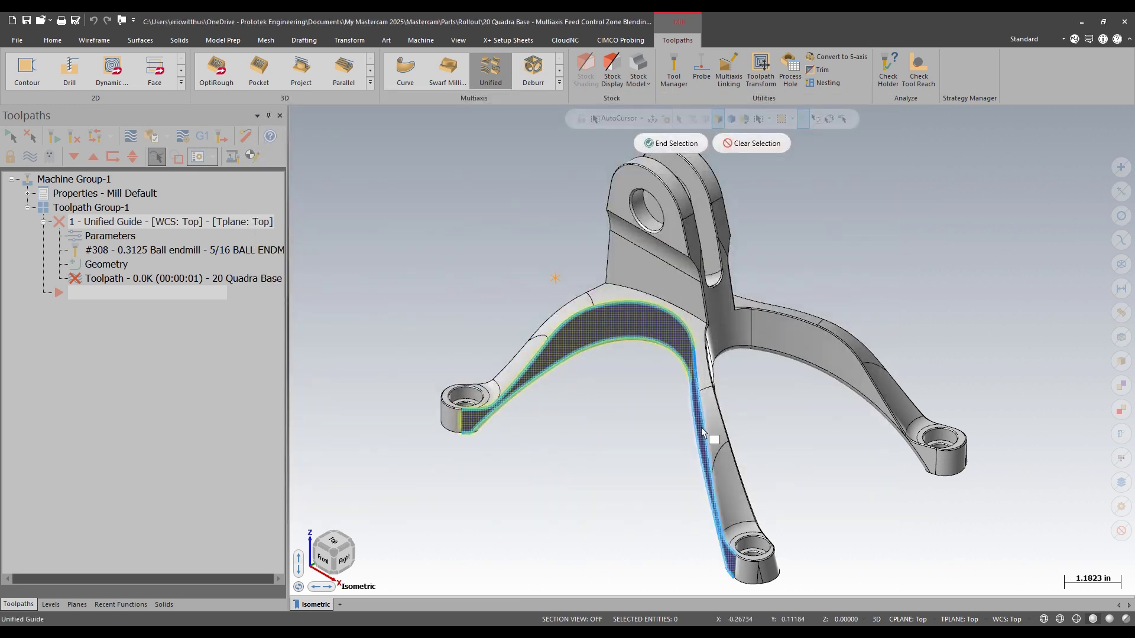
pyautogui.click(656, 143)
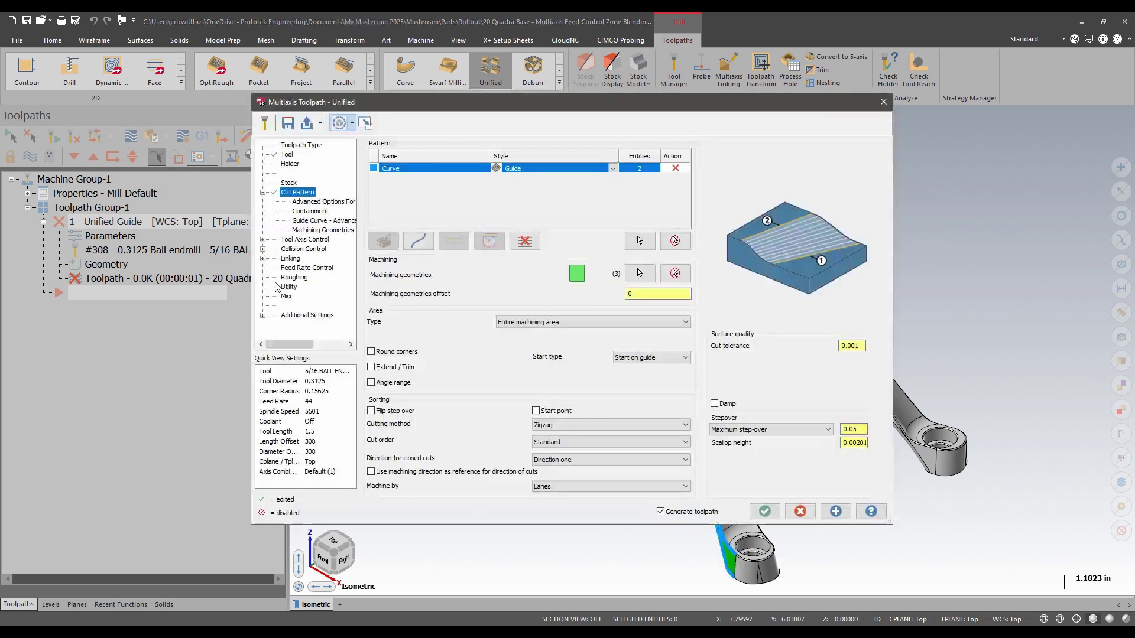
# Step: Set tool axis control to From point and pick the tilt point
pyautogui.click(318, 239)
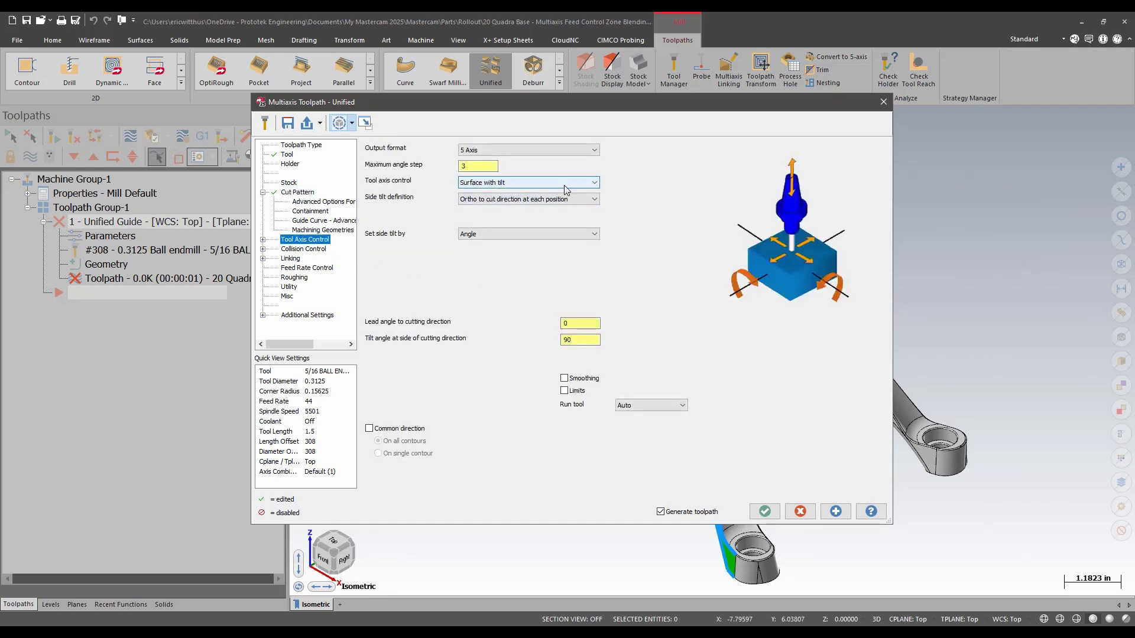
pyautogui.click(563, 184)
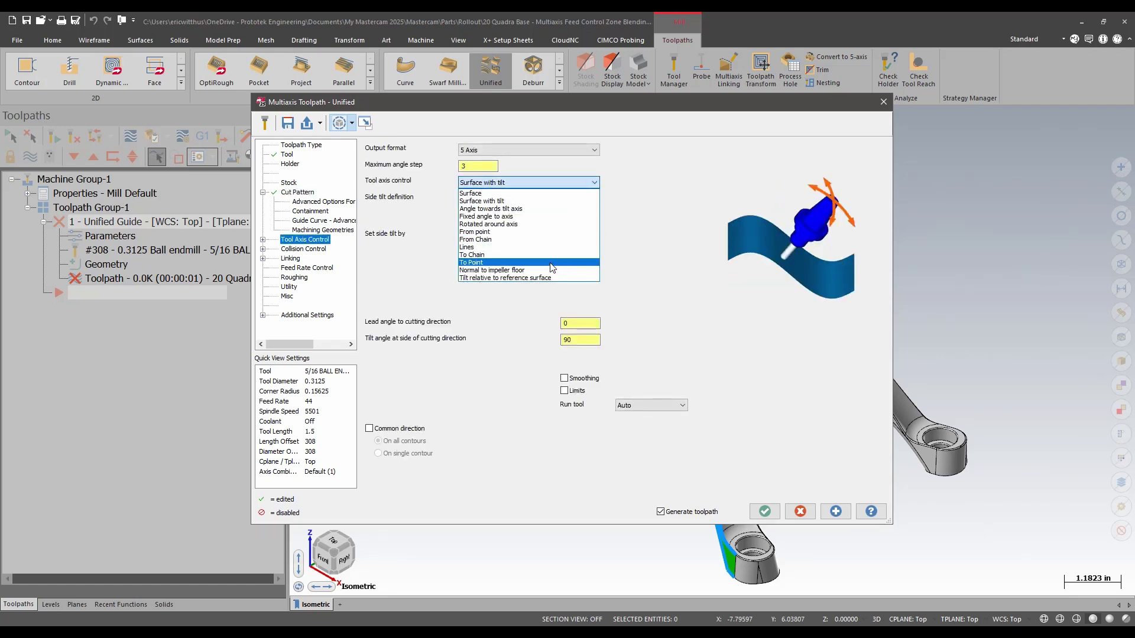
pyautogui.click(549, 232)
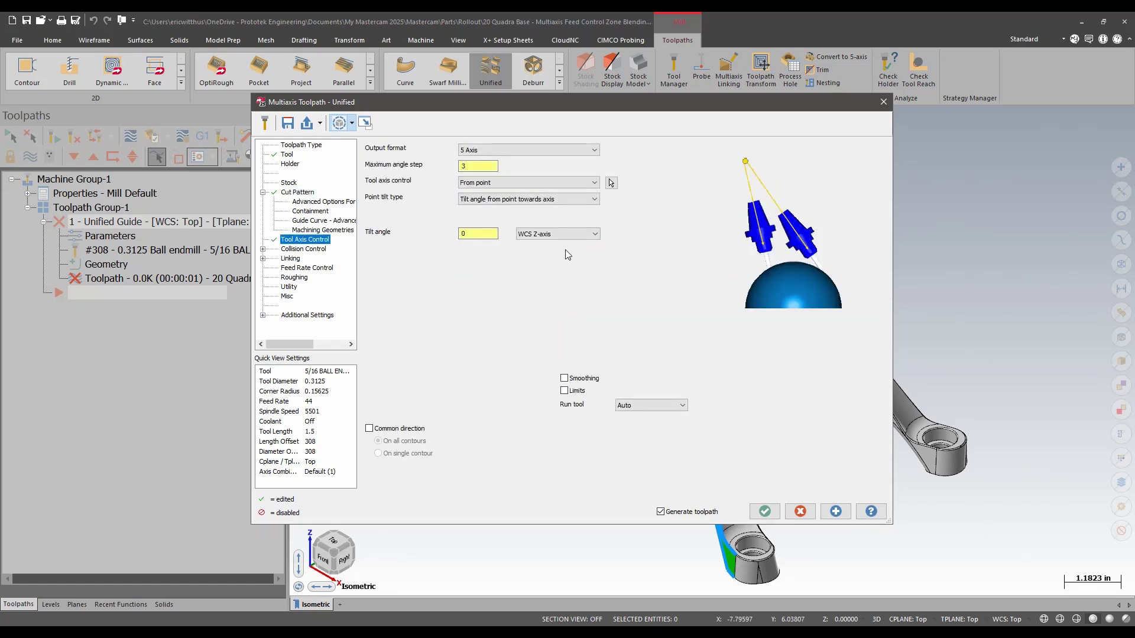
pyautogui.click(611, 184)
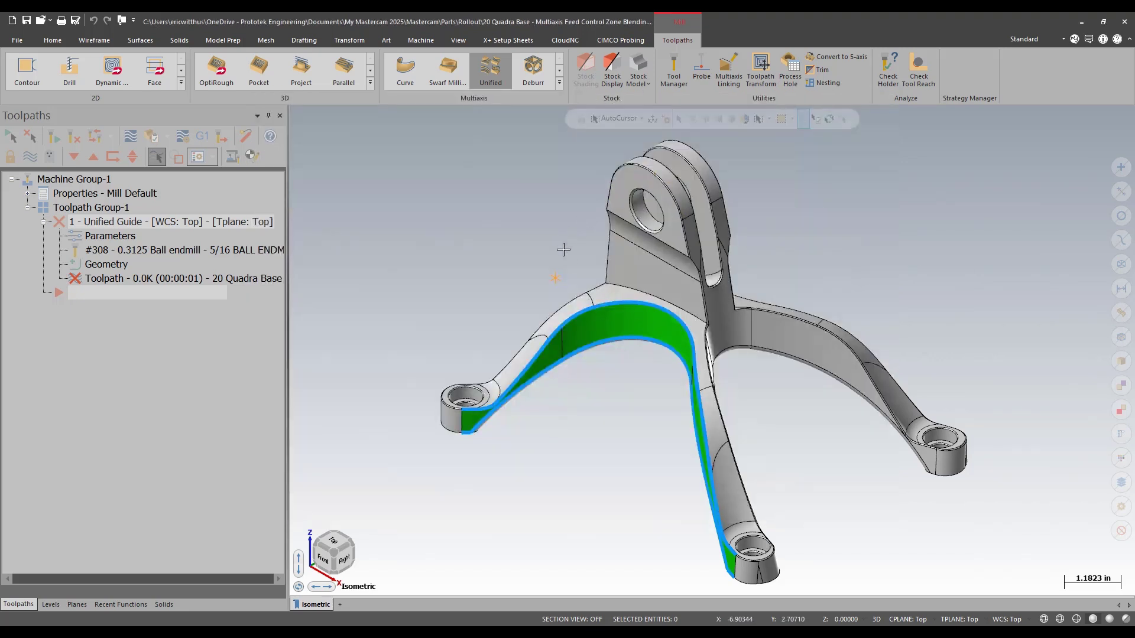
pyautogui.click(559, 279)
# Step: Enable the feed control zone with 20% inside feed and blending distance 1, then regenerate
pyautogui.click(298, 269)
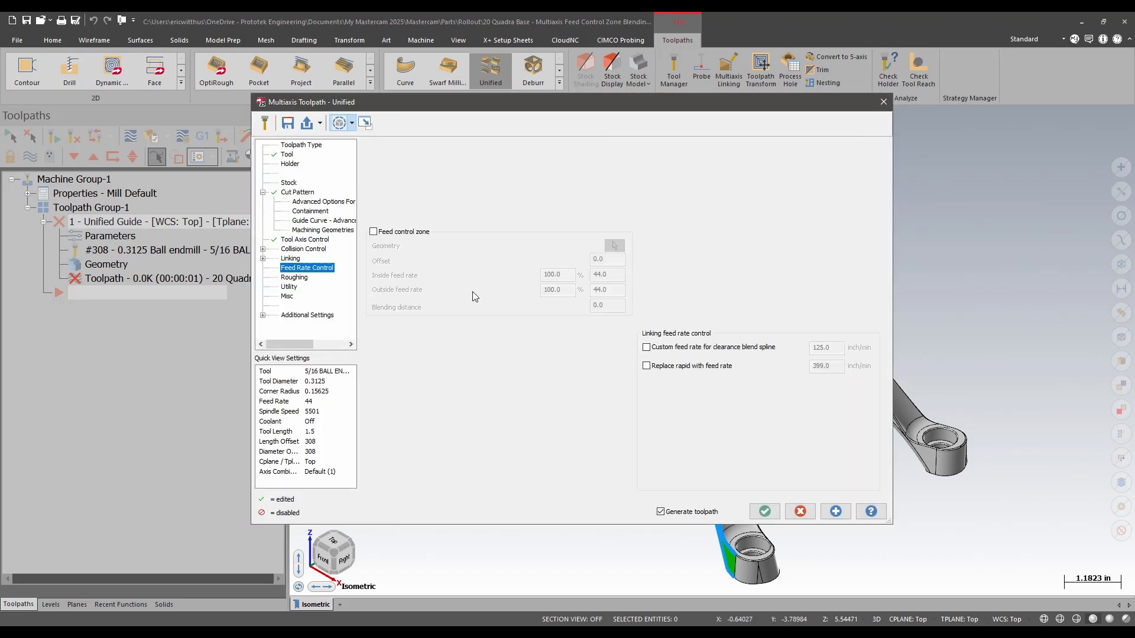
pyautogui.click(373, 232)
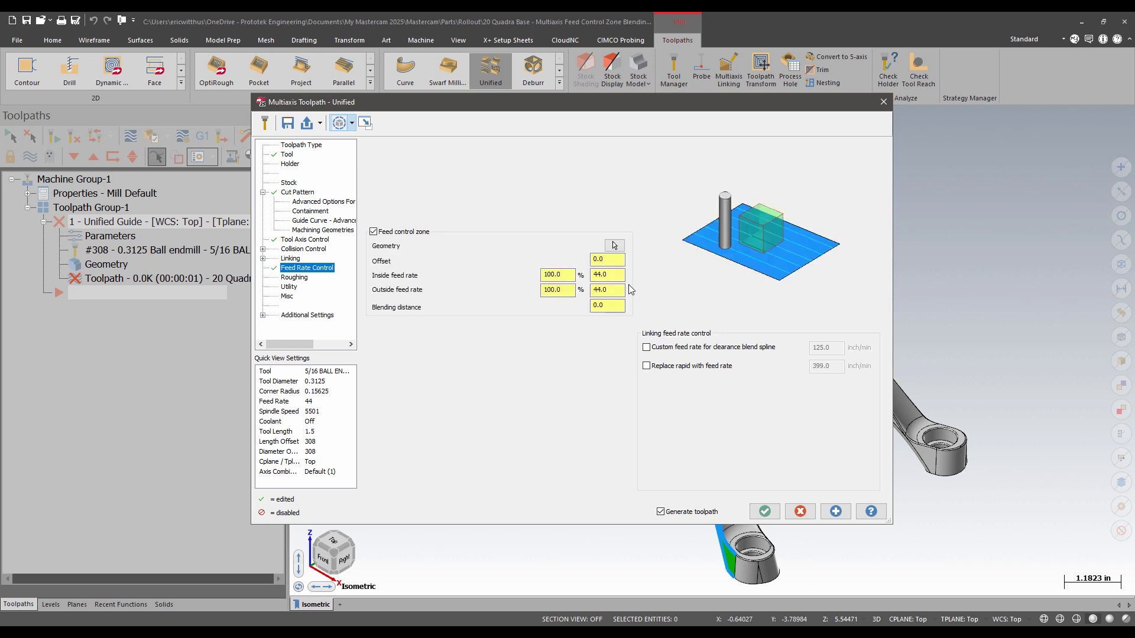
pyautogui.click(614, 245)
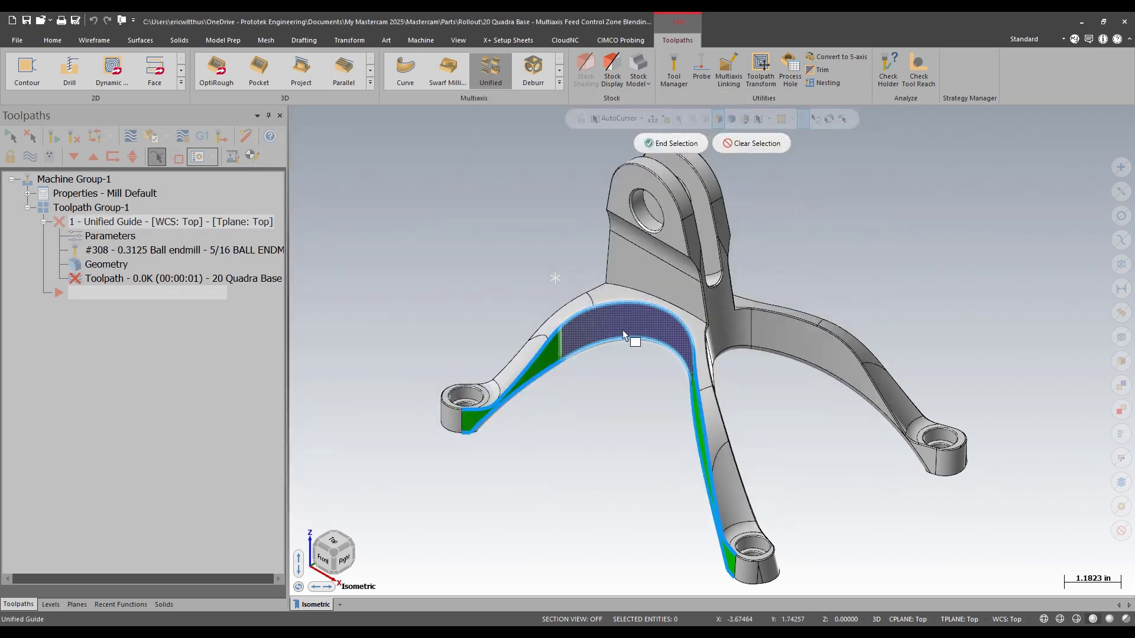
pyautogui.click(670, 143)
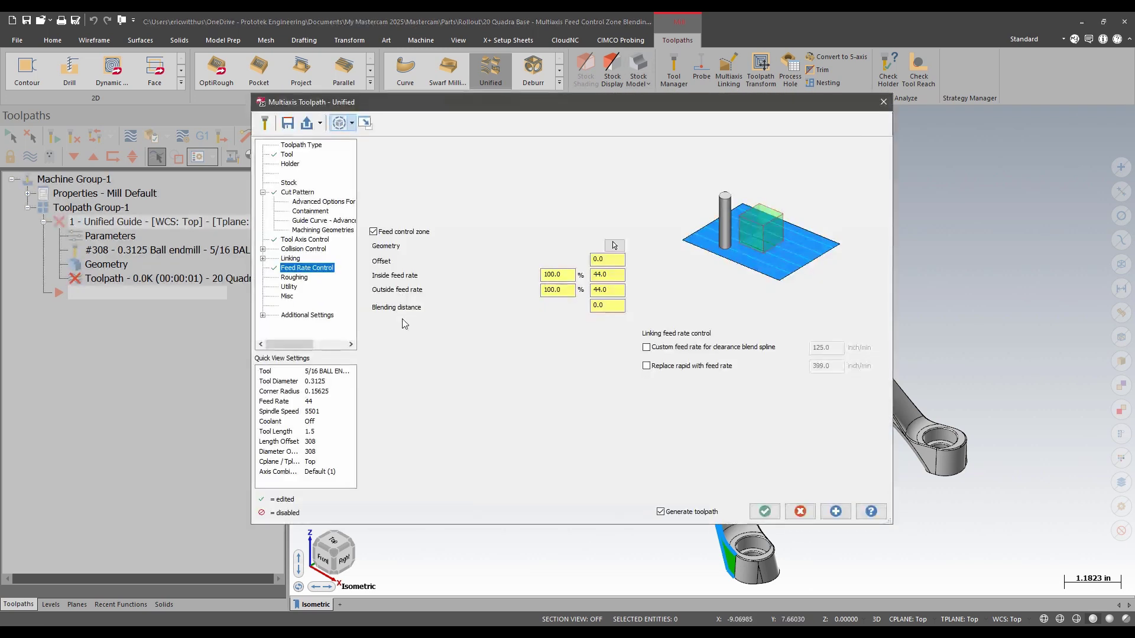
pyautogui.doubleClick(572, 274)
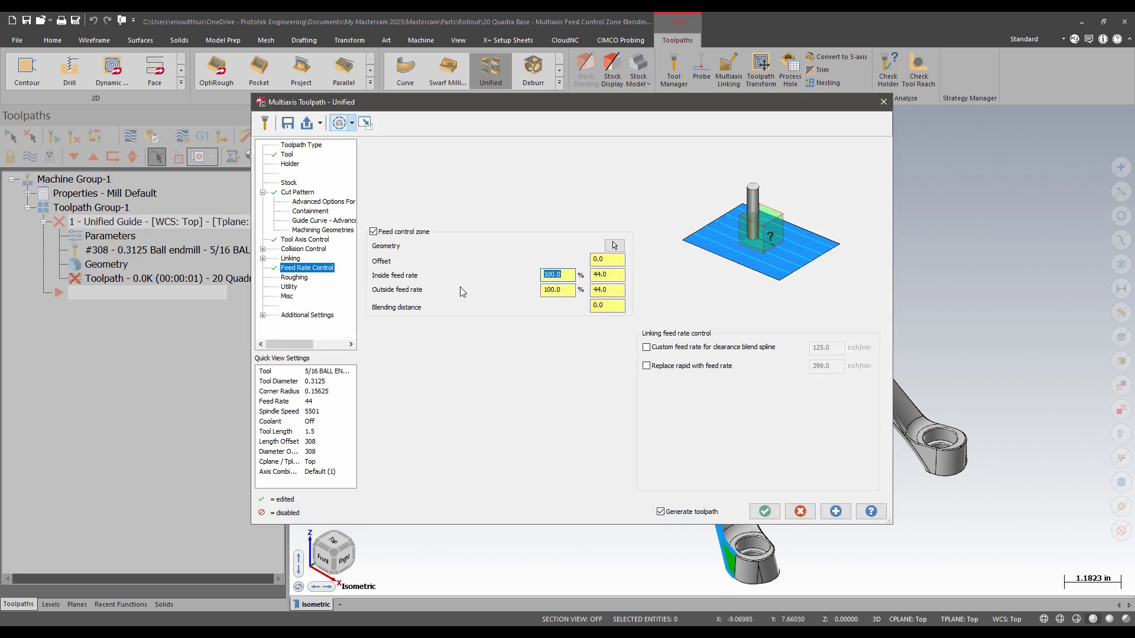
pyautogui.write('20')
pyautogui.press('Tab')
pyautogui.press('Tab')
pyautogui.press('Tab')
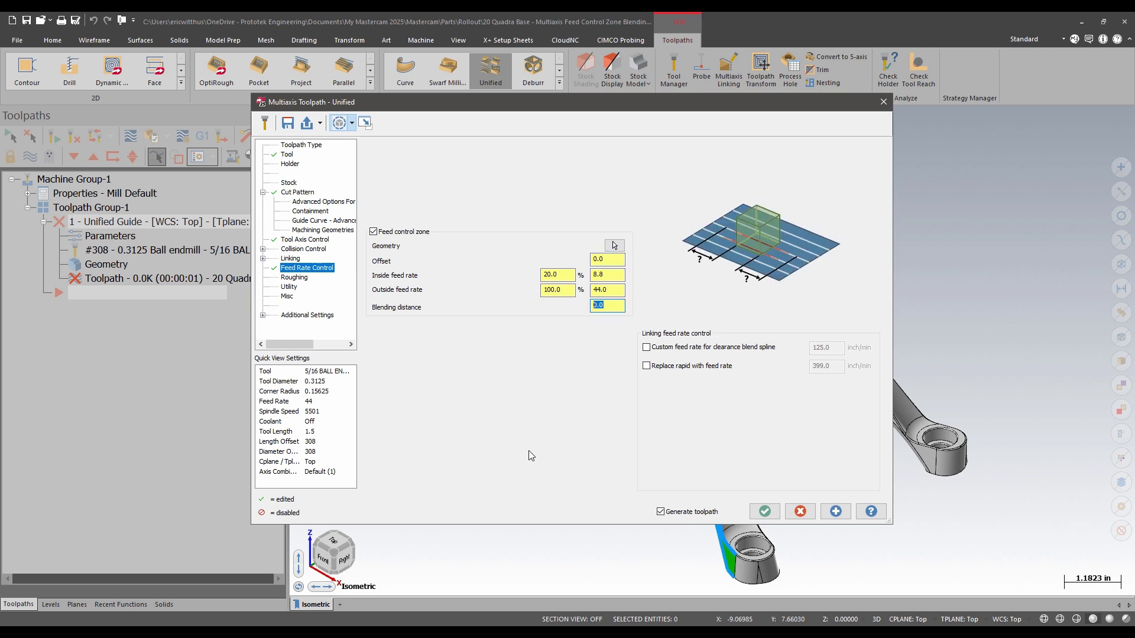
pyautogui.write('1')
pyautogui.click(764, 511)
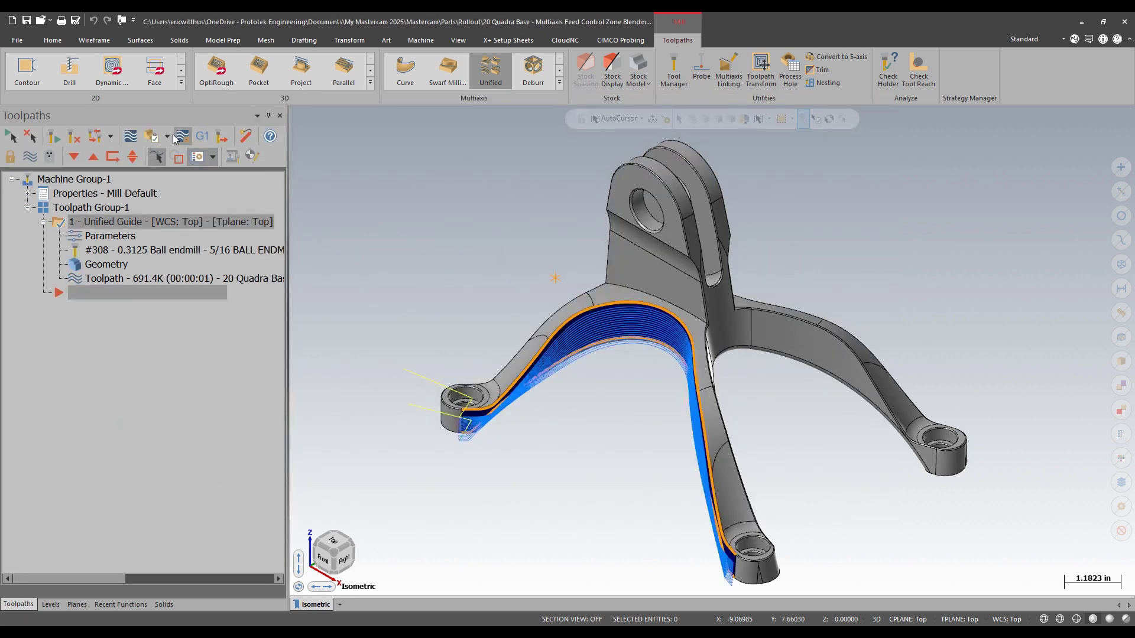
# Step: Backplot the Unified Guide toolpath and advance into the zone to confirm the 8.8 feedrate
pyautogui.click(178, 137)
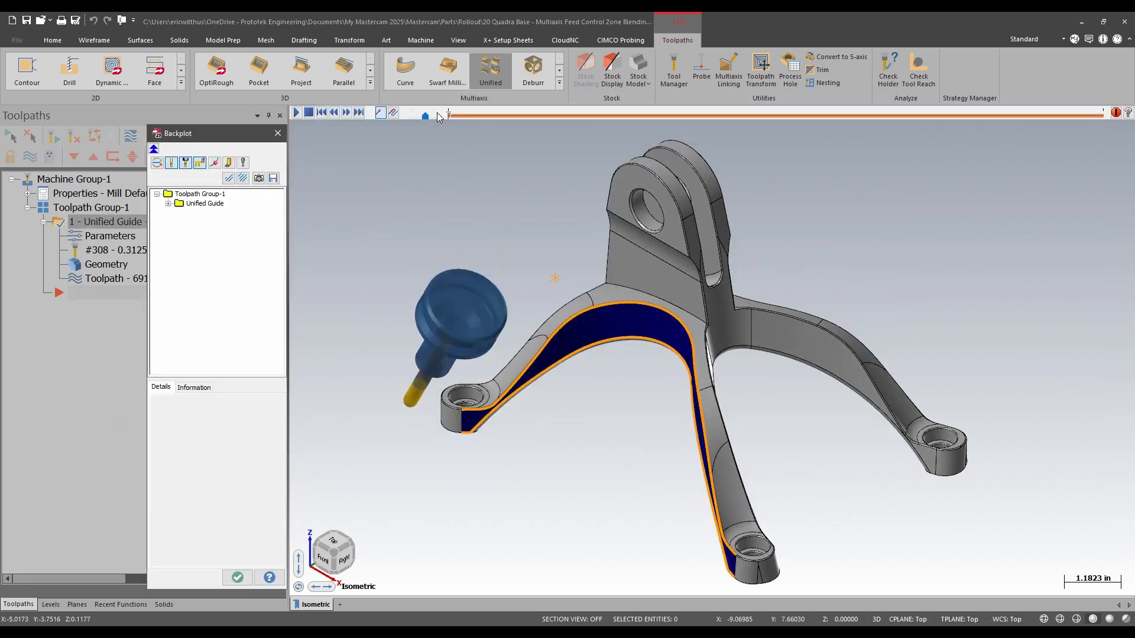
pyautogui.moveTo(448, 113); pyautogui.dragTo(450, 116)
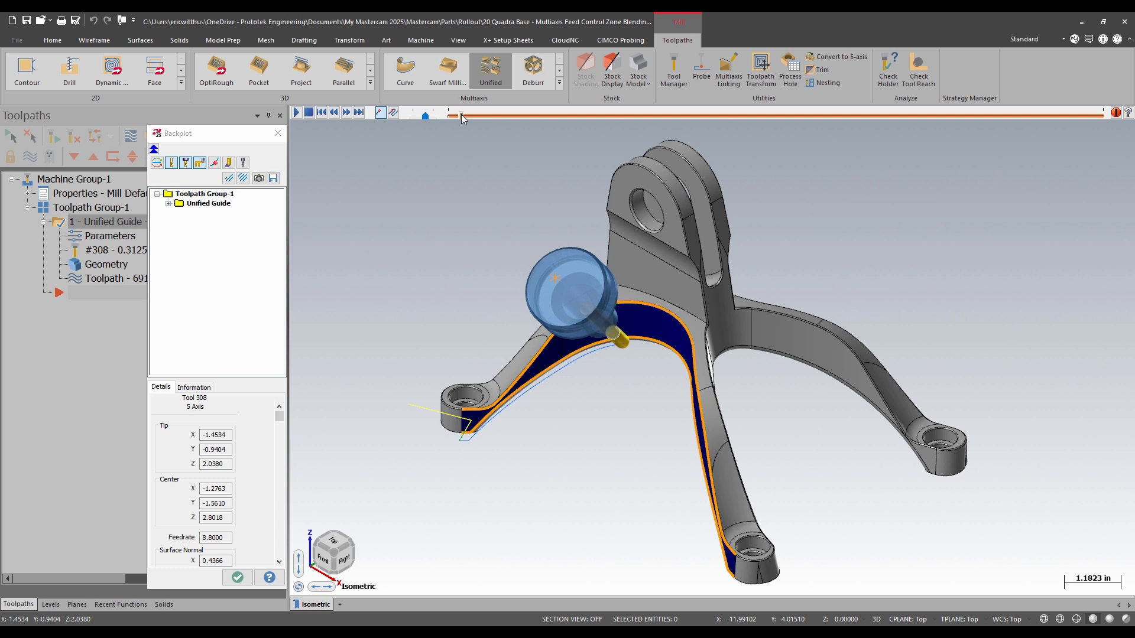
pyautogui.moveTo(460, 115); pyautogui.dragTo(475, 116)
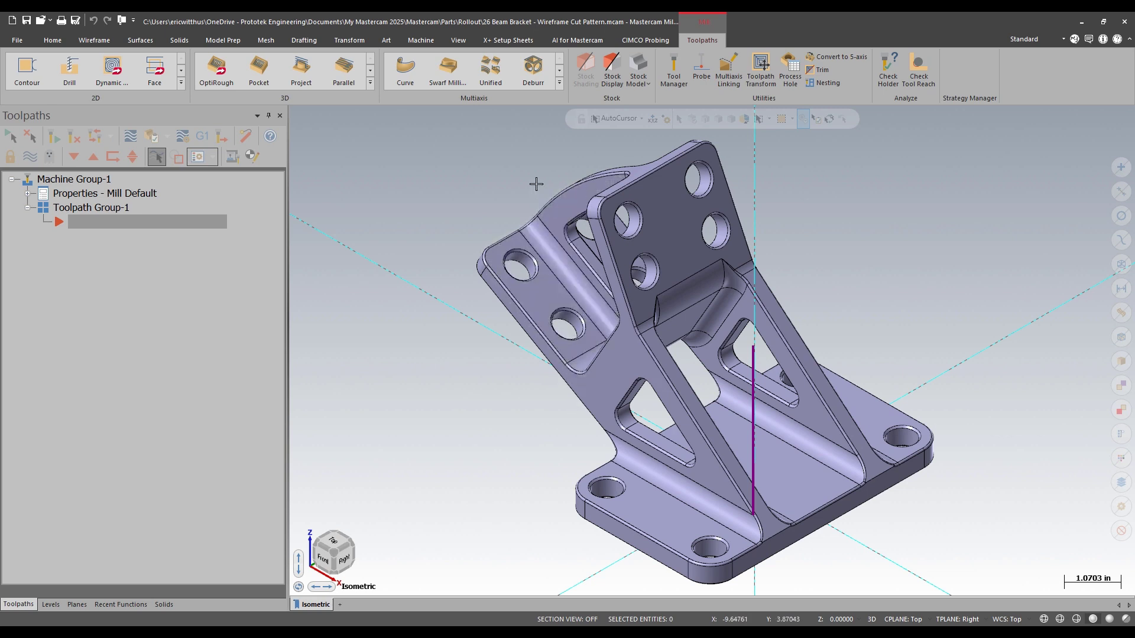
# Step: Create a Unified toolpath with tool 312 16MM BALL ENDMILL and a Curve pattern row in Wireframe style
pyautogui.click(488, 75)
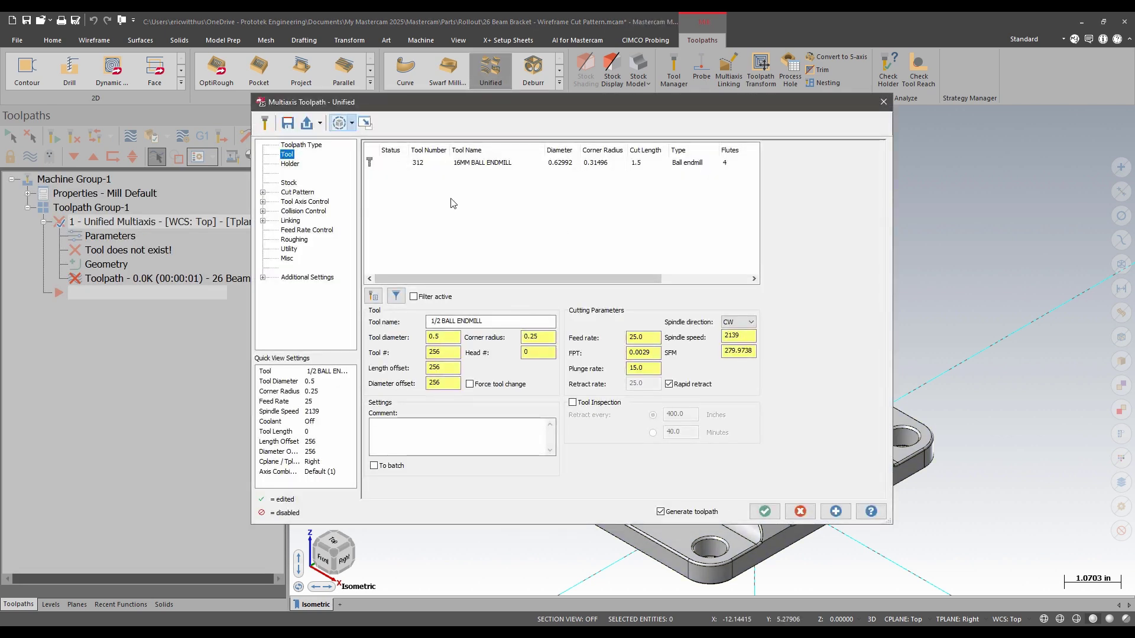
pyautogui.click(475, 162)
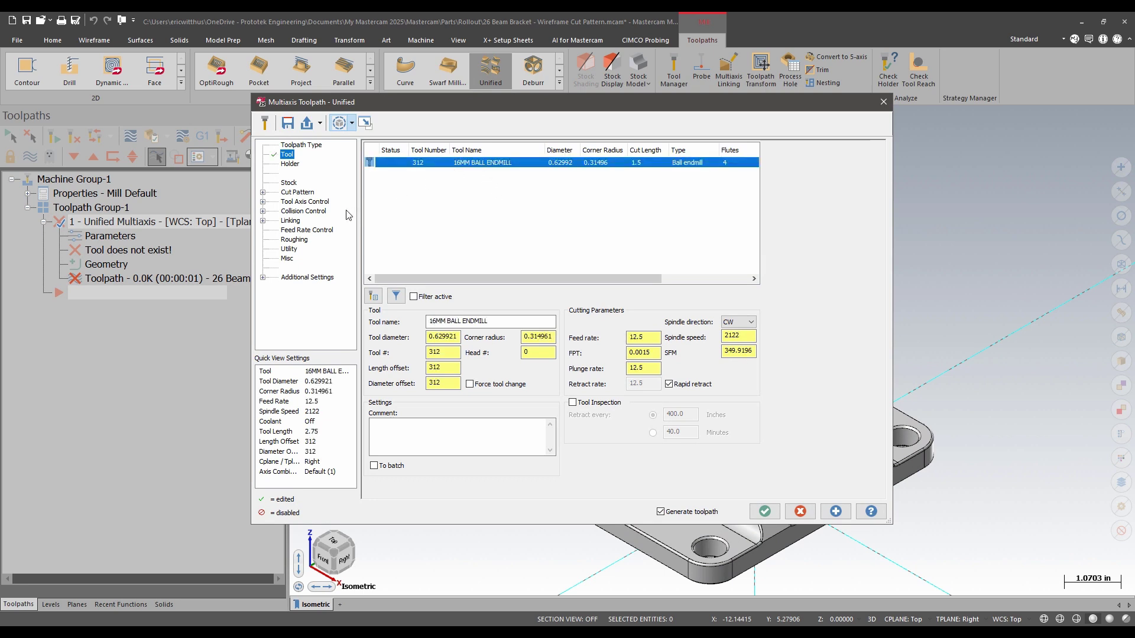
pyautogui.click(298, 192)
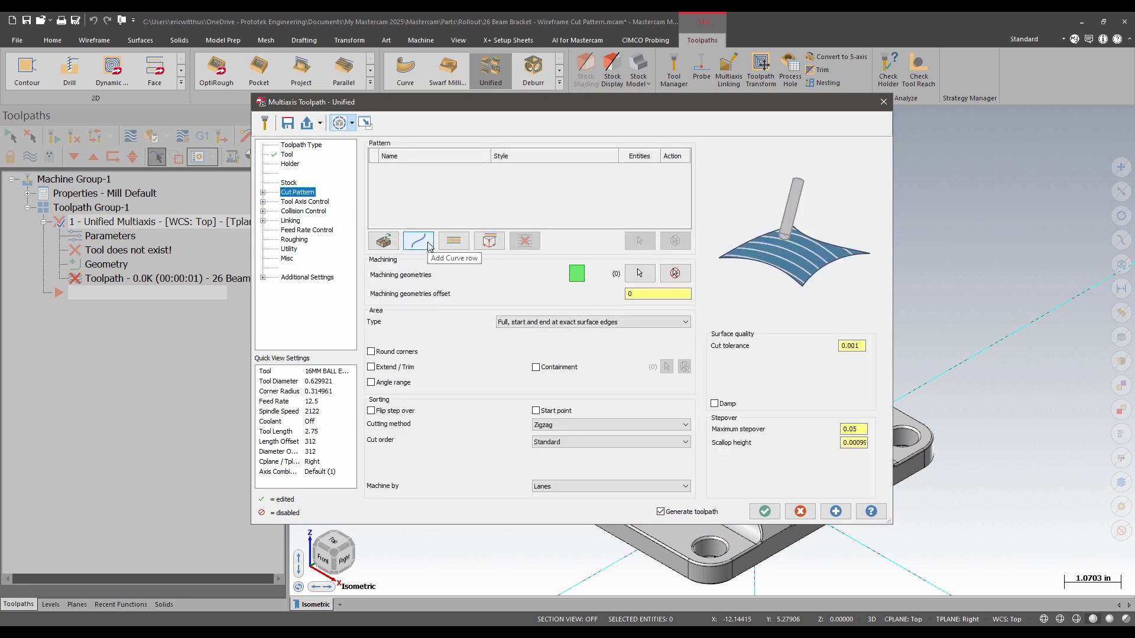
pyautogui.click(427, 243)
pyautogui.click(612, 170)
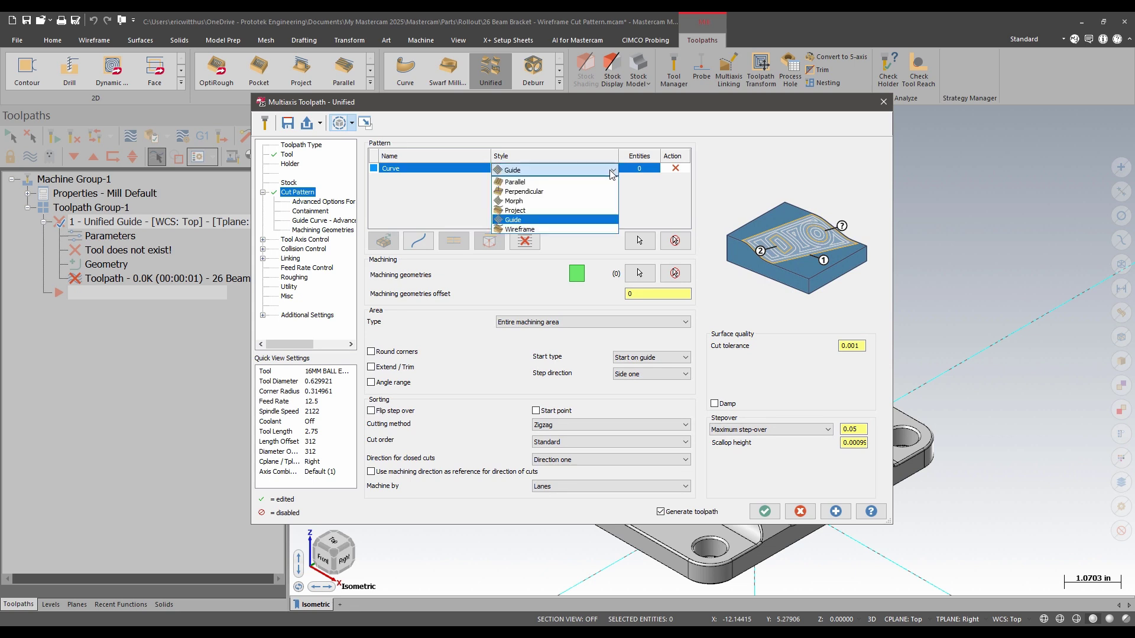
pyautogui.click(521, 229)
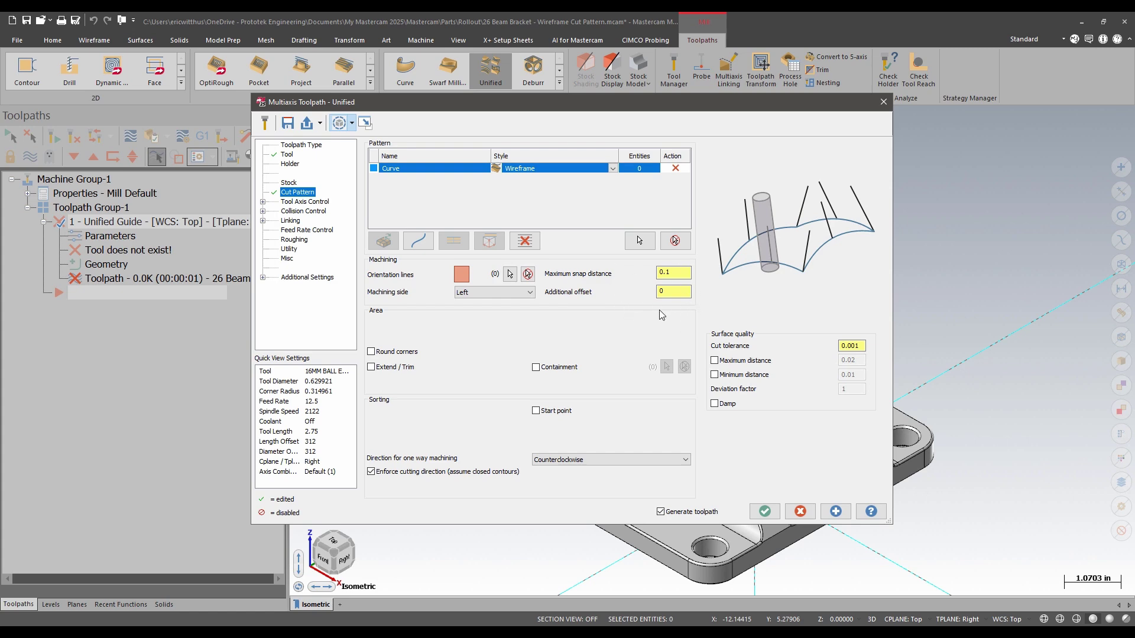
# Step: Solid-chain one bracket edge as the curve and pick the vertical purple line as orientation line
pyautogui.click(640, 240)
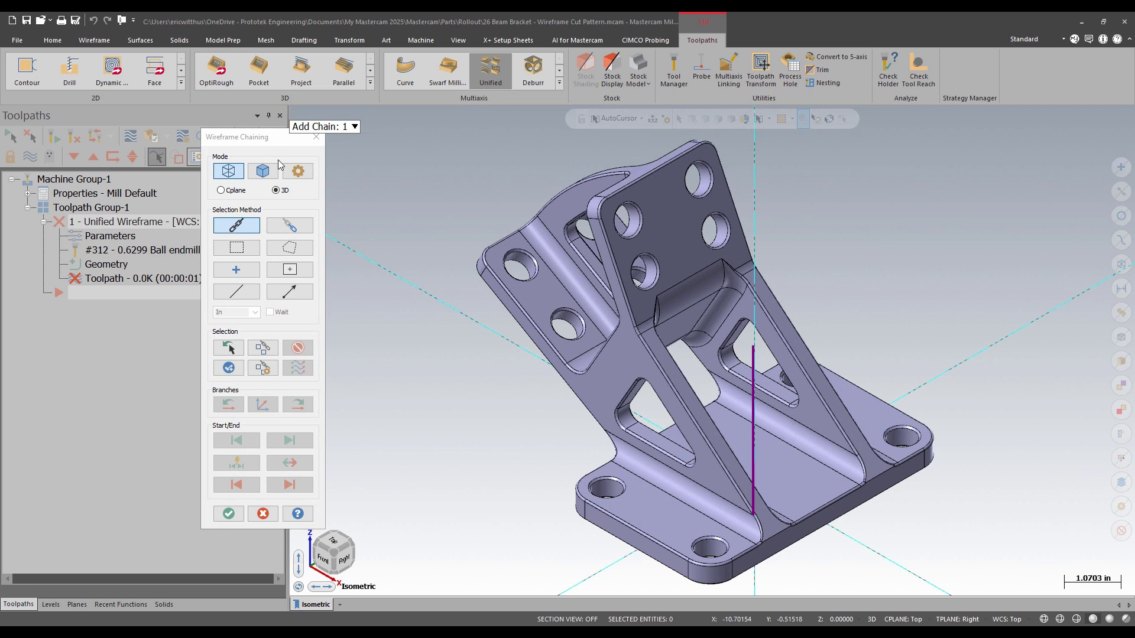
pyautogui.click(262, 171)
pyautogui.click(622, 443)
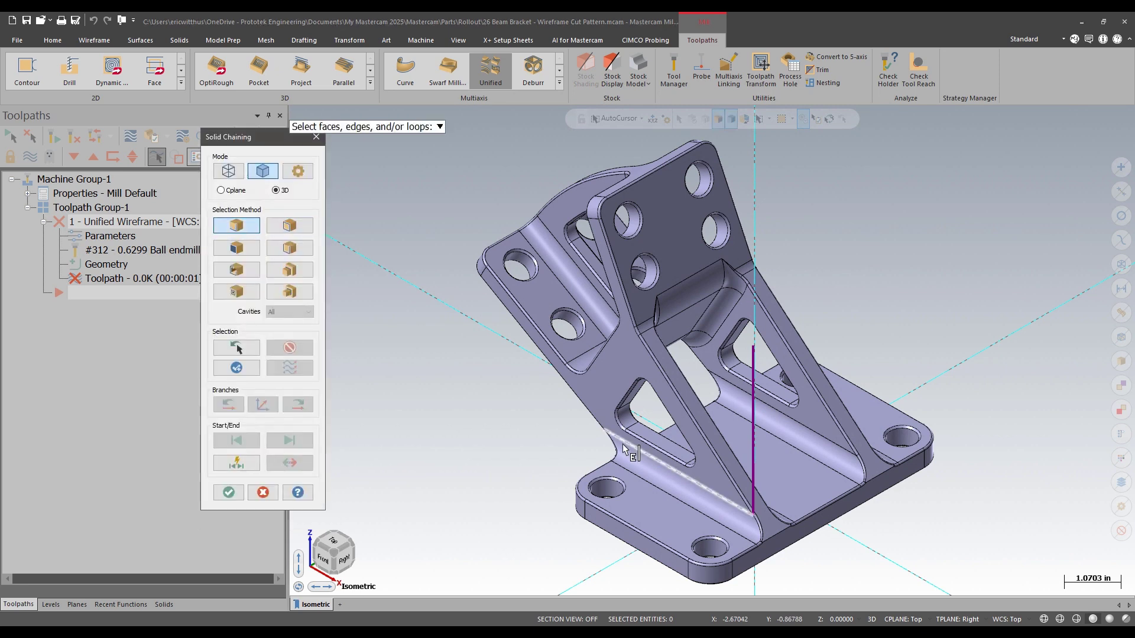
pyautogui.click(217, 493)
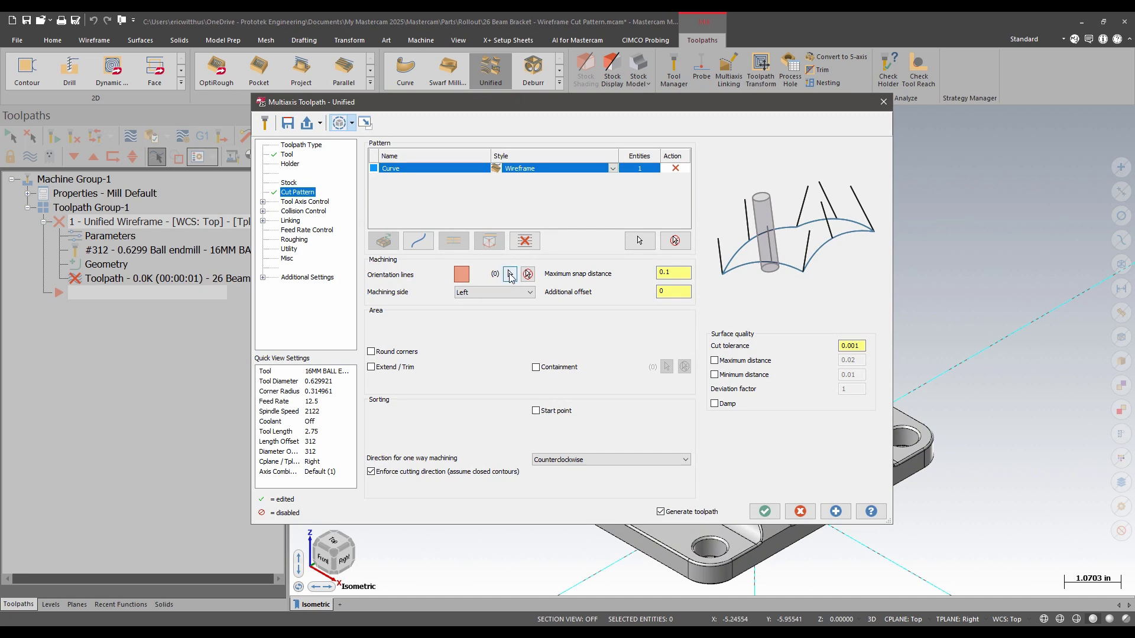
pyautogui.click(510, 275)
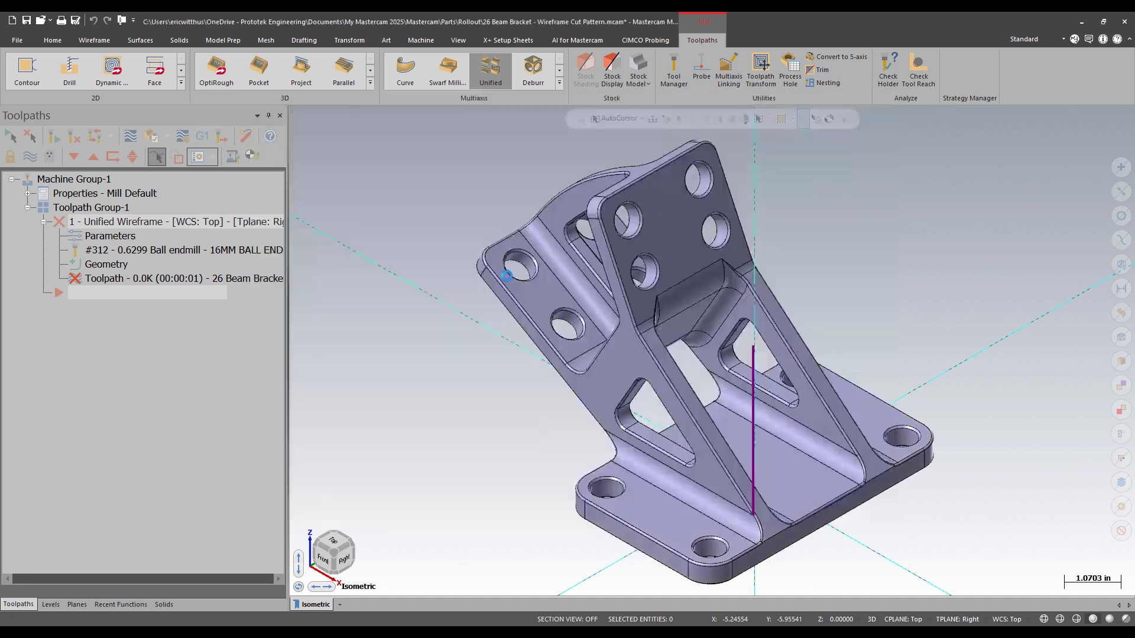
pyautogui.click(754, 507)
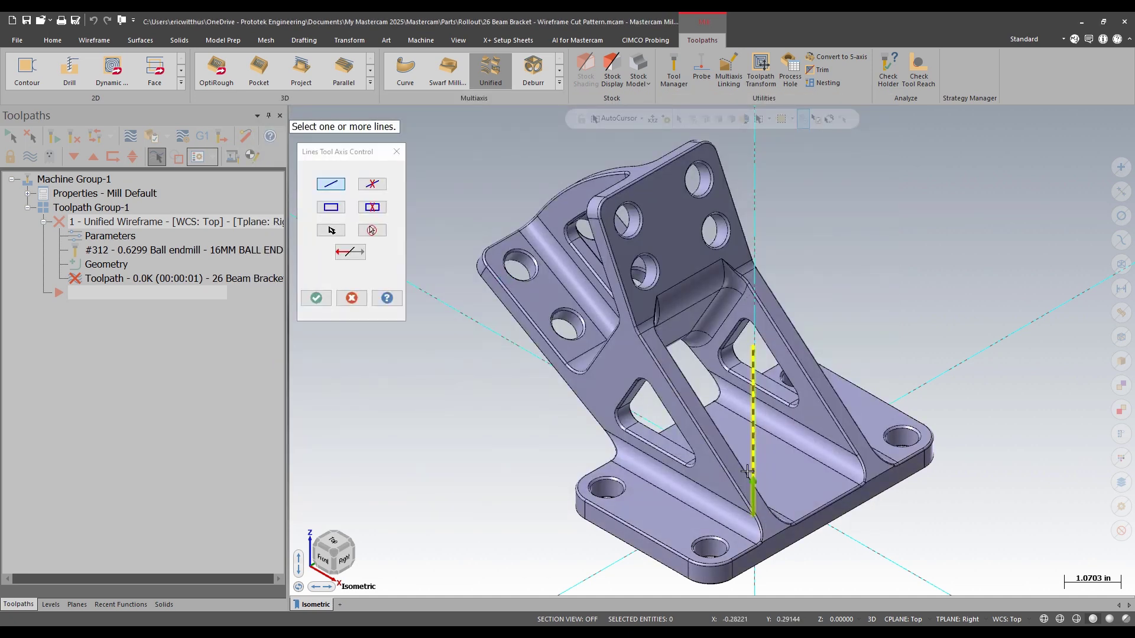
pyautogui.click(316, 298)
# Step: Keep machining side Right and review the 0.1 maximum snap distance and additional offset
pyautogui.click(494, 292)
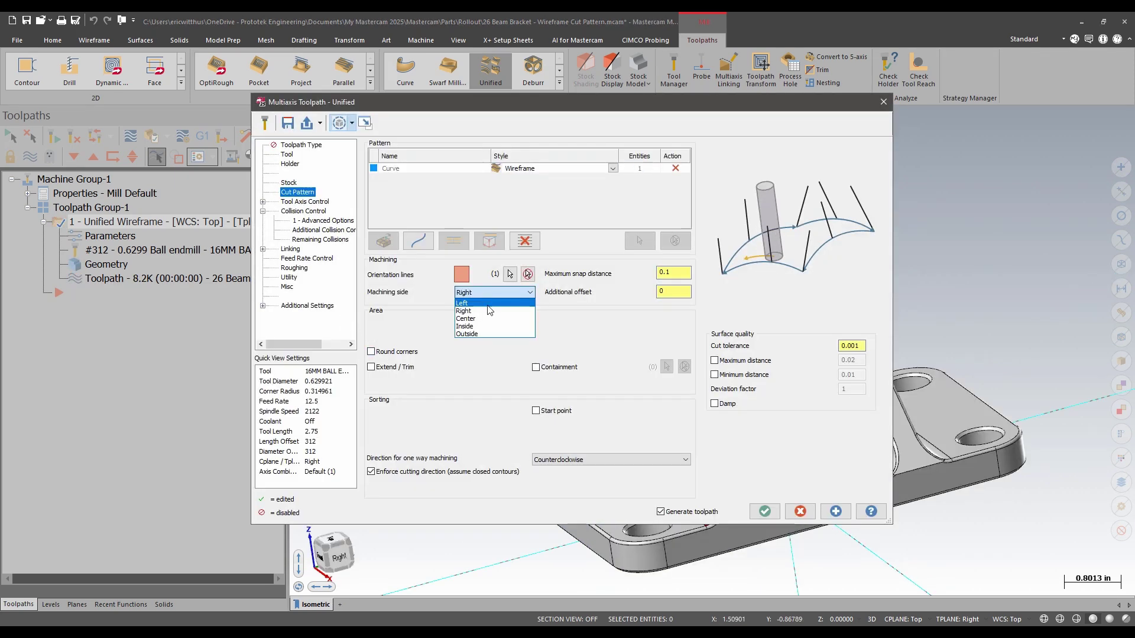
pyautogui.click(478, 294)
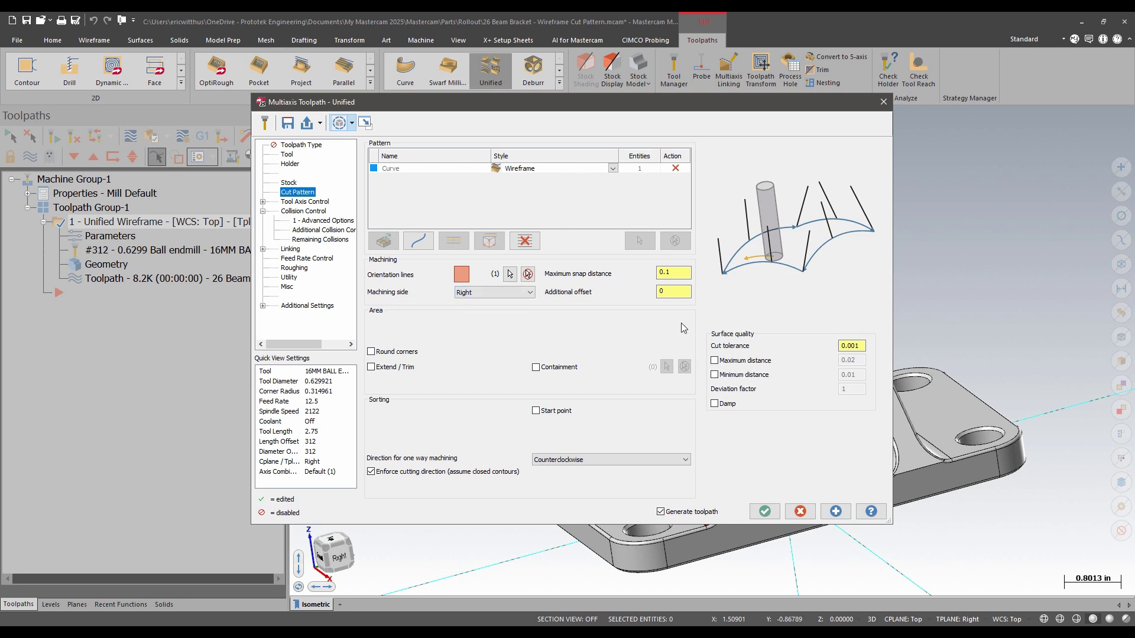
pyautogui.click(677, 273)
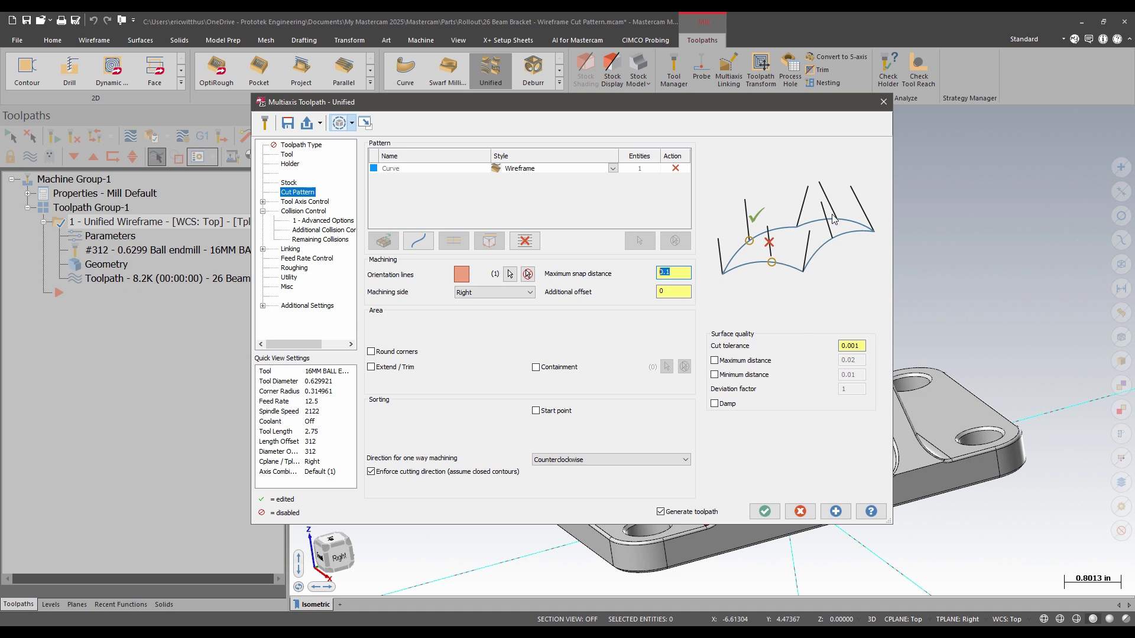
pyautogui.click(648, 294)
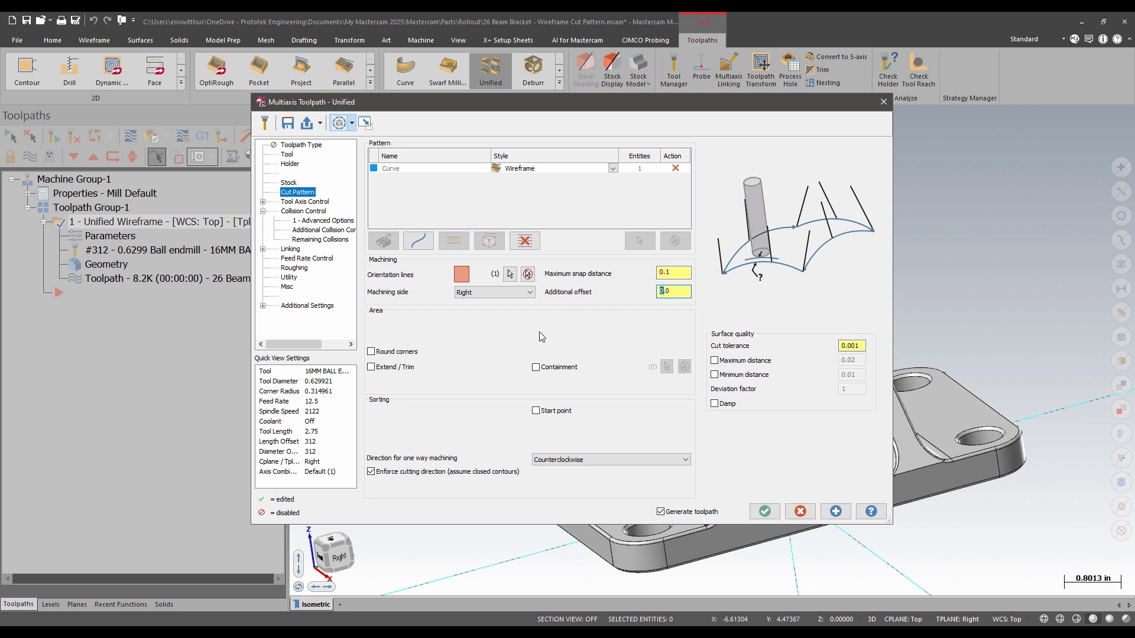
# Step: Keep tool axis control on Orientation lines with a 60 tilt away from line, then check Collision Control
pyautogui.click(314, 202)
pyautogui.click(558, 186)
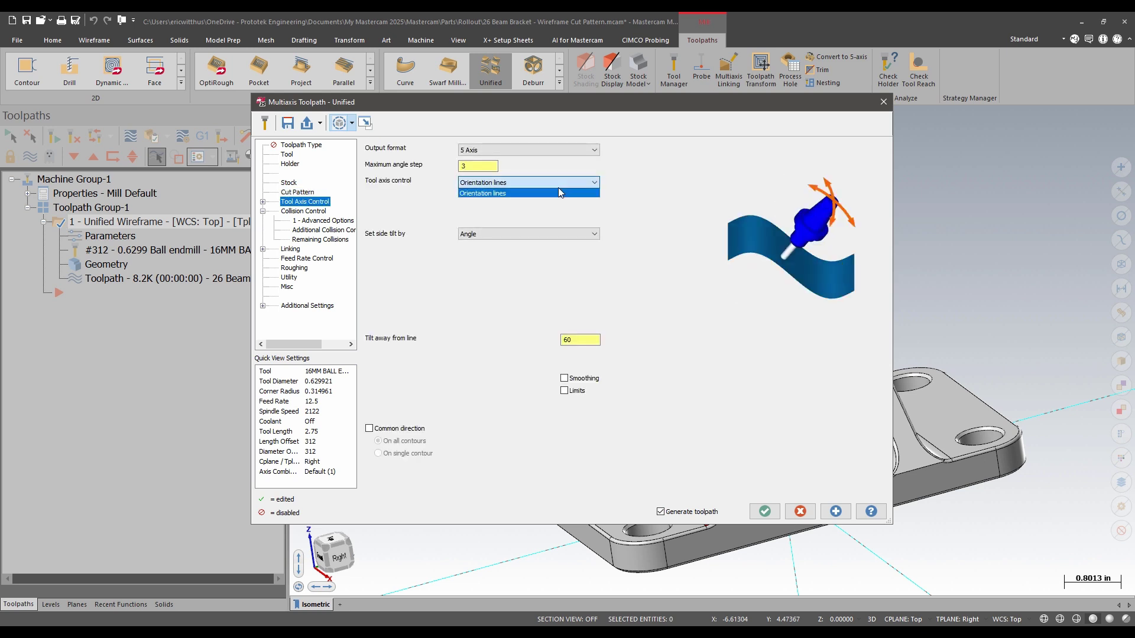
pyautogui.click(516, 186)
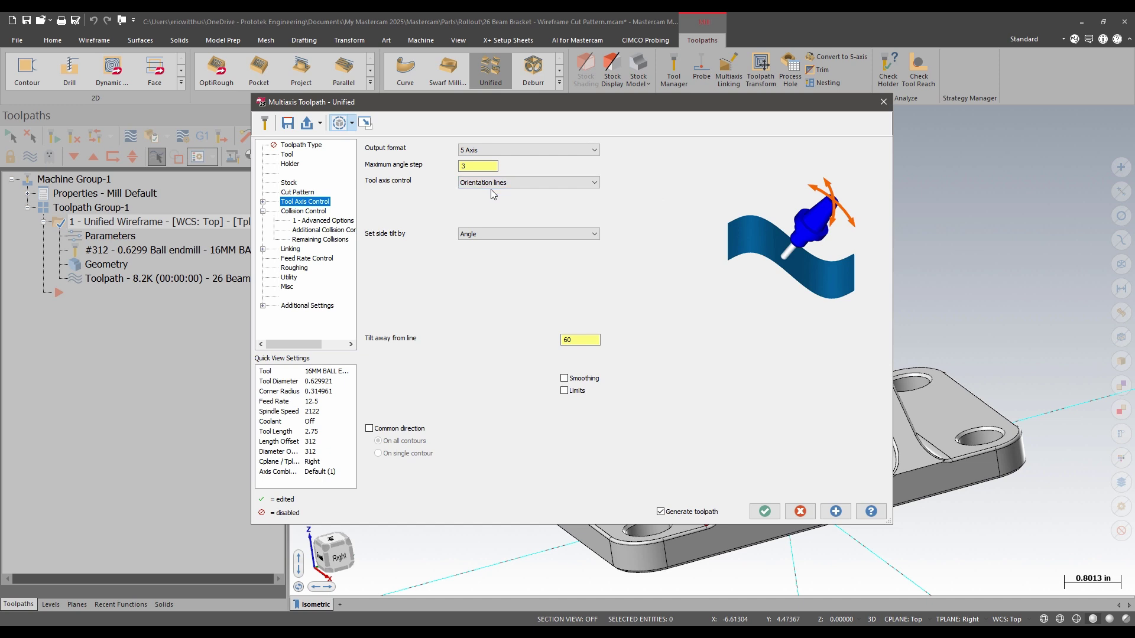
pyautogui.click(572, 340)
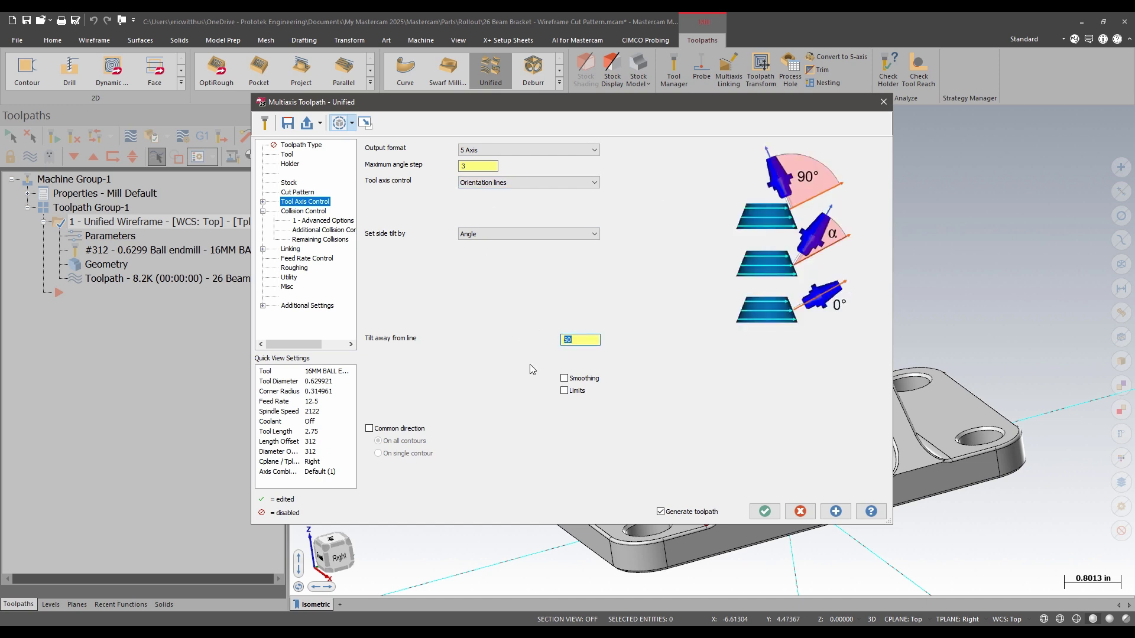
pyautogui.click(303, 211)
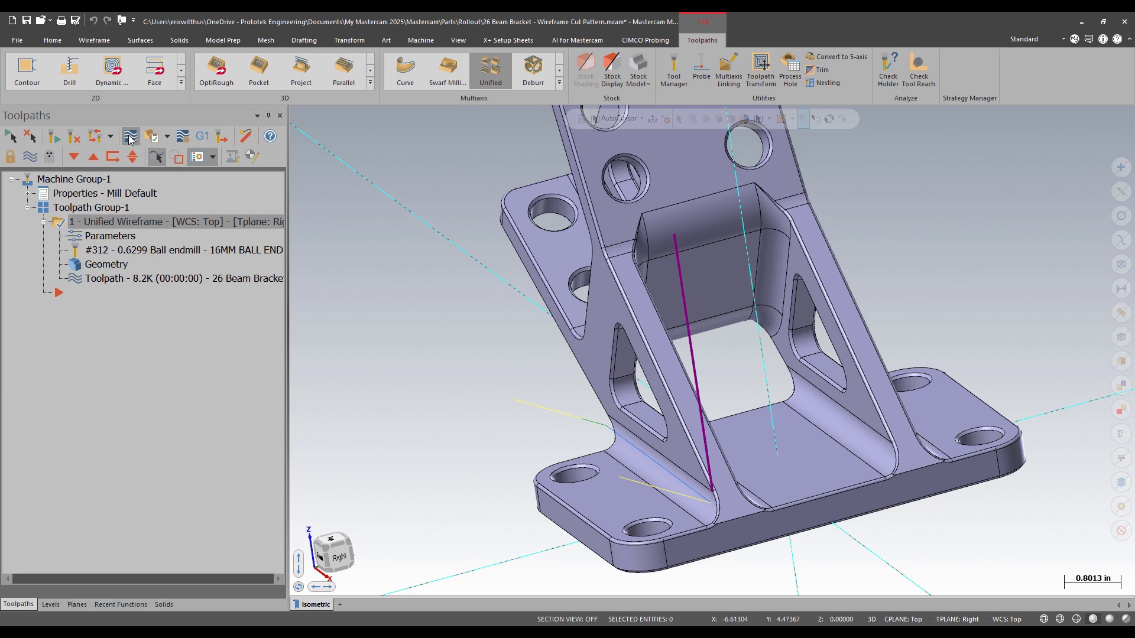
# Step: Backplot the Unified Wireframe operation and play it at maximum speed
pyautogui.click(130, 137)
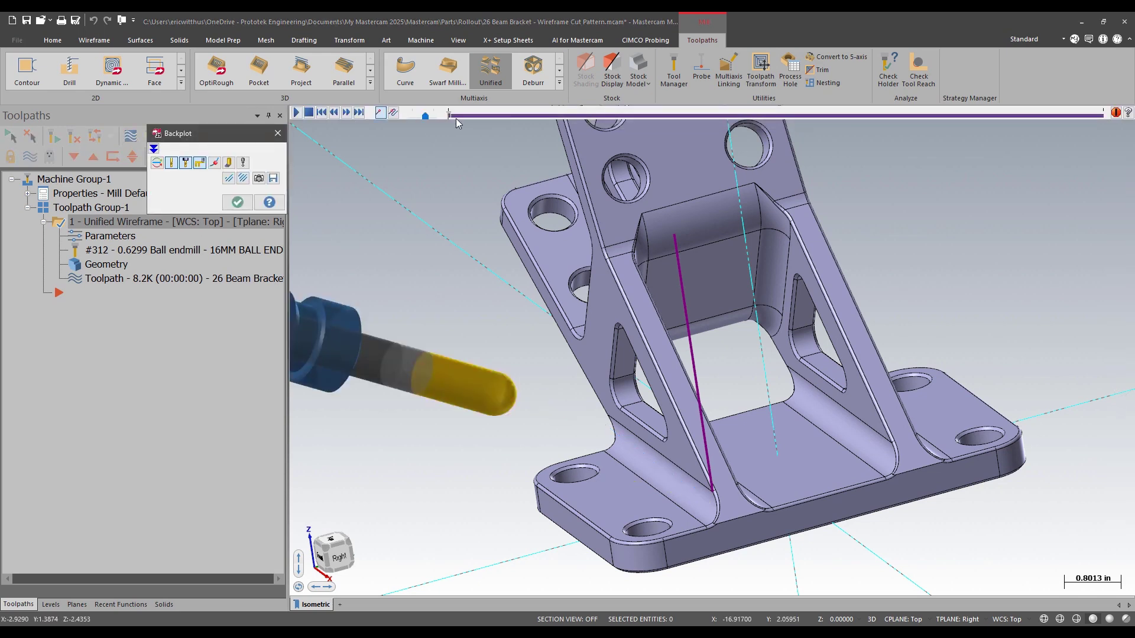
pyautogui.click(456, 116)
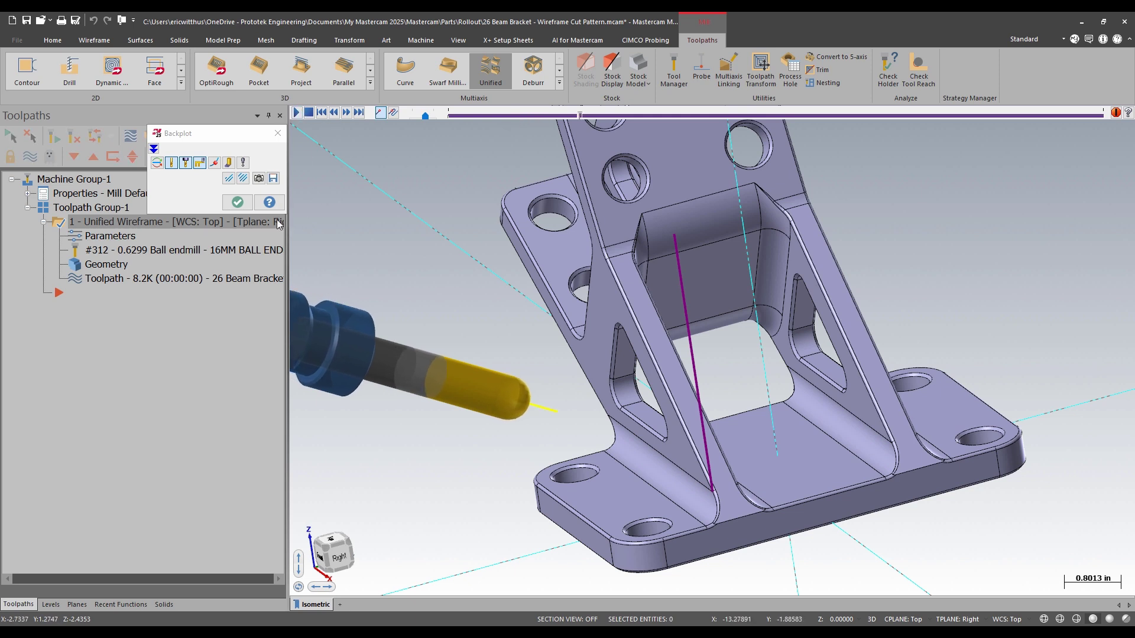
pyautogui.moveTo(425, 116); pyautogui.dragTo(444, 116)
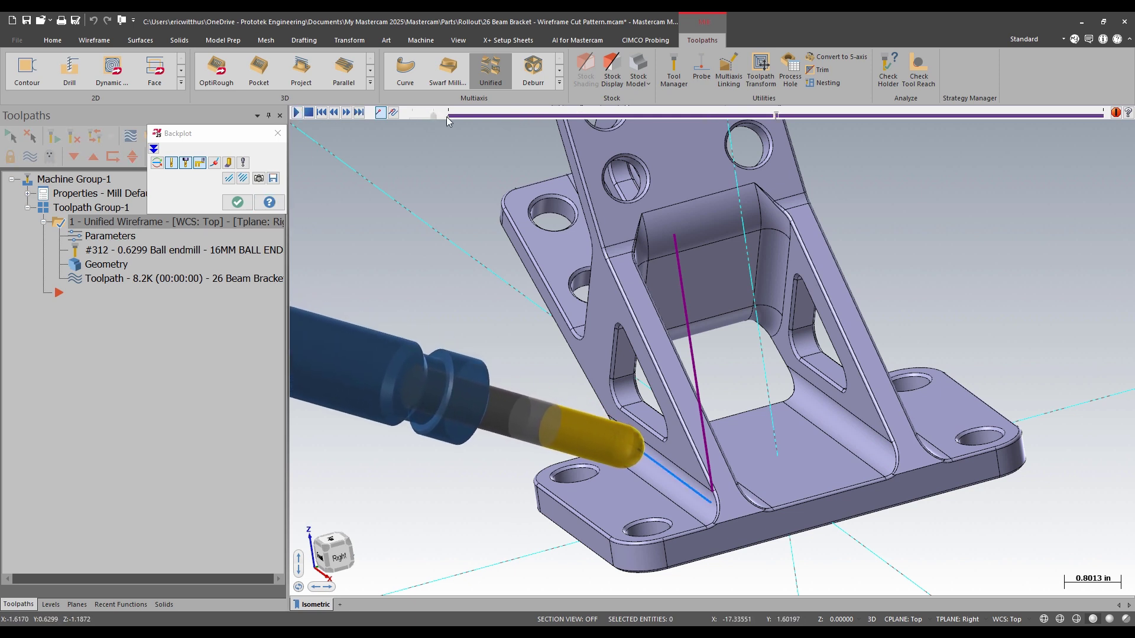